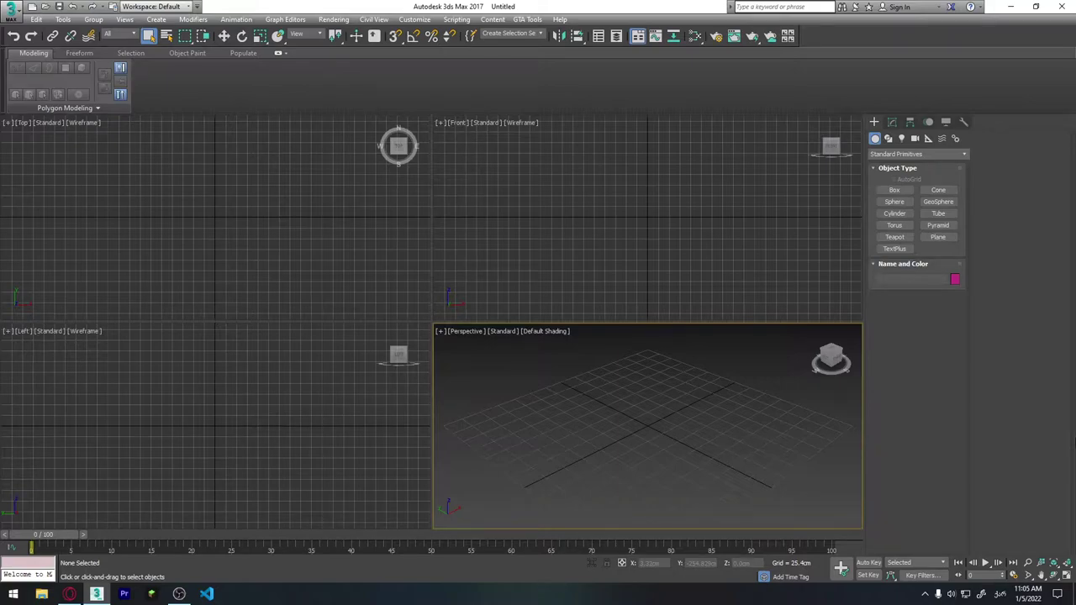
# Draw a test plane in the Perspective viewport.
pyautogui.click(938, 237)
pyautogui.moveTo(599, 410)
pyautogui.mouseDown()
pyautogui.moveTo(719, 448)
pyautogui.moveTo(781, 437)
pyautogui.mouseUp()
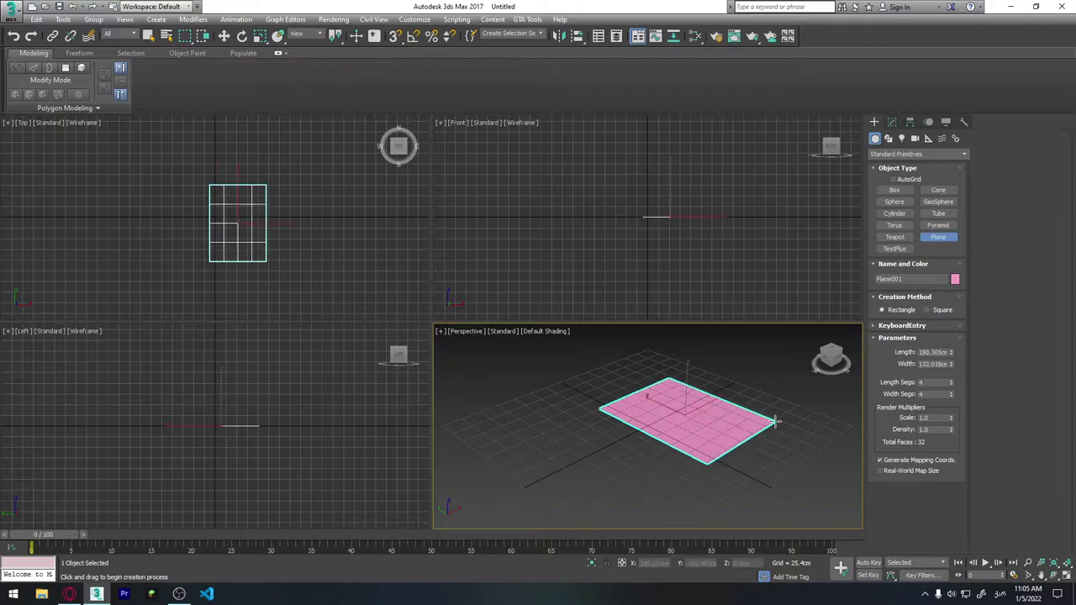
pyautogui.keyDown('alt'); pyautogui.moveTo(781, 437); pyautogui.dragTo(935, 345, button='middle'); pyautogui.keyUp('alt')
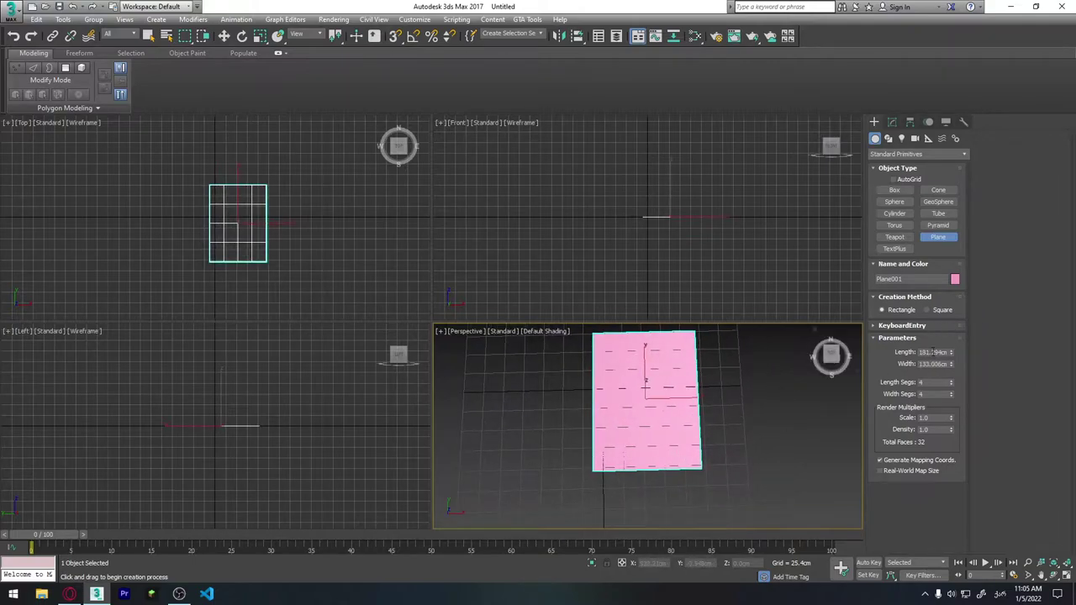
# Drop front.png from the desktop onto the test plane, then delete the plane.
pyautogui.click(1010, 6)
pyautogui.moveTo(188, 148); pyautogui.dragTo(599, 416)
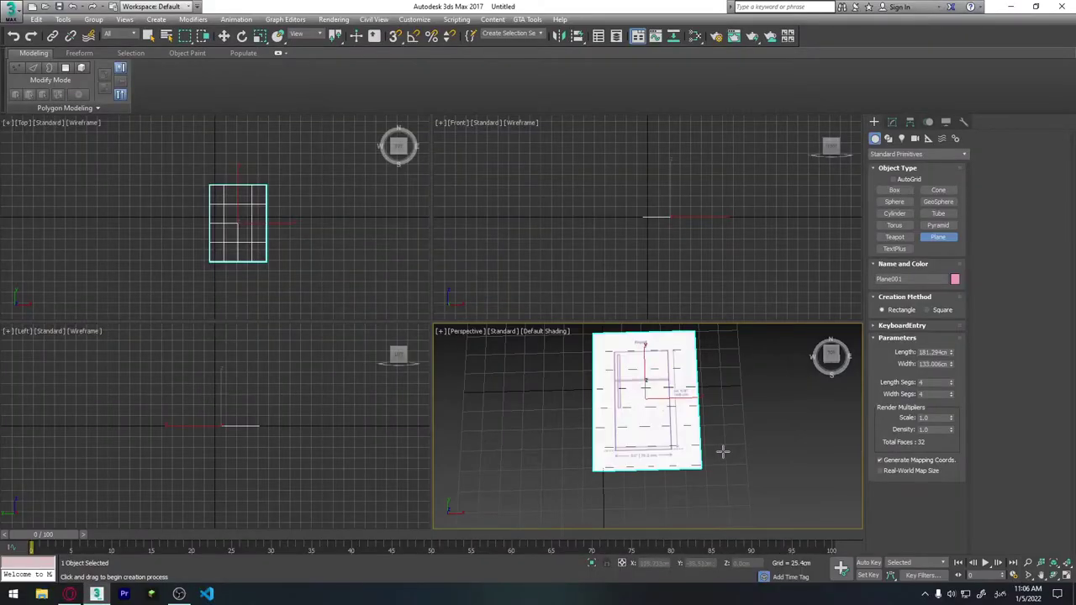
pyautogui.moveTo(723, 451)
pyautogui.keyDown('alt'); pyautogui.mouseDown(button='middle')
pyautogui.moveTo(695, 486)
pyautogui.moveTo(691, 424)
pyautogui.mouseUp(button='middle'); pyautogui.keyUp('alt')
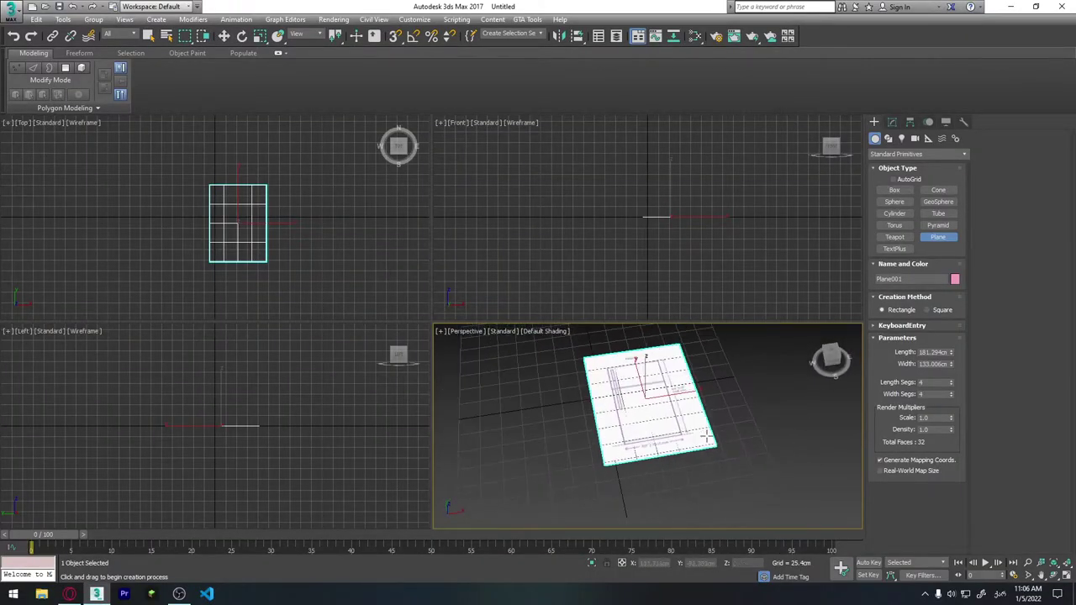
pyautogui.rightClick(580, 420)
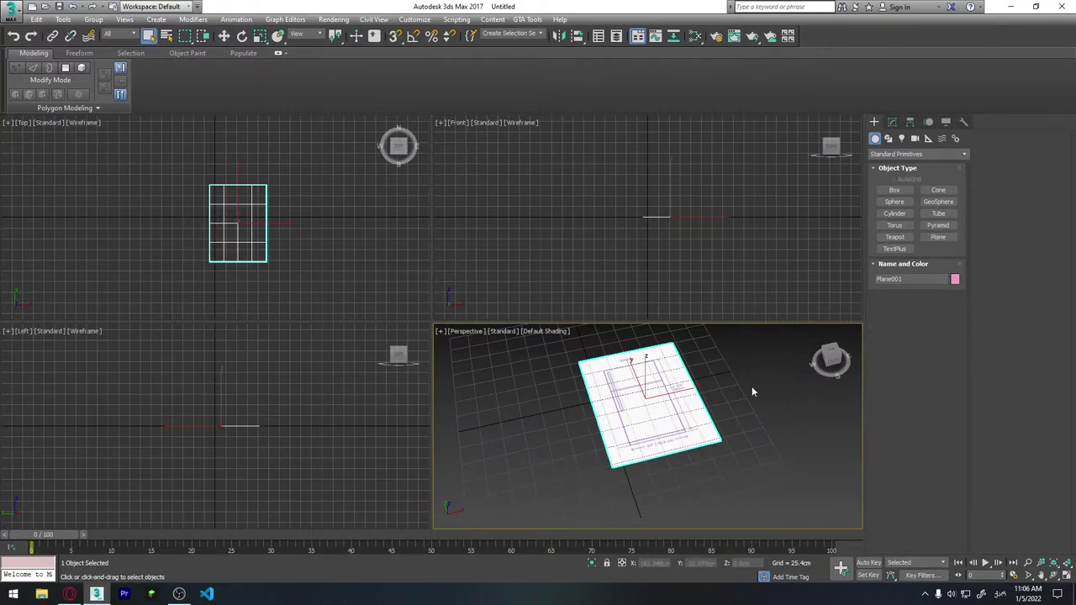
pyautogui.press('Delete')
# Draw a new plane on the Perspective ground grid and check front.png's 600 x 963 size on the desktop.
pyautogui.click(951, 240)
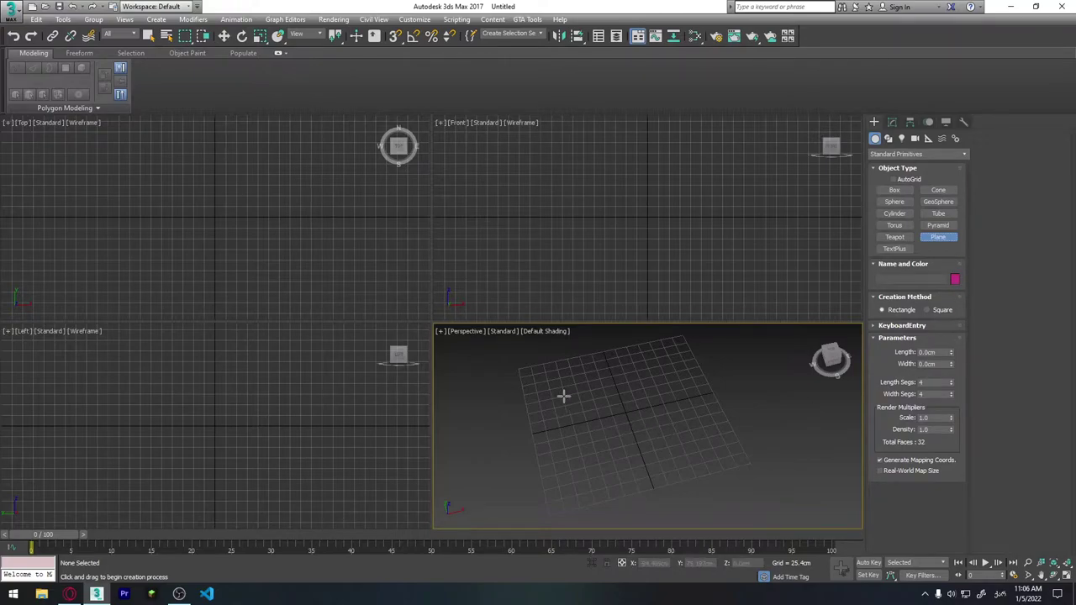
pyautogui.moveTo(563, 395); pyautogui.dragTo(739, 455)
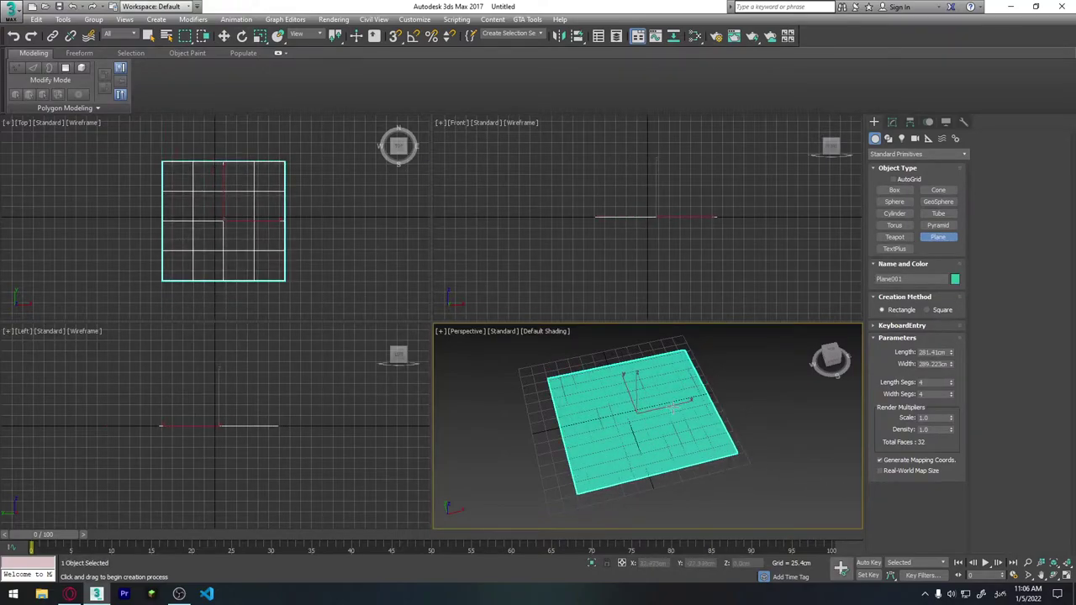
pyautogui.click(1010, 6)
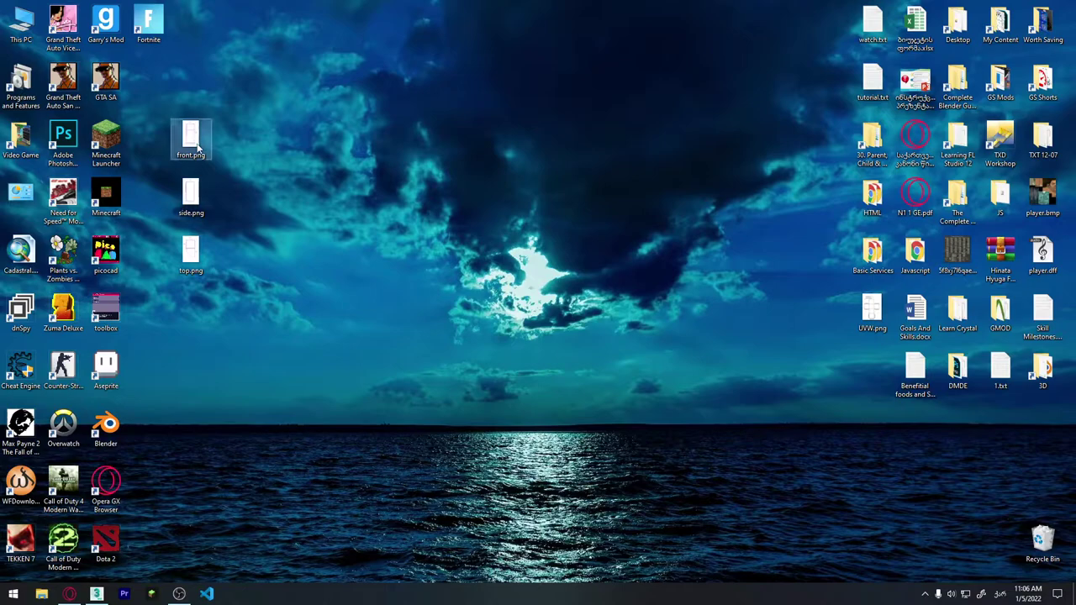
pyautogui.moveTo(191, 139)
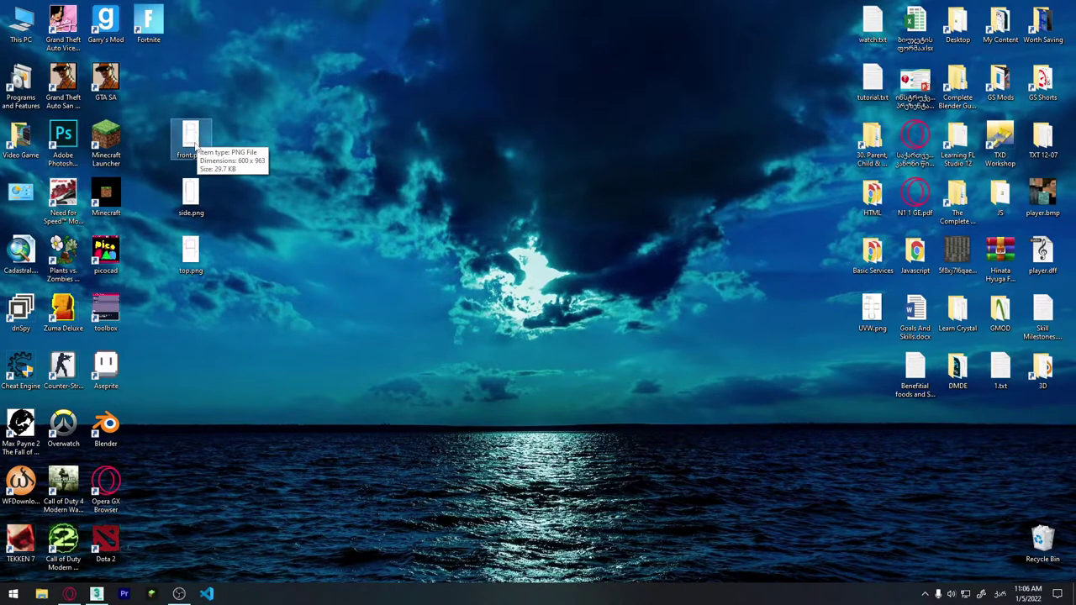
# Give the plane Width 600, Length 963, and 1 length and 1 width segment.
pyautogui.click(96, 593)
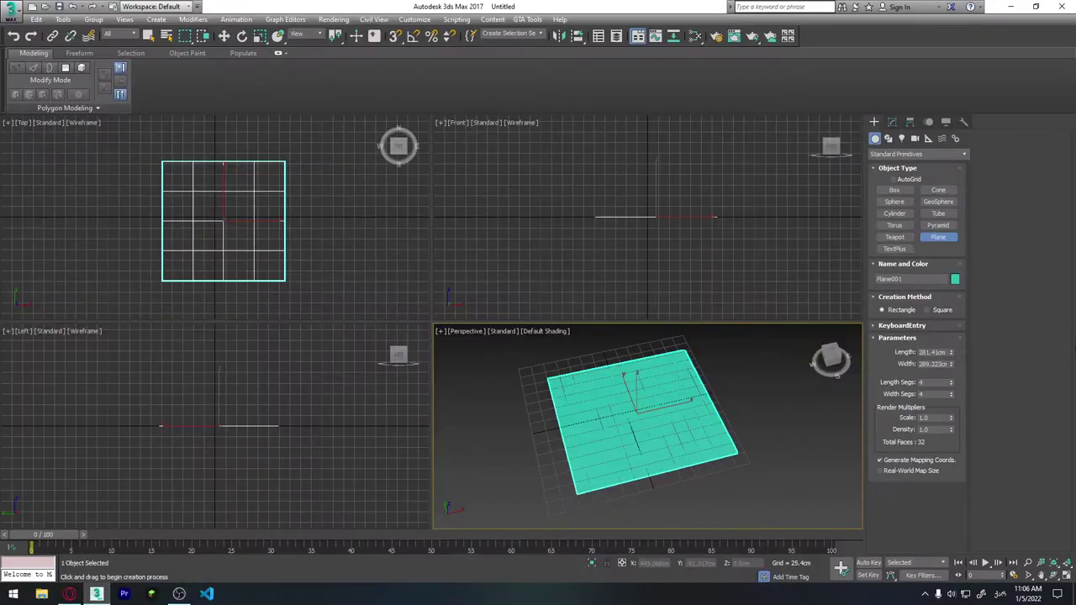
pyautogui.doubleClick(939, 364)
pyautogui.press('BackSpace')
pyautogui.press('Tab')
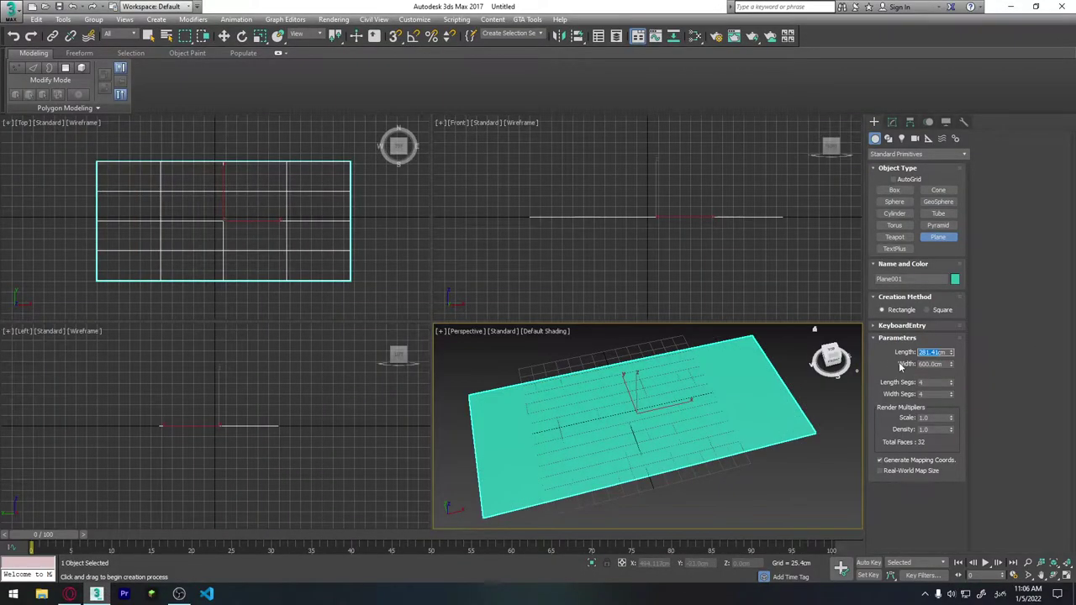
pyautogui.press('Return')
pyautogui.scroll(-2, 718, 438)
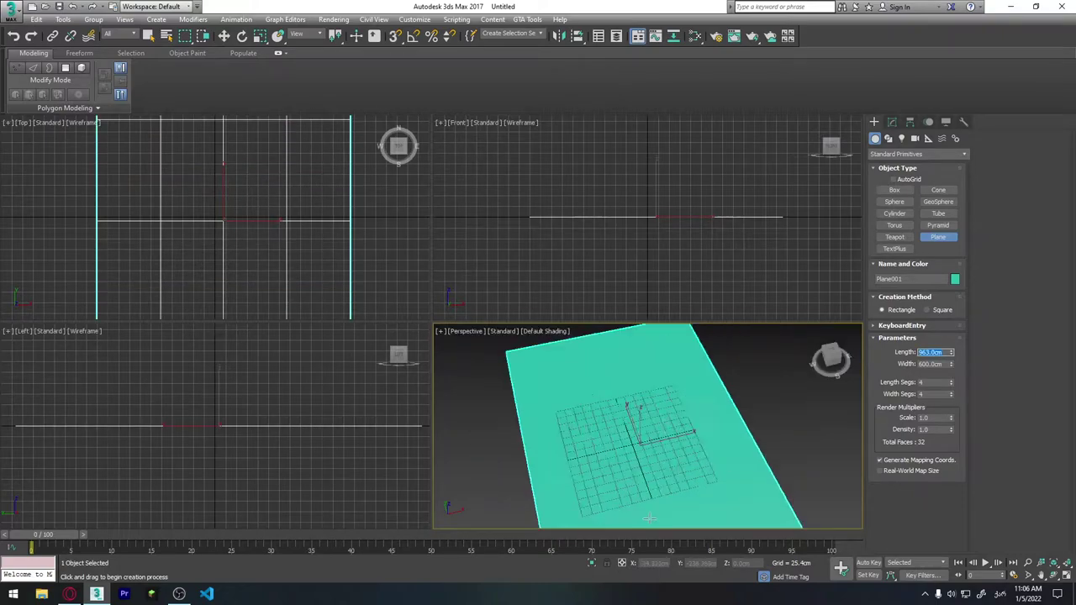
pyautogui.scroll(-3, 717, 437)
pyautogui.scroll(-2, 717, 437)
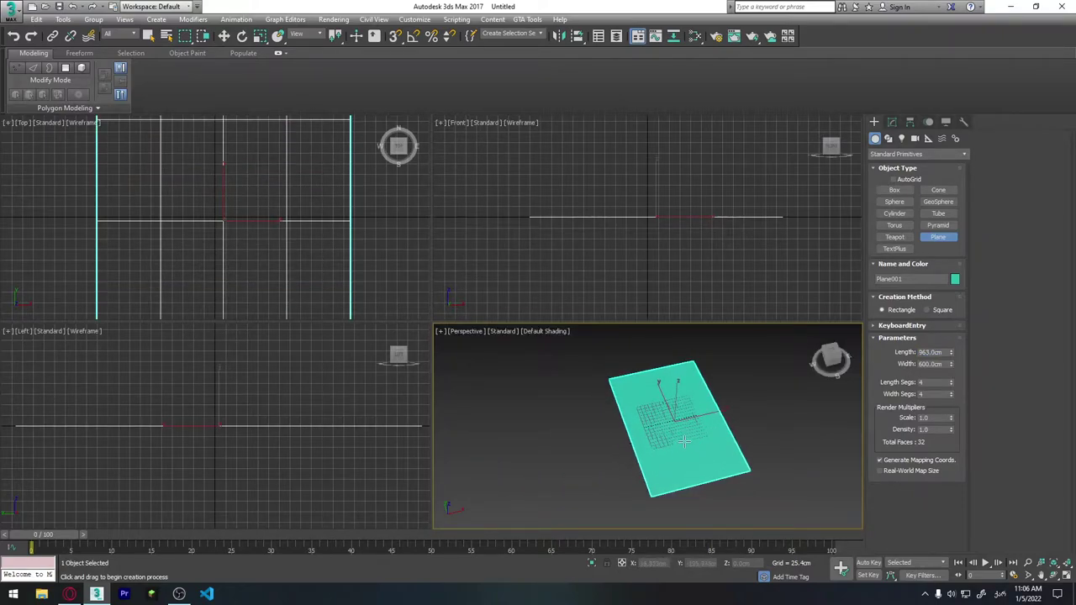
pyautogui.moveTo(954, 383); pyautogui.dragTo(953, 399)
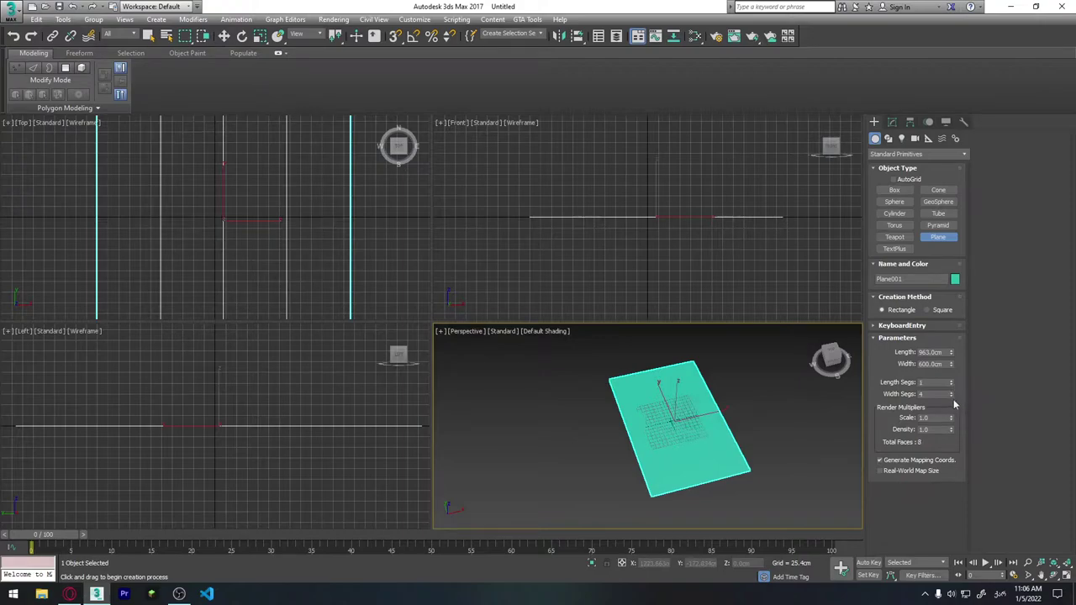
pyautogui.rightClick(954, 399)
pyautogui.moveTo(700, 441); pyautogui.dragTo(662, 438, button='middle')
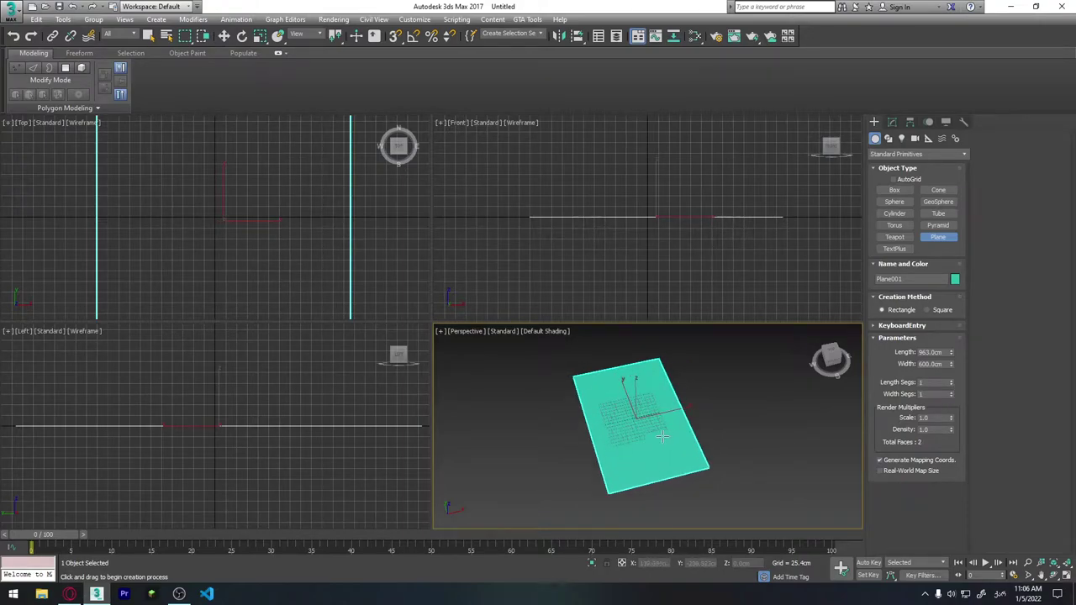
# Add a Standard material, Material #26, in the Slate Material Editor and maximize the editor.
pyautogui.click(695, 38)
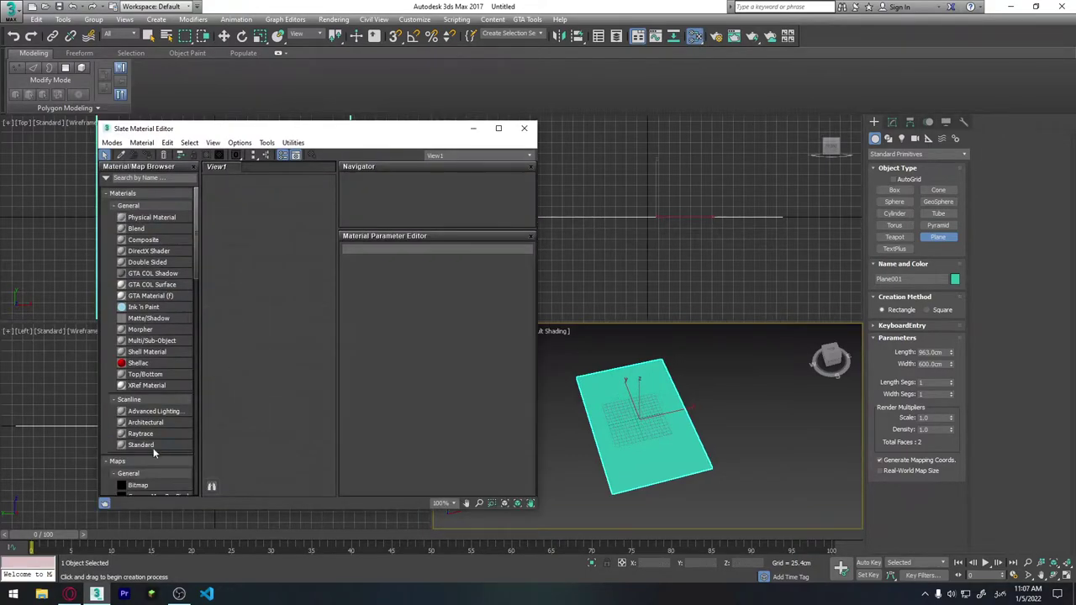
pyautogui.moveTo(139, 445); pyautogui.dragTo(264, 333)
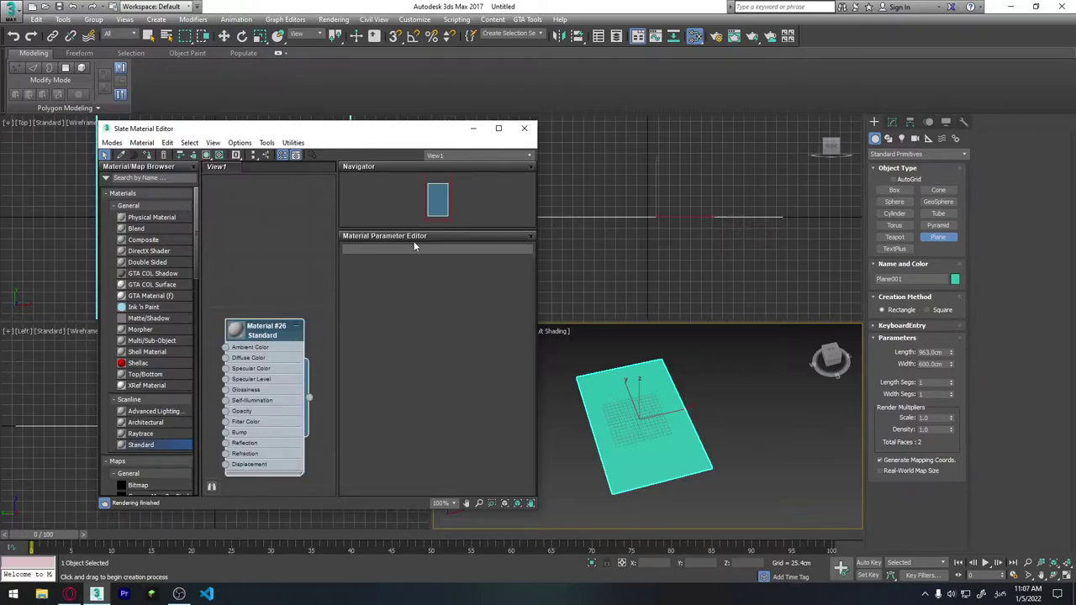
pyautogui.click(498, 128)
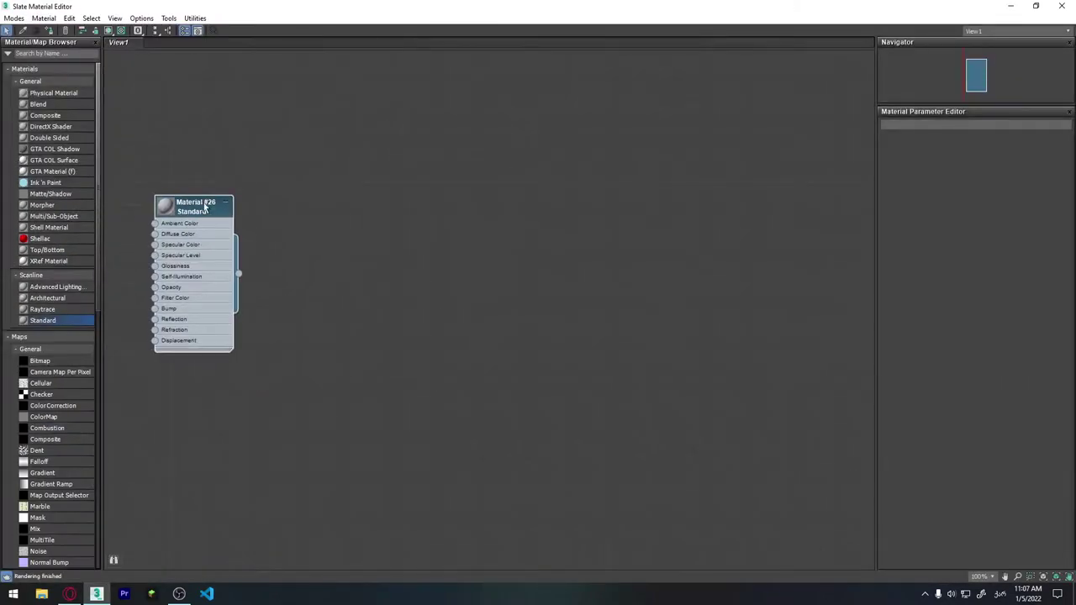
pyautogui.moveTo(204, 207); pyautogui.dragTo(266, 162)
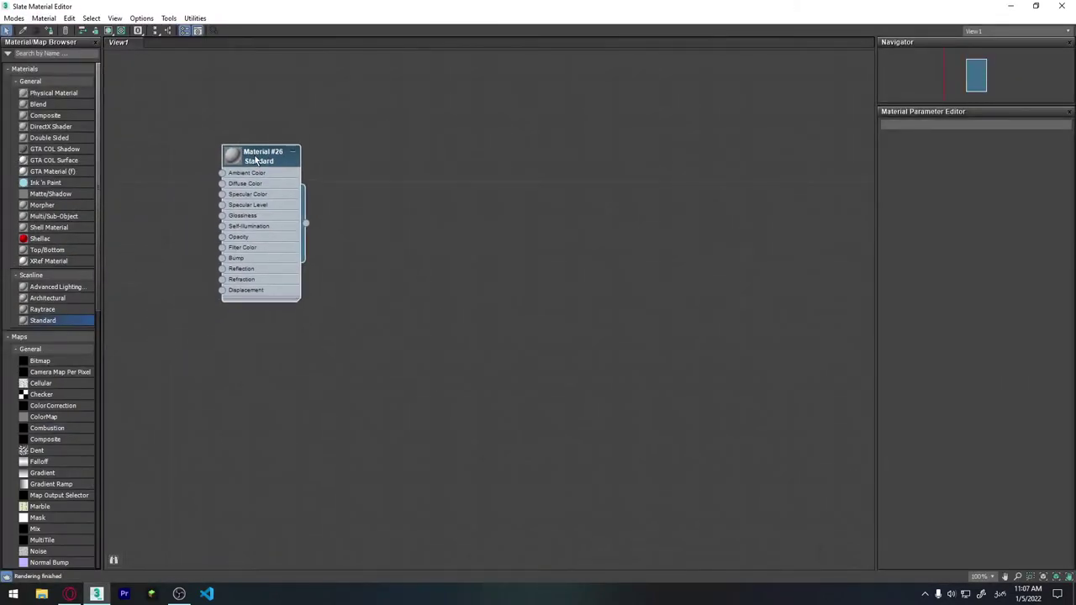
# Load front.png from the Desktop as a Bitmap map on Material #26's Diffuse Color.
pyautogui.click(218, 191)
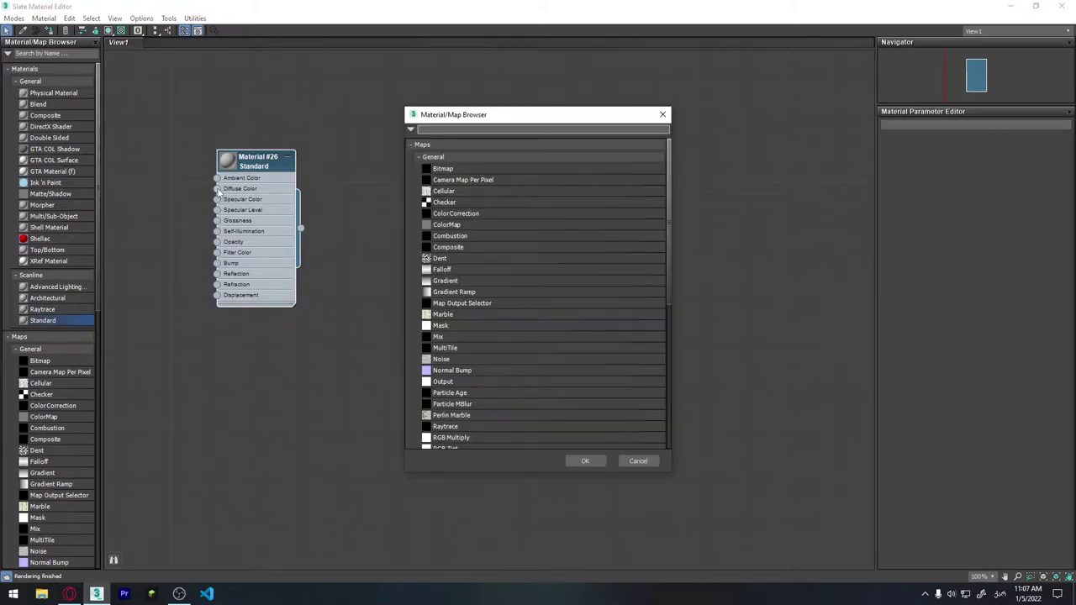
pyautogui.click(450, 172)
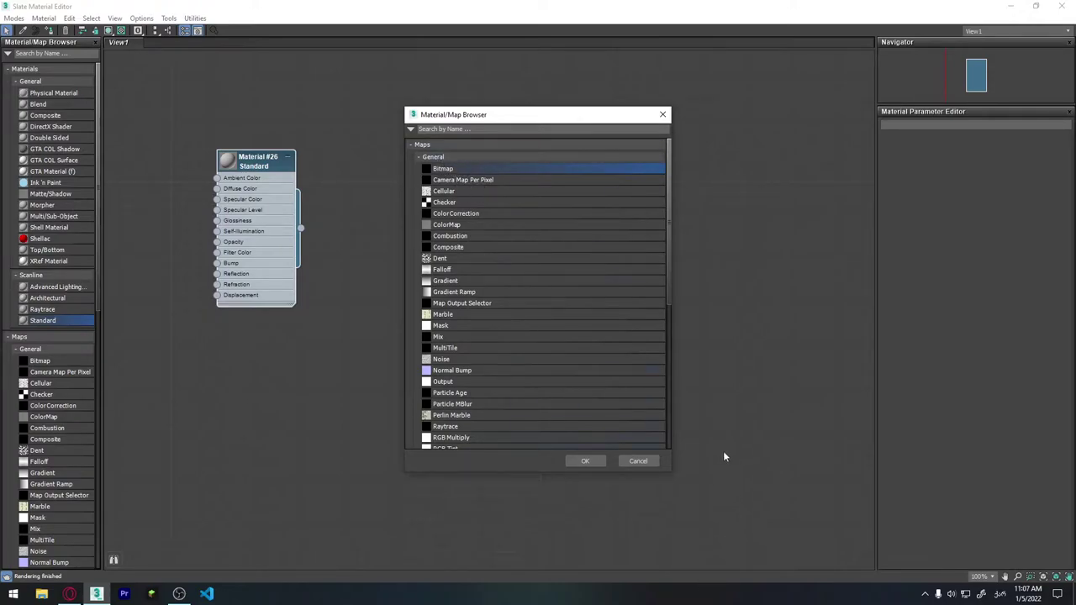
pyautogui.click(585, 462)
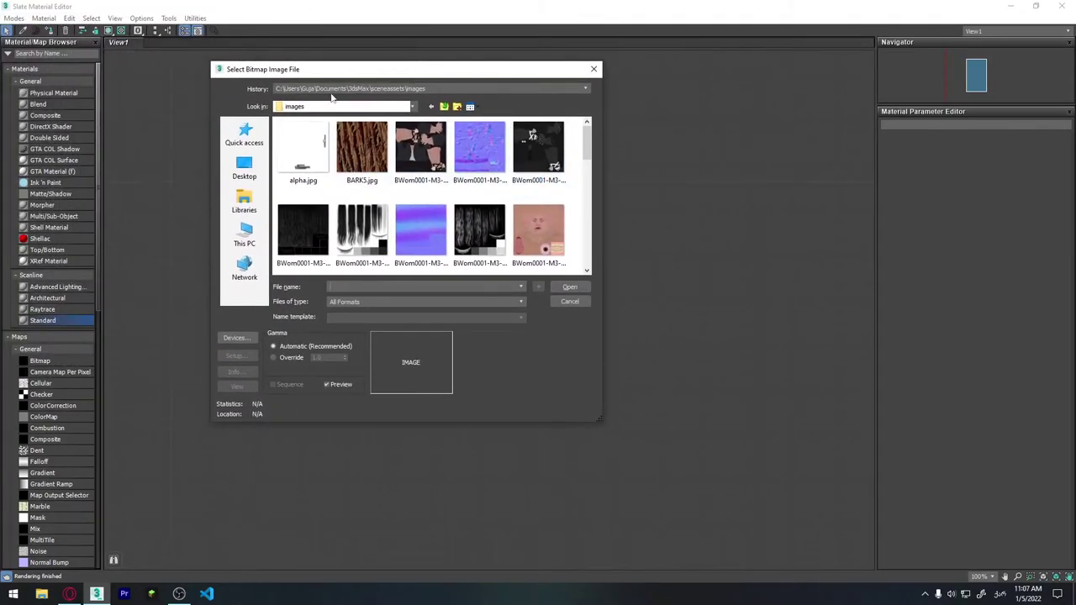
pyautogui.click(245, 171)
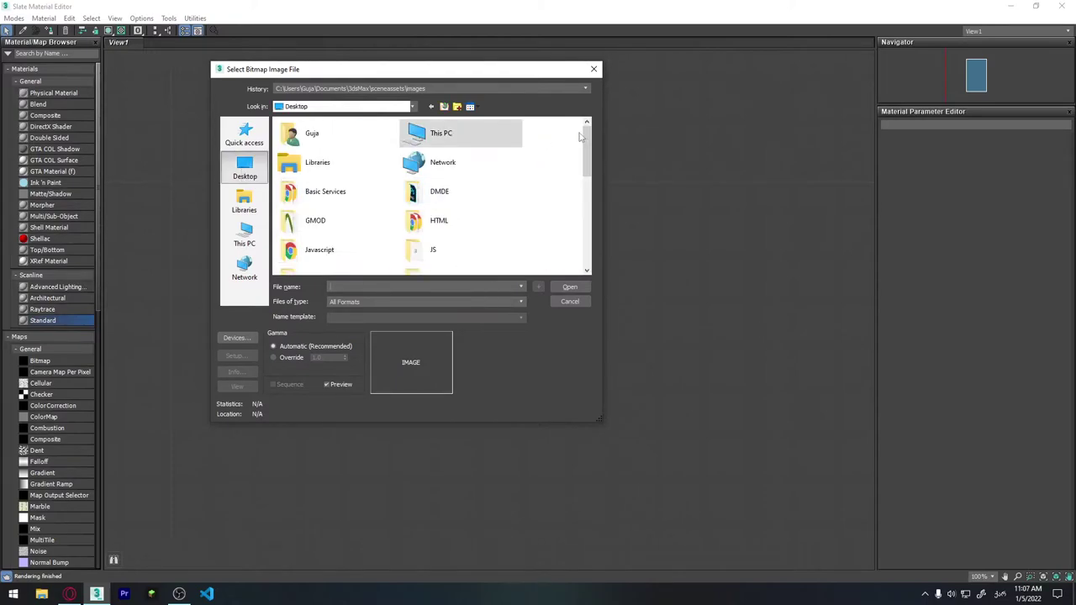
pyautogui.moveTo(586, 134); pyautogui.dragTo(586, 223)
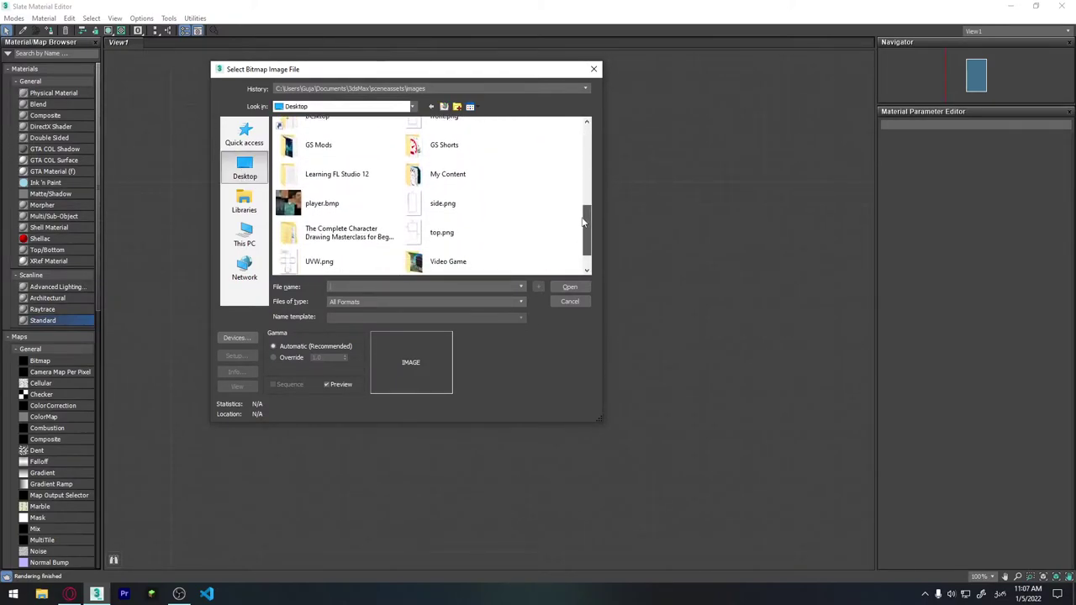
pyautogui.scroll(1, 586, 217)
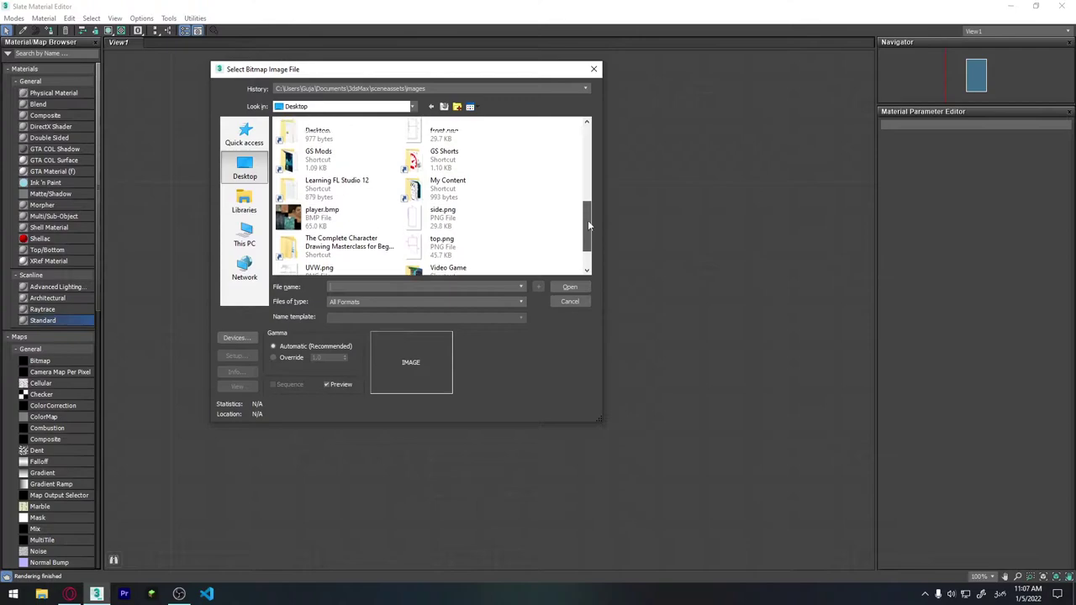
pyautogui.click(424, 133)
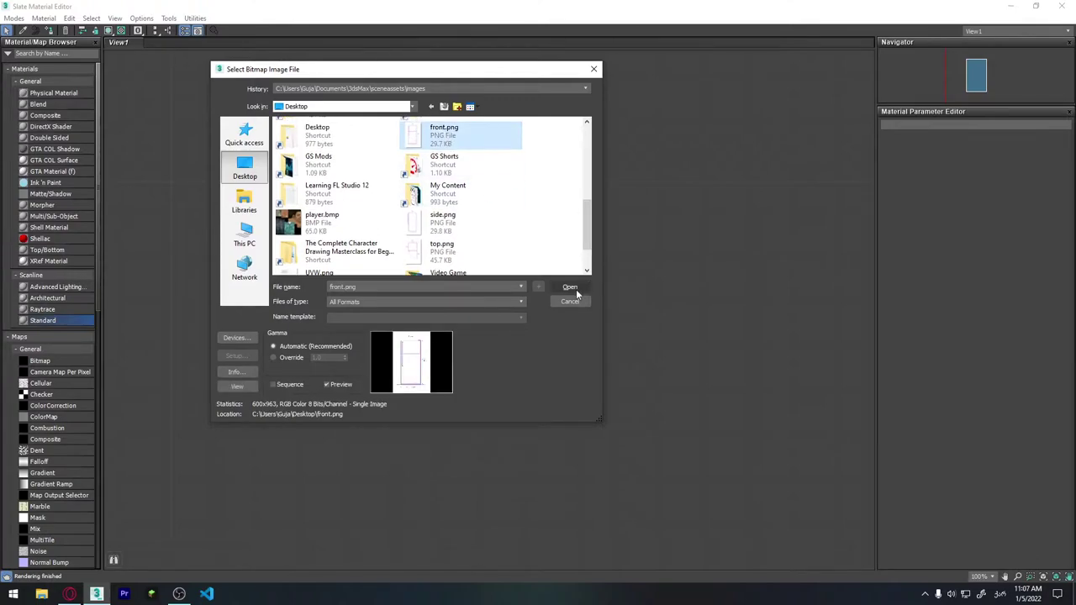
pyautogui.click(570, 287)
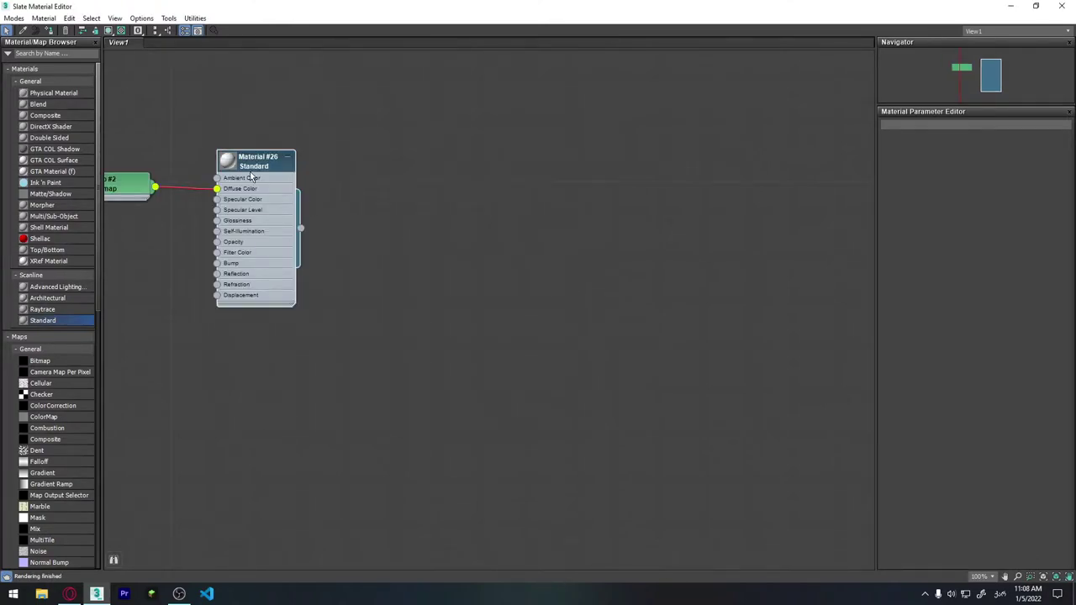
# Set Material #26's Self-Illumination to 100 and restore the material editor to a window.
pyautogui.moveTo(249, 170); pyautogui.dragTo(350, 202)
pyautogui.moveTo(130, 185); pyautogui.dragTo(250, 172)
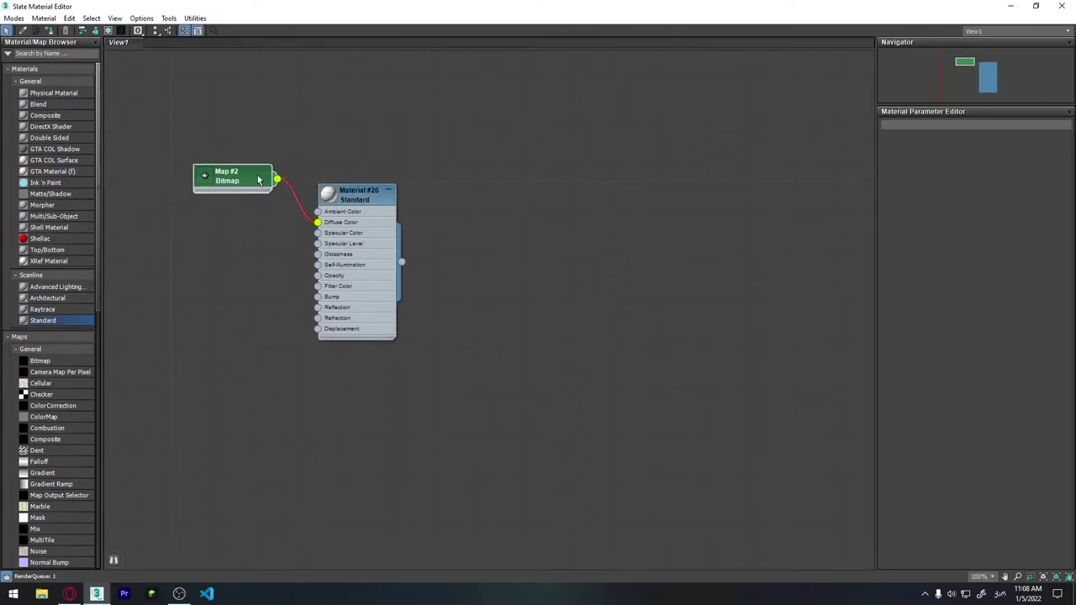
pyautogui.doubleClick(356, 199)
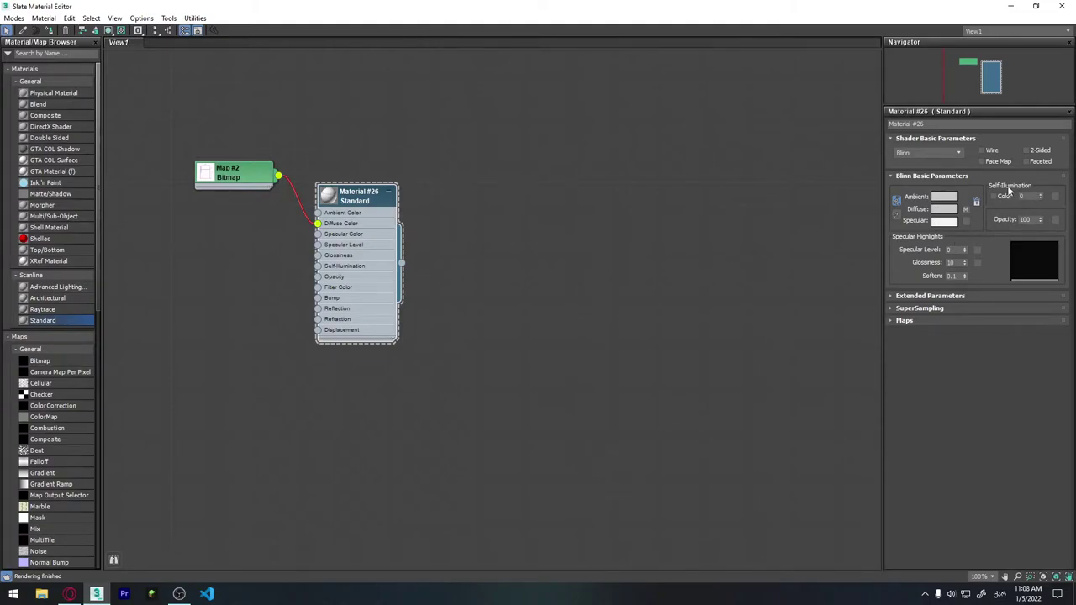
pyautogui.moveTo(1043, 196); pyautogui.dragTo(1043, 84)
pyautogui.moveTo(756, 10)
pyautogui.mouseDown()
pyautogui.moveTo(231, 76)
pyautogui.moveTo(287, 102)
pyautogui.mouseUp()
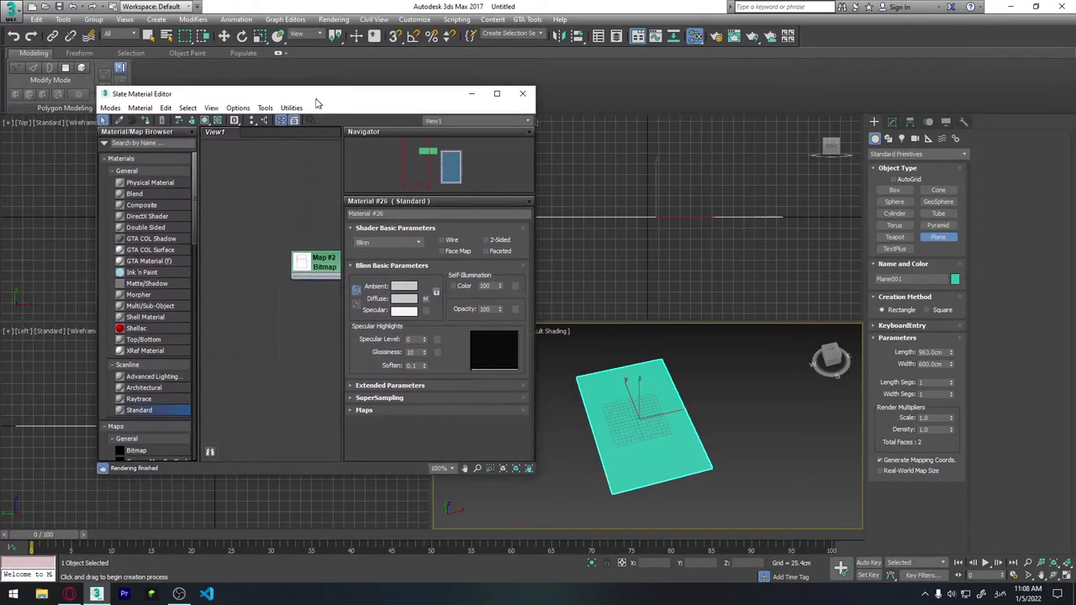
# Assign Material #26 to the selected 963 x 600 plane.
pyautogui.moveTo(674, 422); pyautogui.dragTo(661, 431, button='middle')
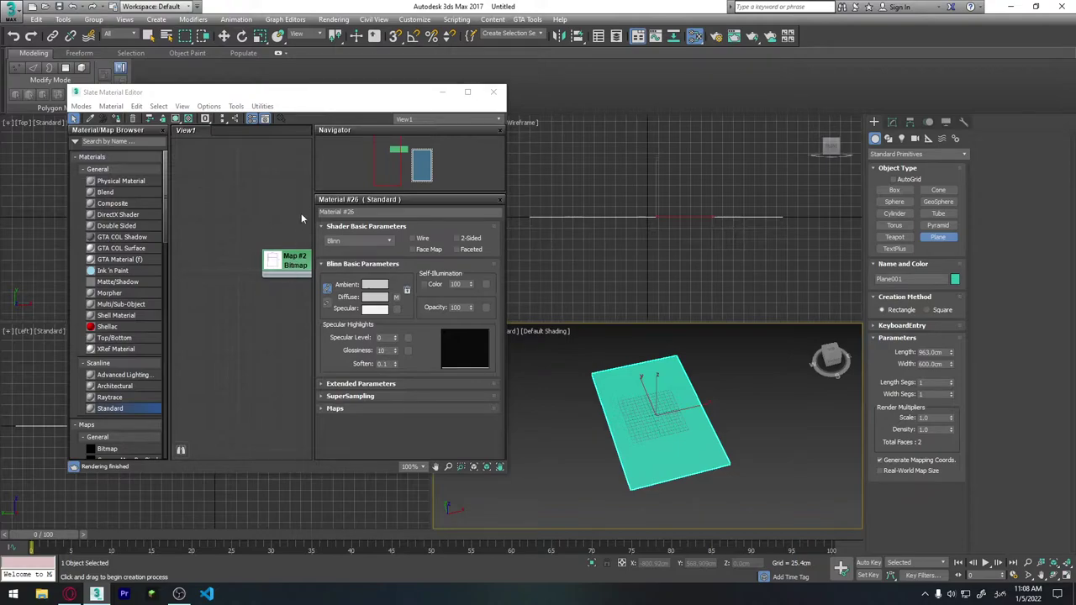
pyautogui.moveTo(302, 217); pyautogui.dragTo(206, 221, button='middle')
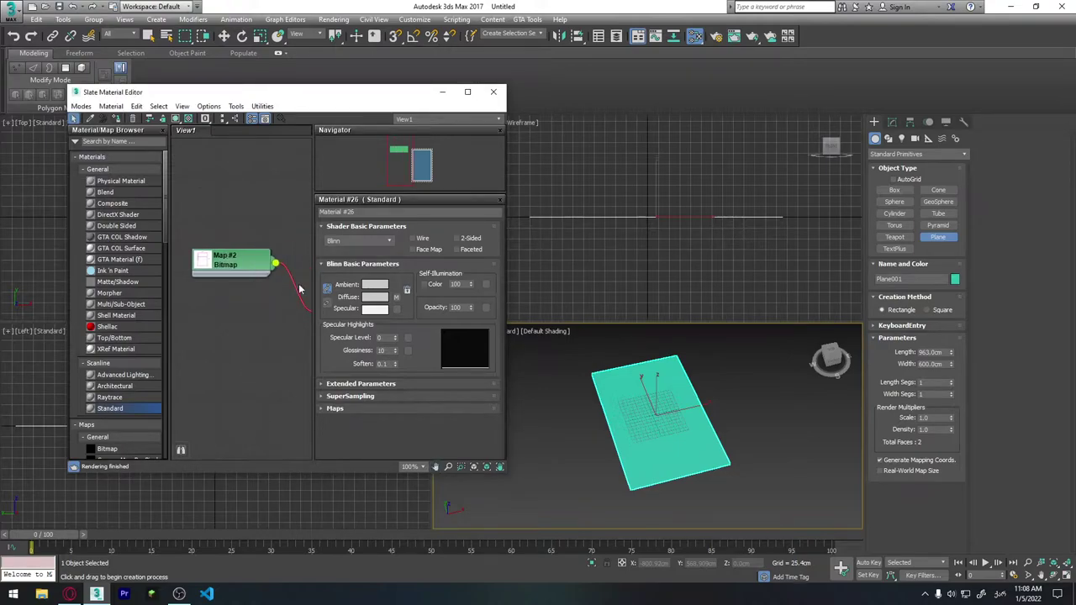
pyautogui.click(623, 409)
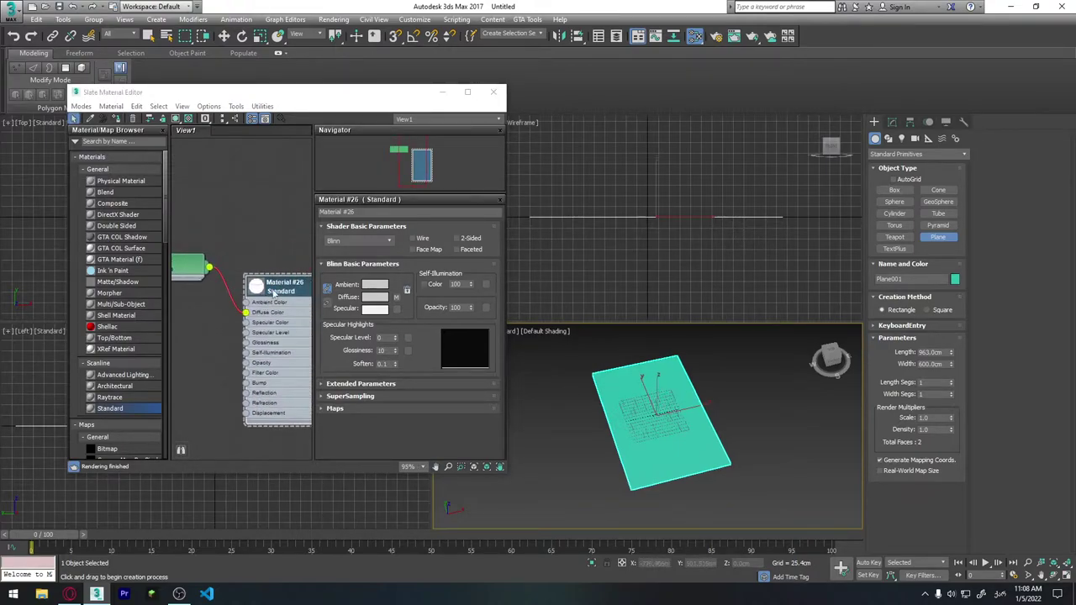
pyautogui.click(120, 128)
pyautogui.moveTo(252, 353); pyautogui.dragTo(206, 314, button='middle')
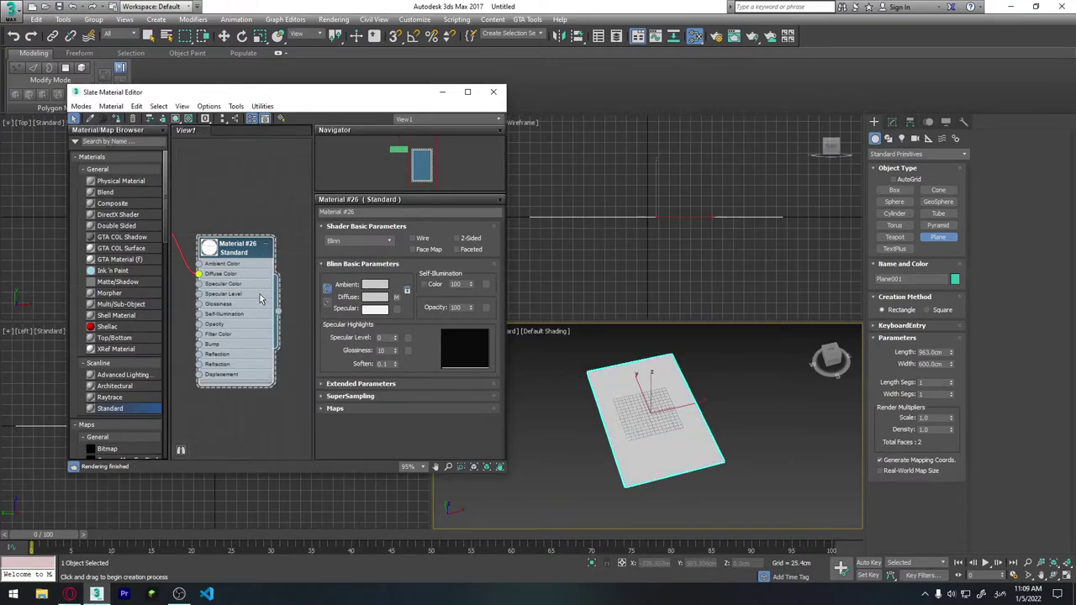
pyautogui.moveTo(687, 439); pyautogui.dragTo(730, 446, button='middle')
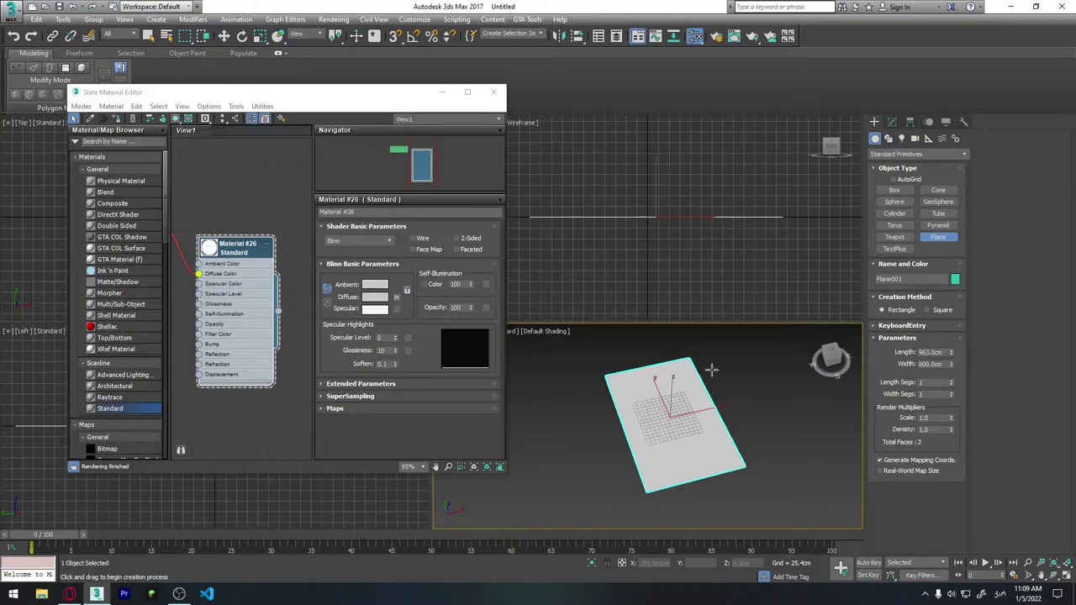
# Turn on Show Shaded Material in Viewport so front.png appears on the plane, zooming to inspect it.
pyautogui.click(175, 119)
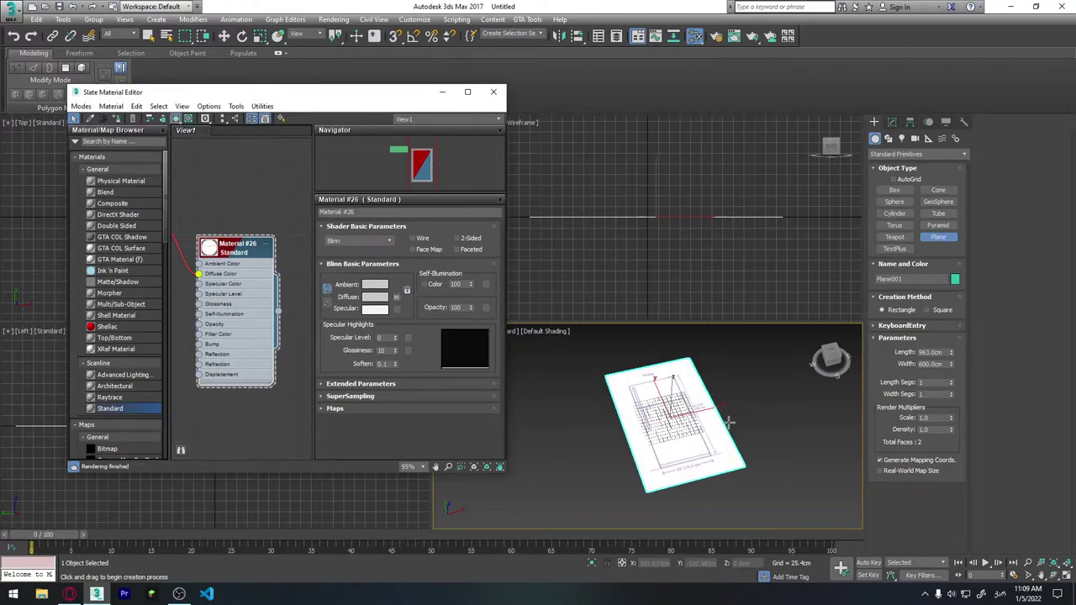
pyautogui.scroll(5, 622, 410)
pyautogui.scroll(-3, 622, 410)
pyautogui.scroll(-3, 705, 423)
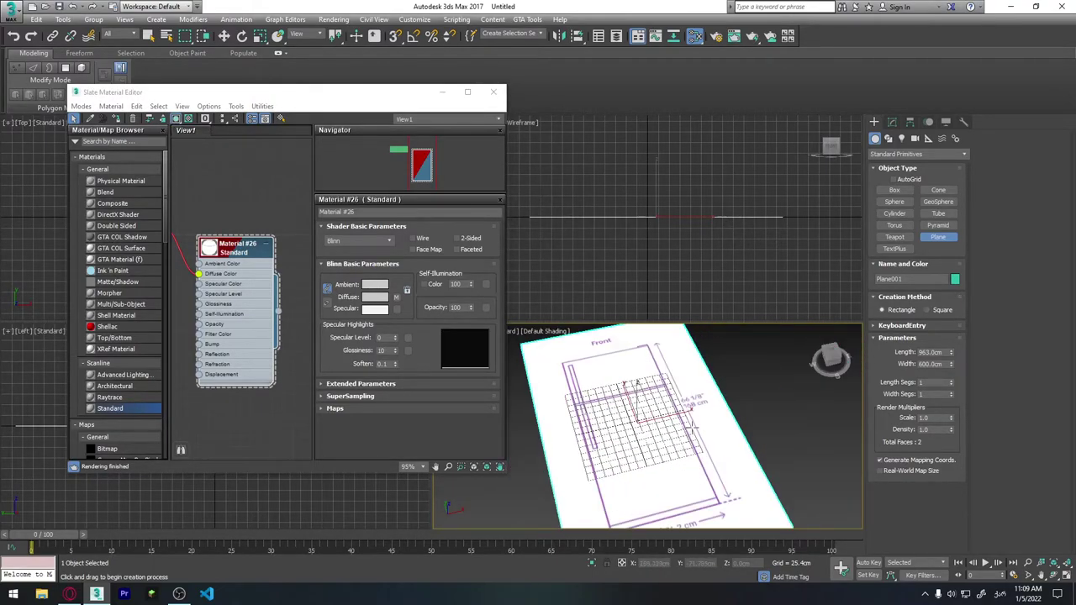
pyautogui.scroll(1, 693, 427)
pyautogui.scroll(2, 693, 427)
pyautogui.scroll(1, 694, 428)
pyautogui.scroll(-3, 701, 428)
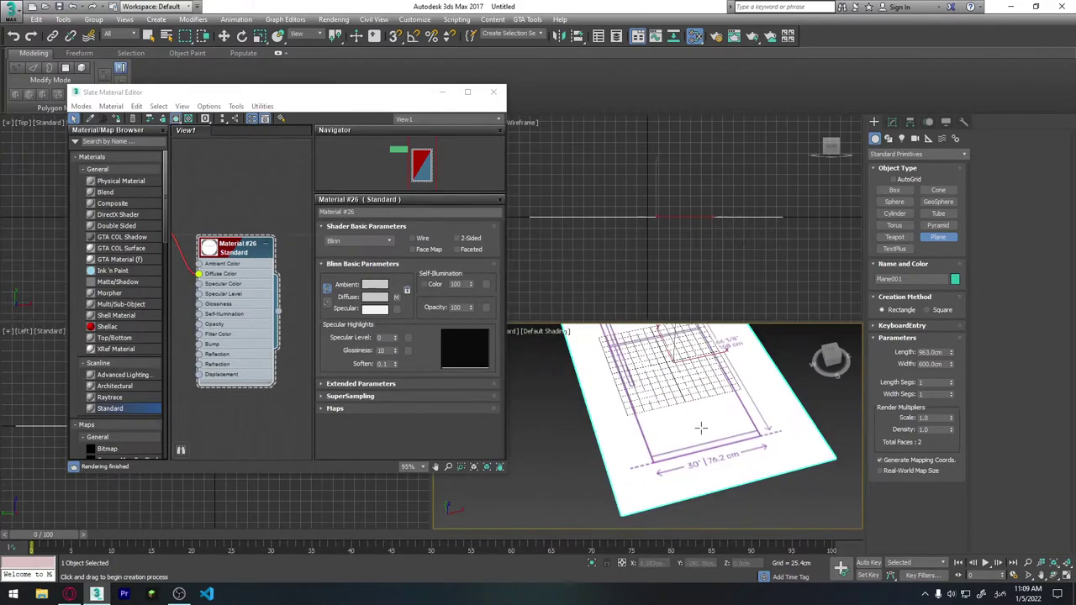
pyautogui.scroll(-2, 701, 428)
# Rotate the blueprint plane 90° about the X axis using Angle Snap.
pyautogui.moveTo(395, 94); pyautogui.dragTo(375, 94)
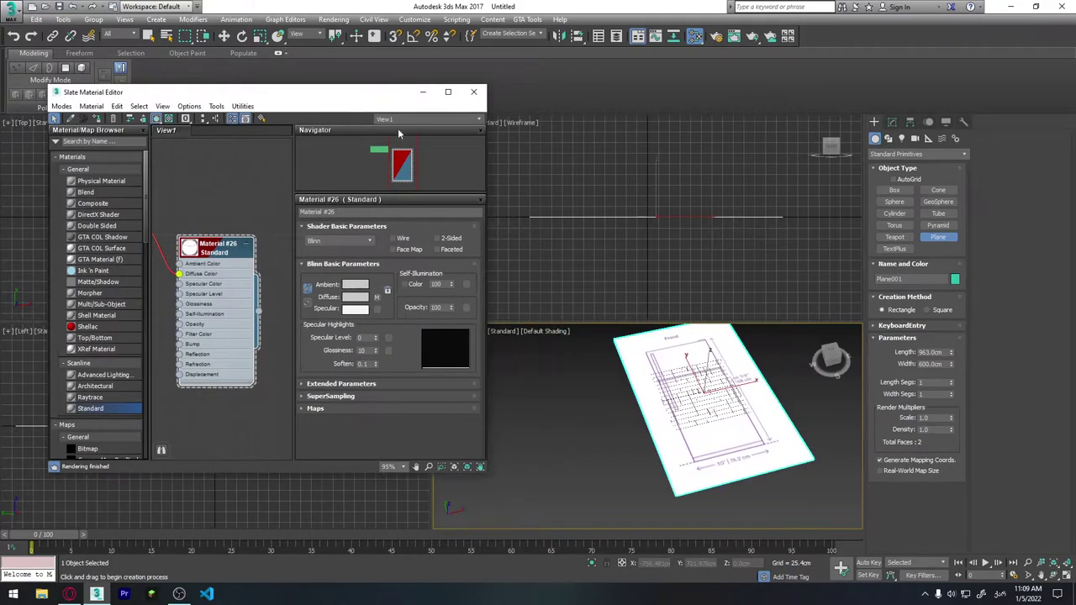
pyautogui.scroll(-2, 698, 395)
pyautogui.press('e')
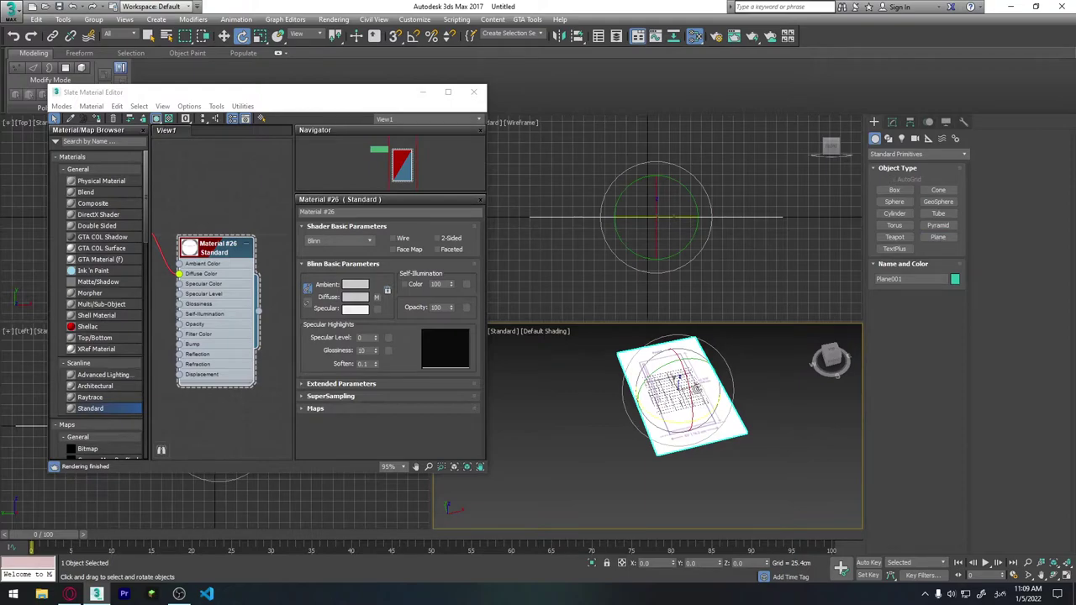
pyautogui.click(414, 36)
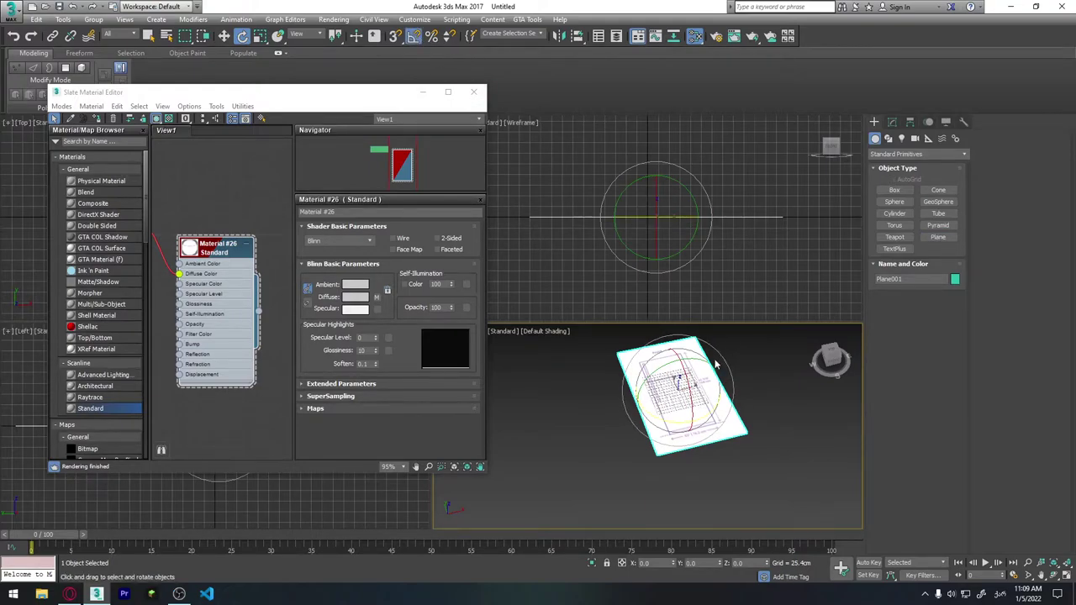
pyautogui.moveTo(683, 370)
pyautogui.mouseDown()
pyautogui.moveTo(685, 420)
pyautogui.moveTo(696, 416)
pyautogui.mouseUp()
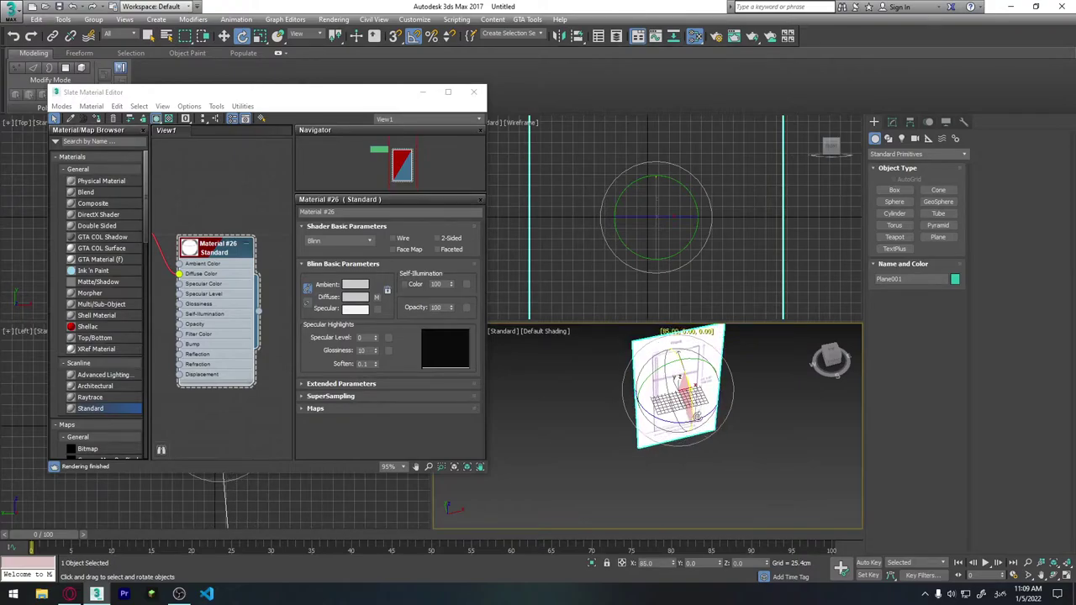
pyautogui.moveTo(696, 415); pyautogui.dragTo(695, 419)
pyautogui.moveTo(666, 269); pyautogui.dragTo(726, 243, button='middle')
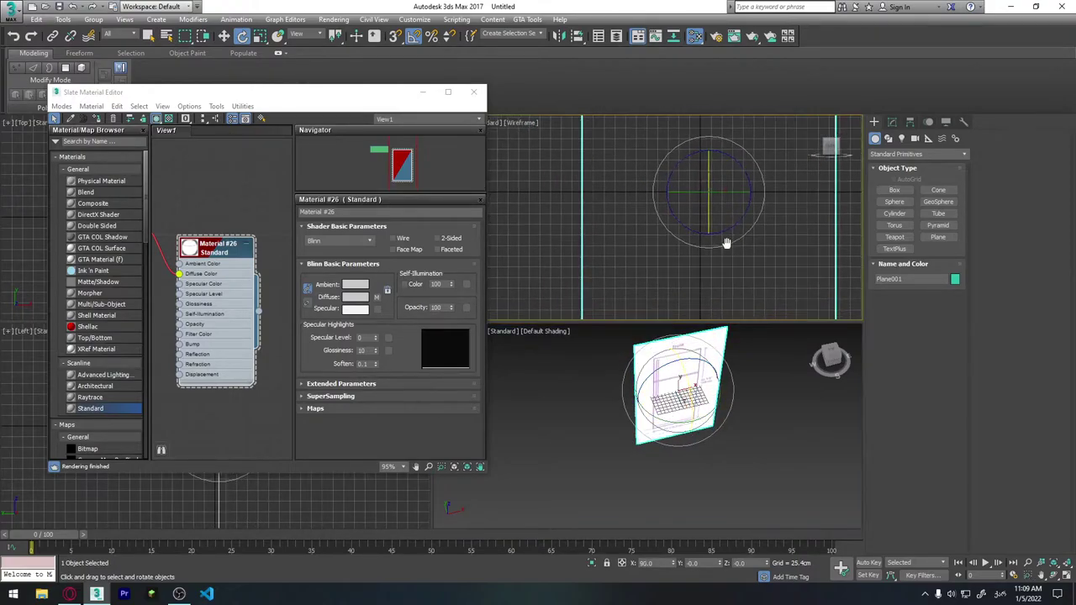
pyautogui.moveTo(337, 85); pyautogui.dragTo(222, 102)
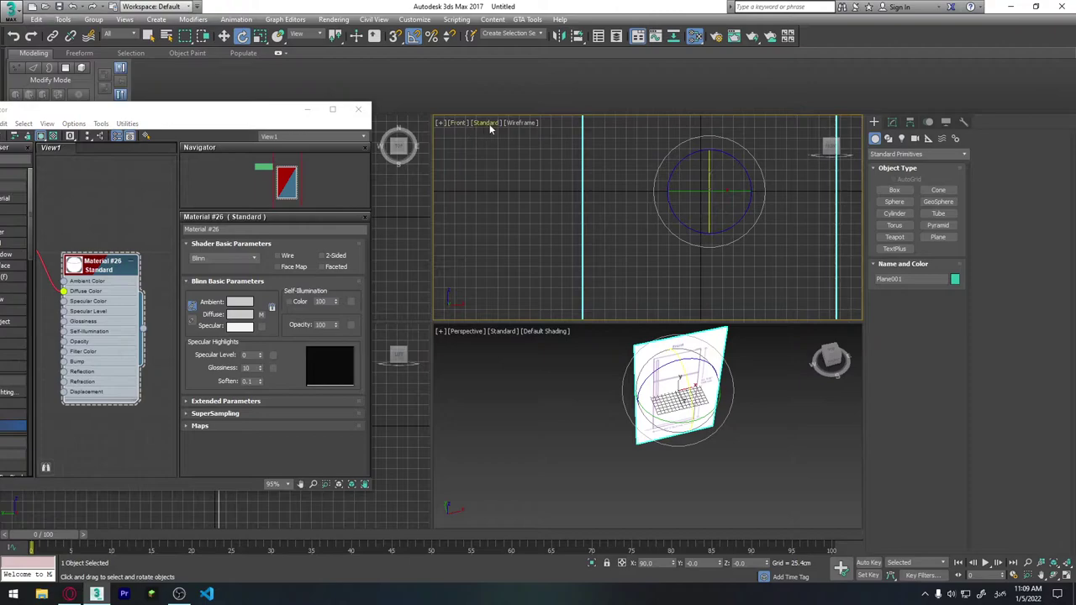
# Switch the Front viewport to Default Shading (F3) and frame the fridge front drawing.
pyautogui.click(519, 125)
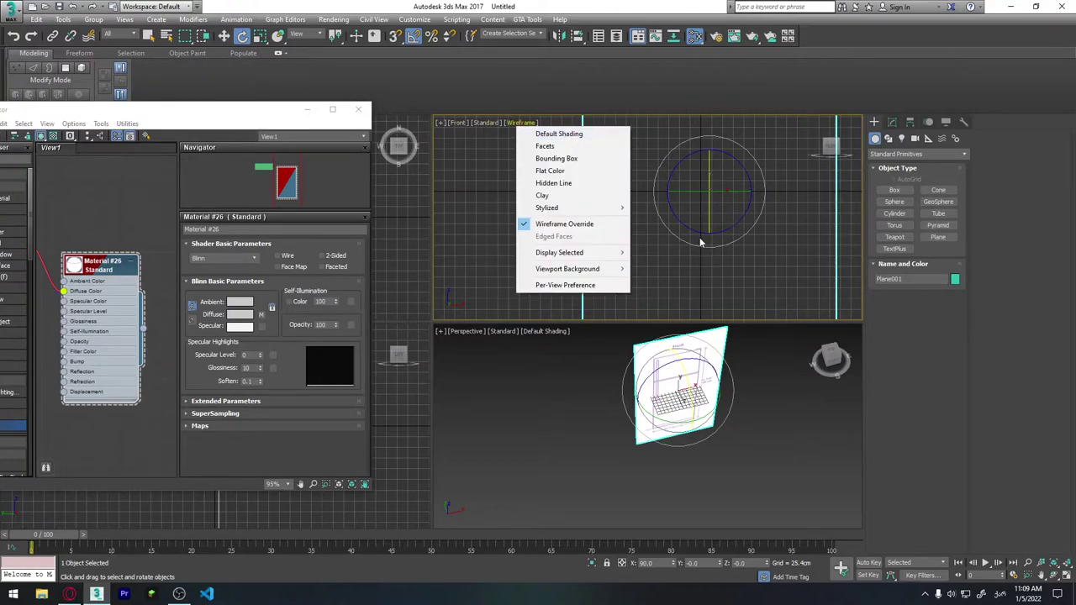
pyautogui.click(749, 262)
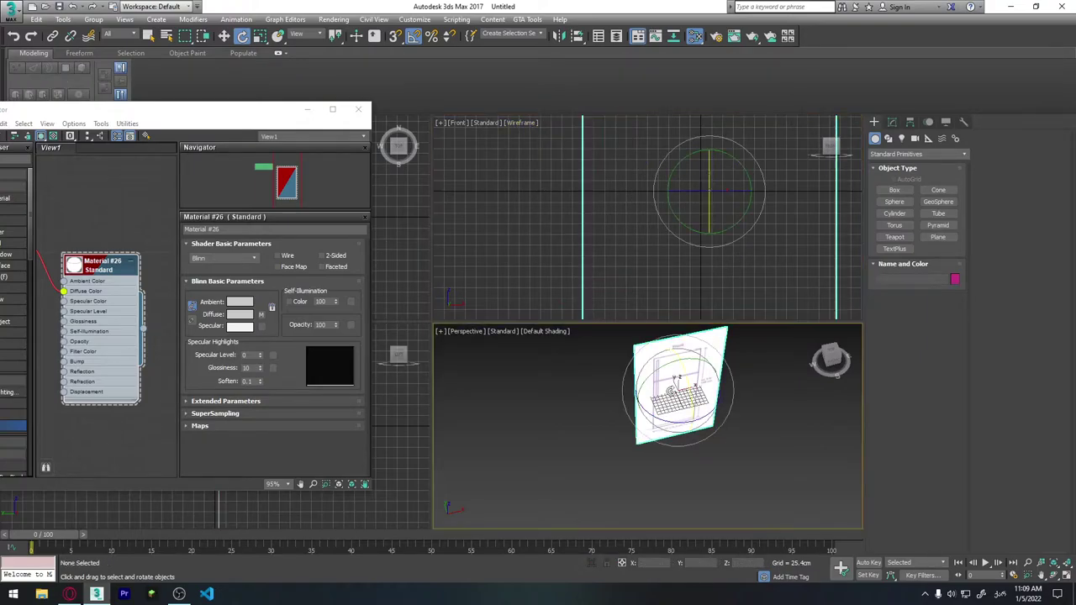
pyautogui.moveTo(746, 235); pyautogui.dragTo(735, 246, button='middle')
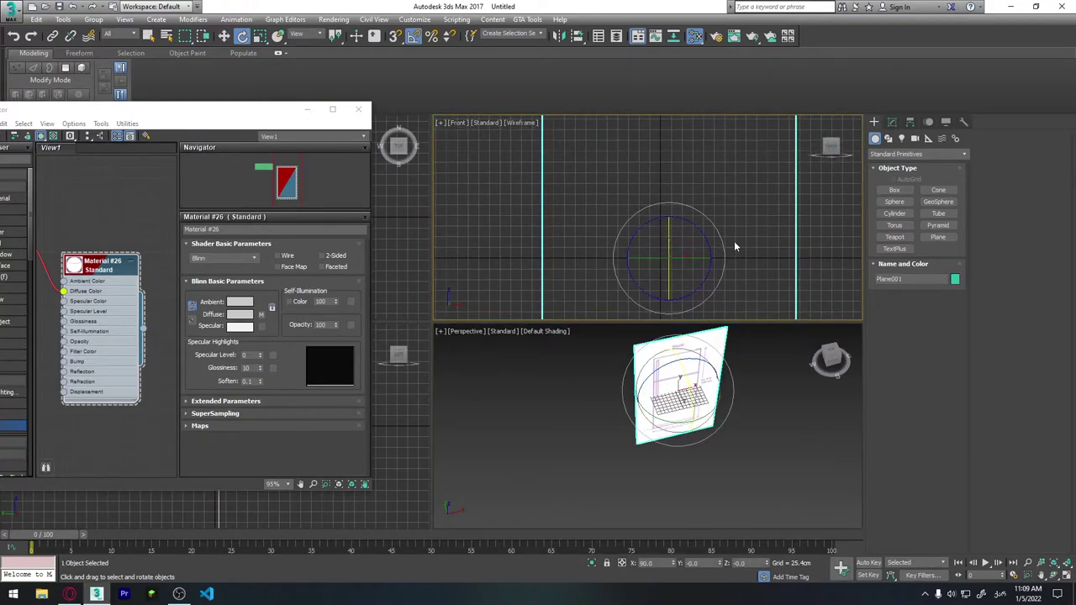
pyautogui.press('F3')
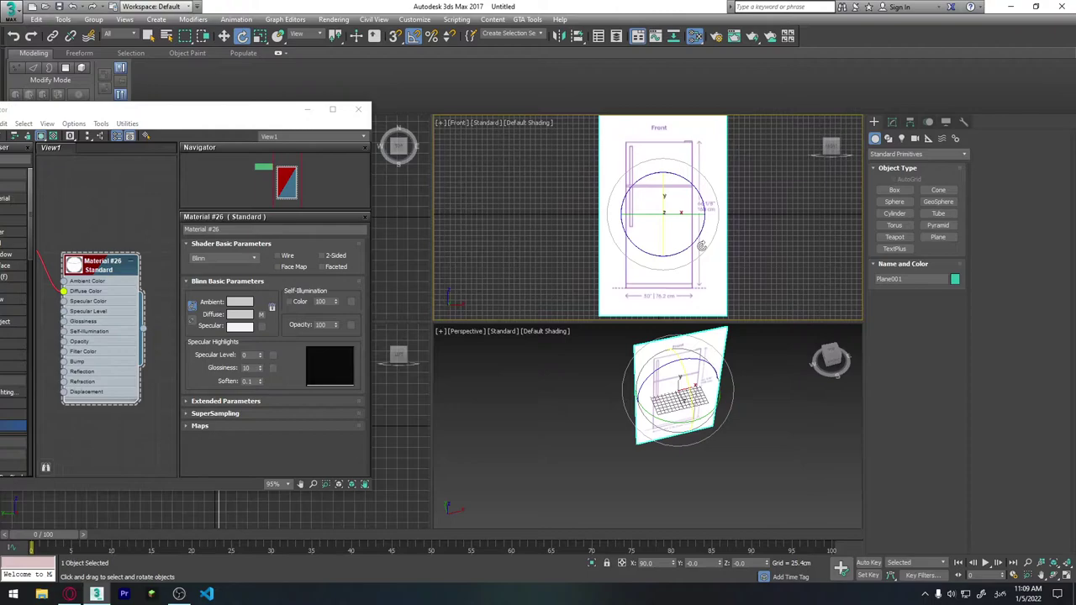
pyautogui.moveTo(694, 230)
pyautogui.mouseDown(button='middle')
pyautogui.moveTo(694, 243)
pyautogui.moveTo(692, 219)
pyautogui.mouseUp(button='middle')
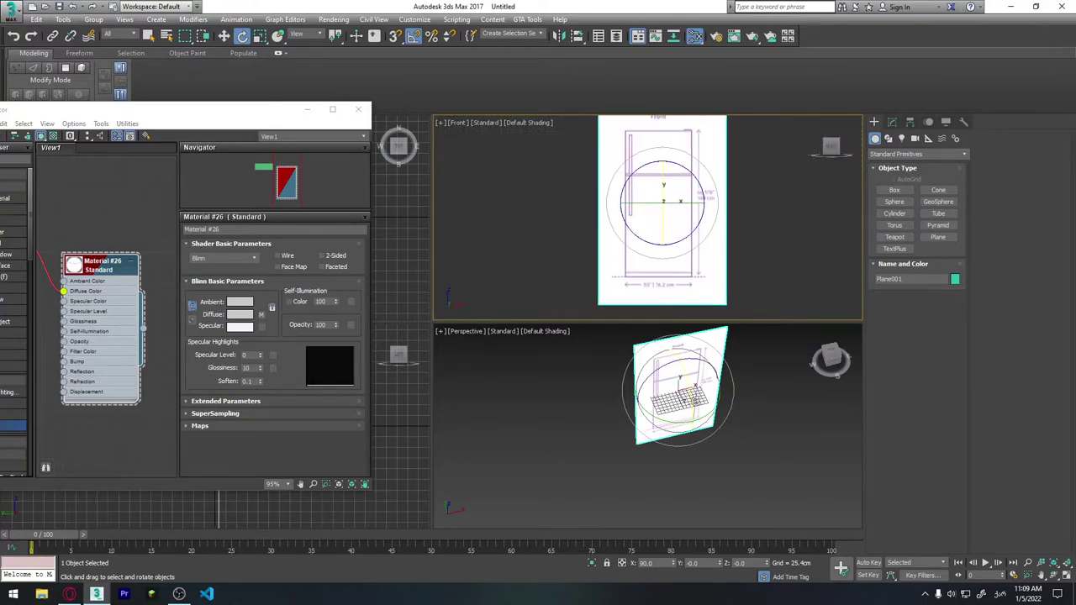
# Clone the blueprint plane as a copy turned -90° about Z and slide it right along X.
pyautogui.moveTo(760, 476)
pyautogui.mouseDown(button='middle')
pyautogui.moveTo(756, 505)
pyautogui.moveTo(794, 505)
pyautogui.mouseUp(button='middle')
pyautogui.moveTo(747, 459); pyautogui.dragTo(693, 456)
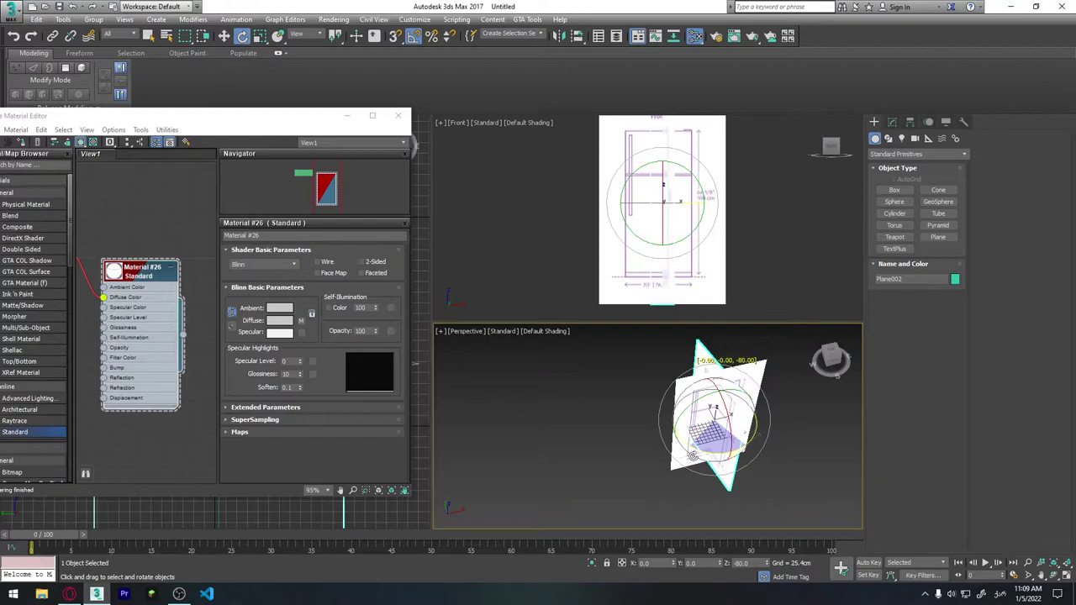
pyautogui.keyDown('shift'); pyautogui.moveTo(692, 456); pyautogui.dragTo(690, 461); pyautogui.keyUp('shift')
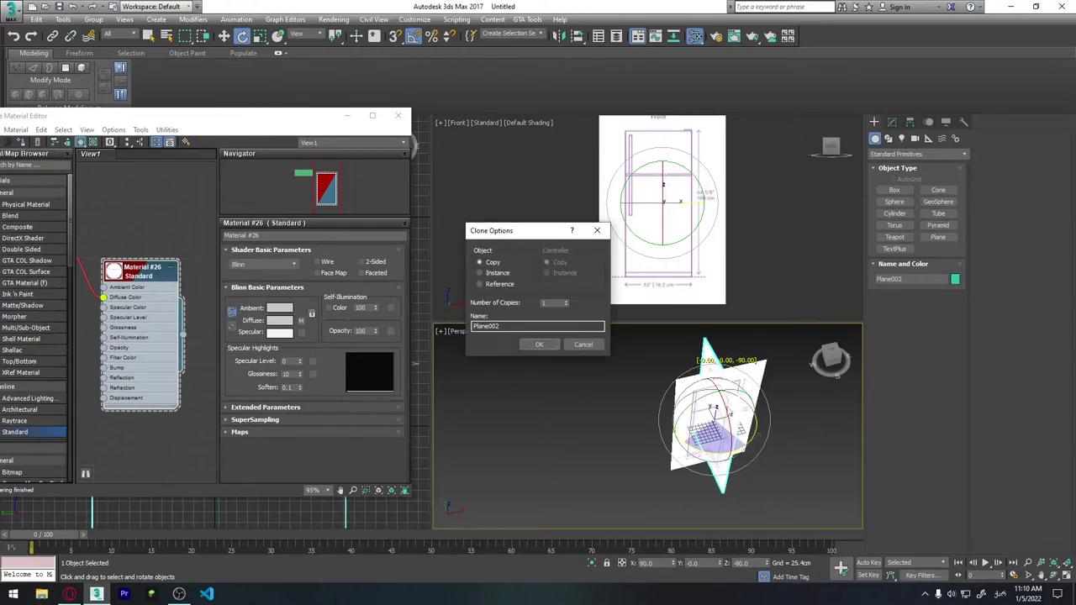
pyautogui.click(541, 348)
pyautogui.press('w')
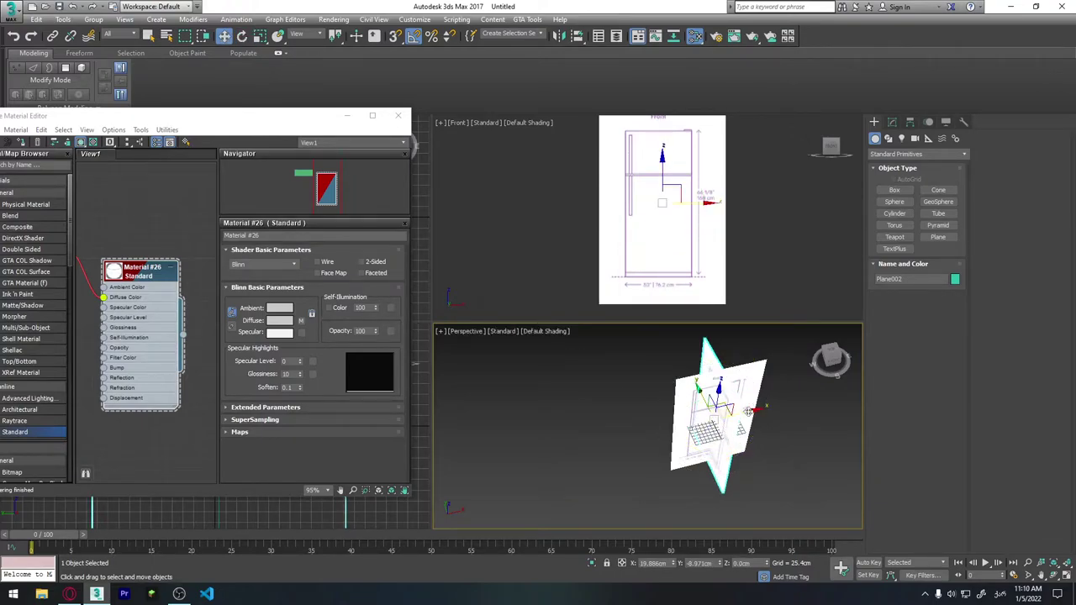
pyautogui.moveTo(783, 409); pyautogui.dragTo(803, 405)
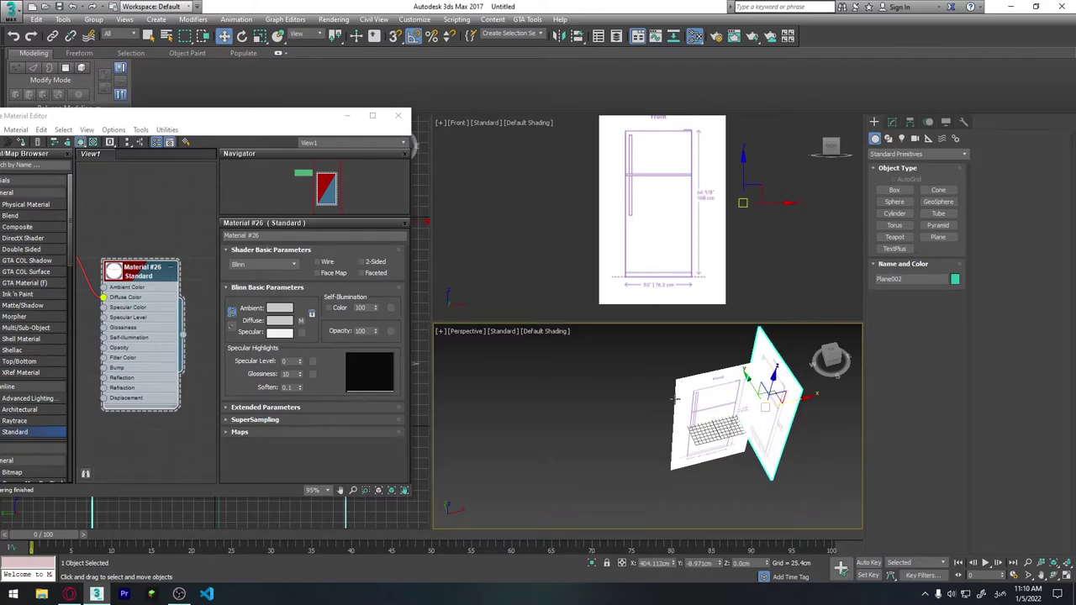
pyautogui.scroll(-3, 139, 424)
pyautogui.scroll(-1, 156, 408)
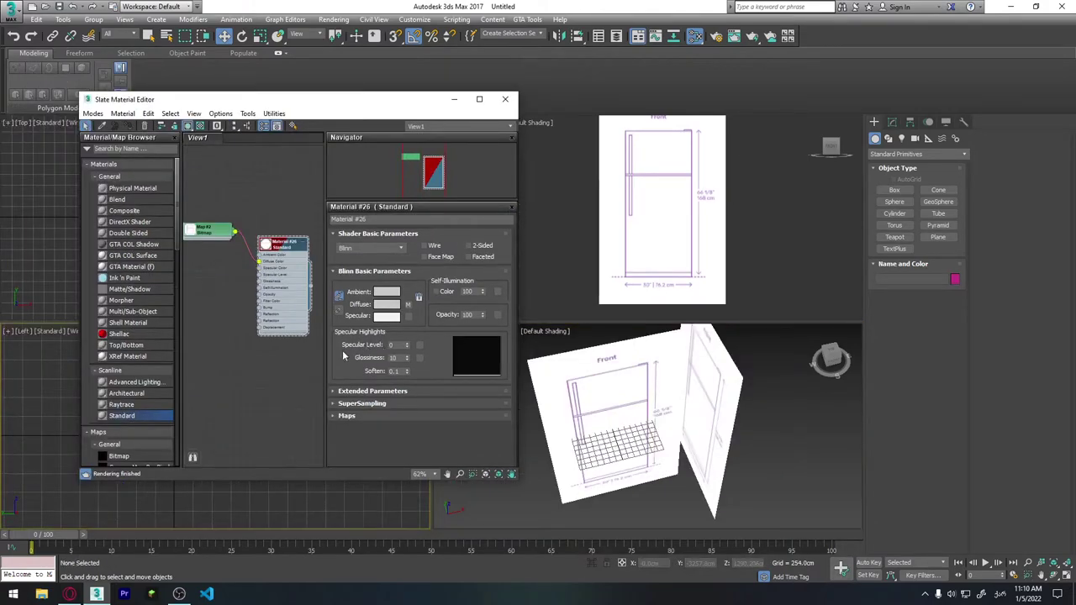
# Create Material #27 with side.png as its diffuse bitmap, then select the side plane.
pyautogui.moveTo(130, 420)
pyautogui.mouseDown()
pyautogui.moveTo(262, 420)
pyautogui.moveTo(278, 379)
pyautogui.mouseUp()
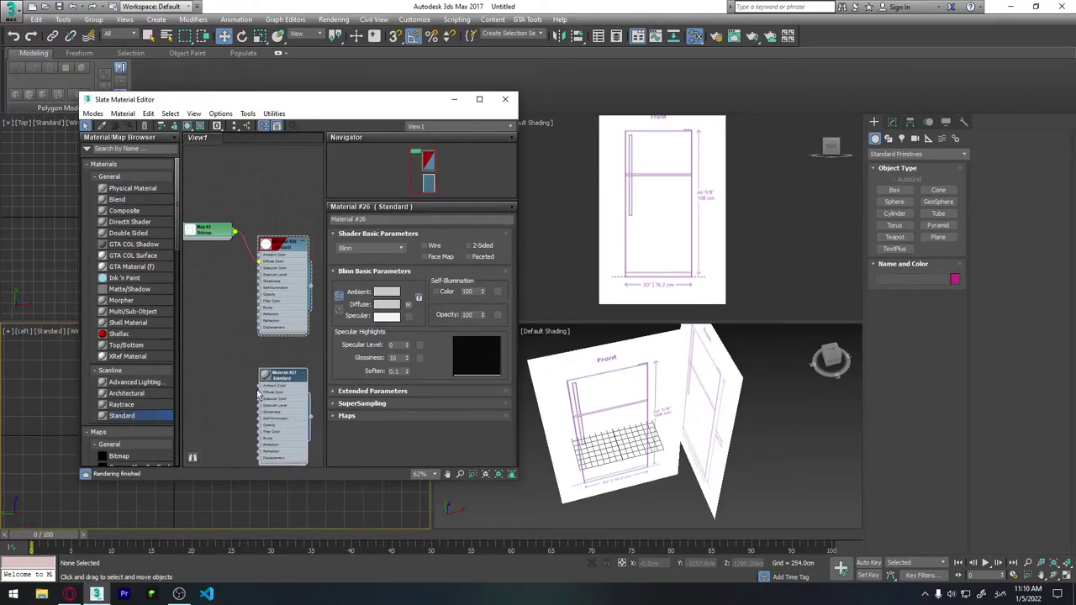
pyautogui.doubleClick(262, 397)
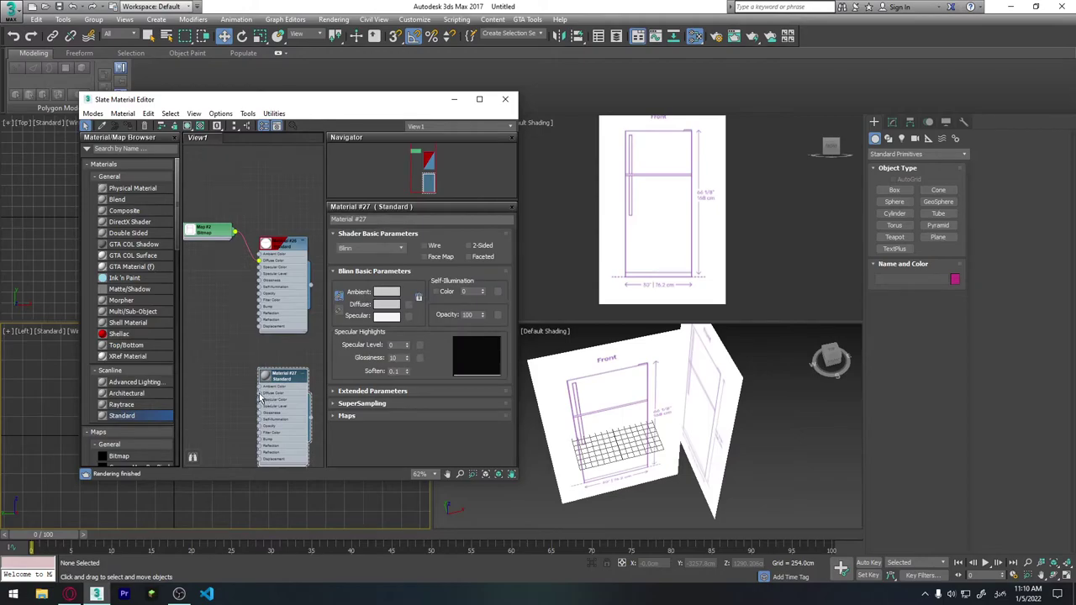
pyautogui.click(261, 396)
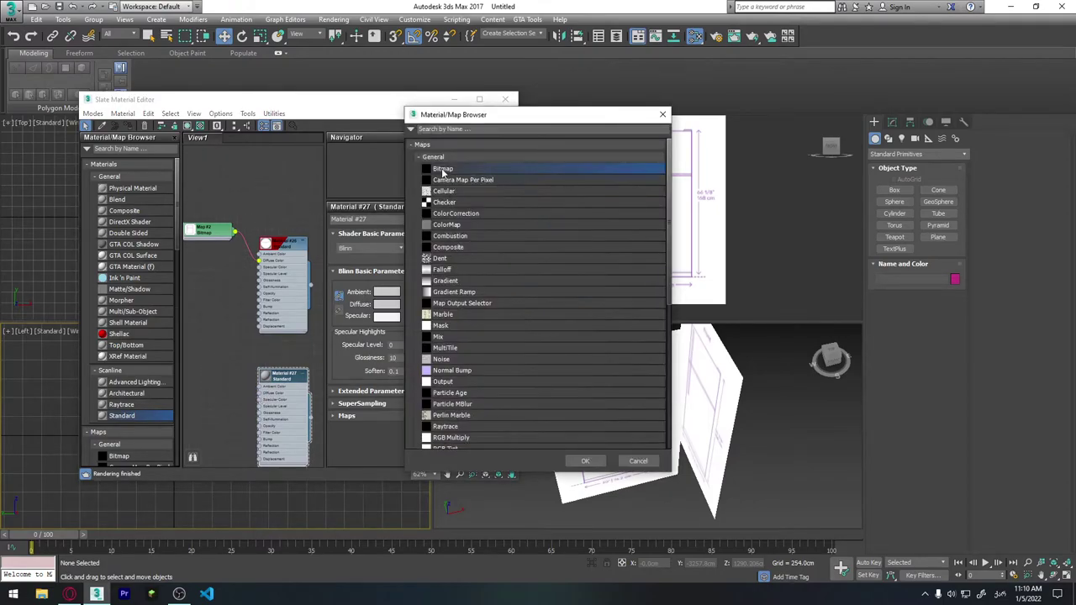
pyautogui.doubleClick(443, 170)
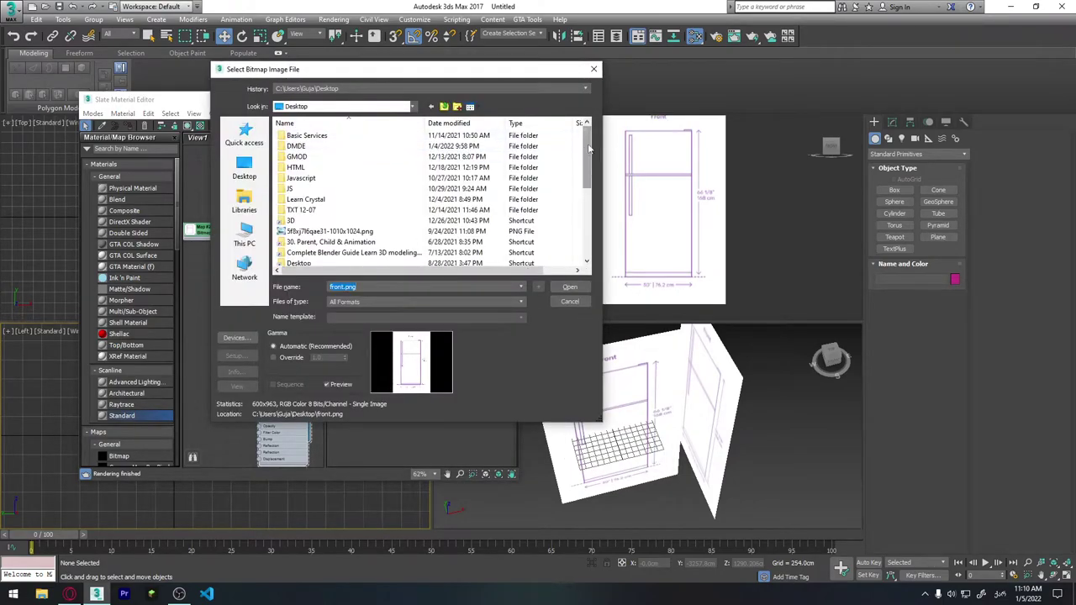
pyautogui.scroll(-2, 353, 177)
pyautogui.scroll(-5, 320, 193)
pyautogui.doubleClick(299, 199)
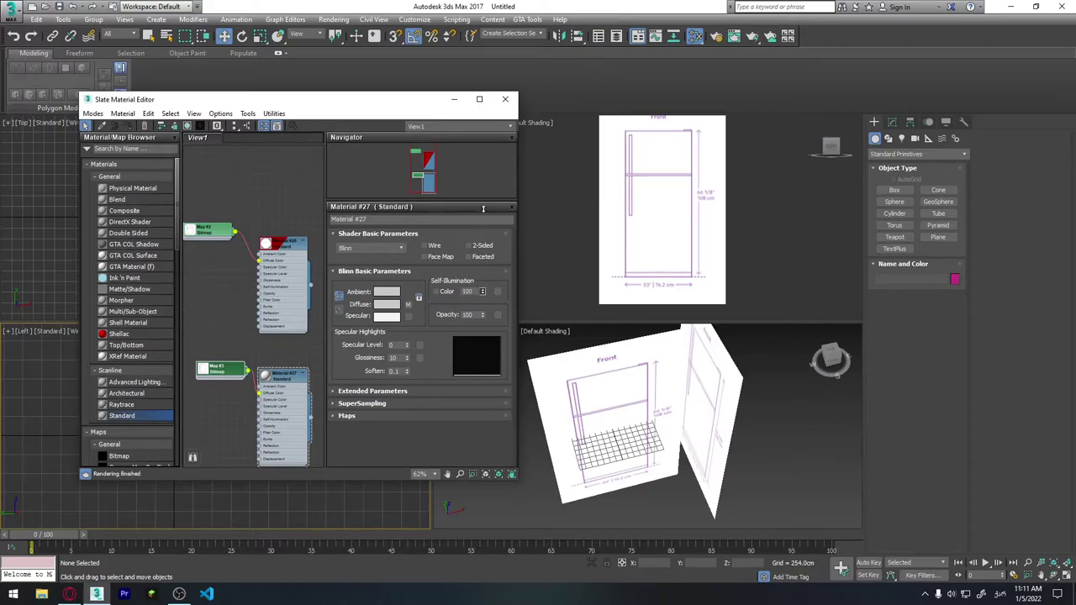
pyautogui.click(781, 495)
pyautogui.click(721, 407)
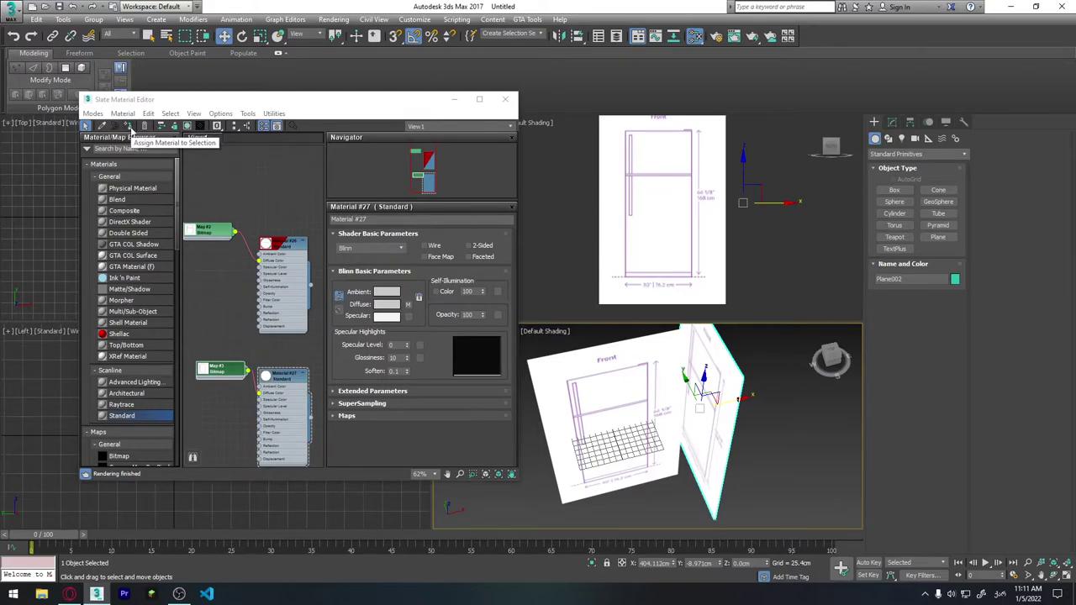
# Assign Material #27 to the side plane with its map shown, then drag a copy leftward.
pyautogui.click(131, 131)
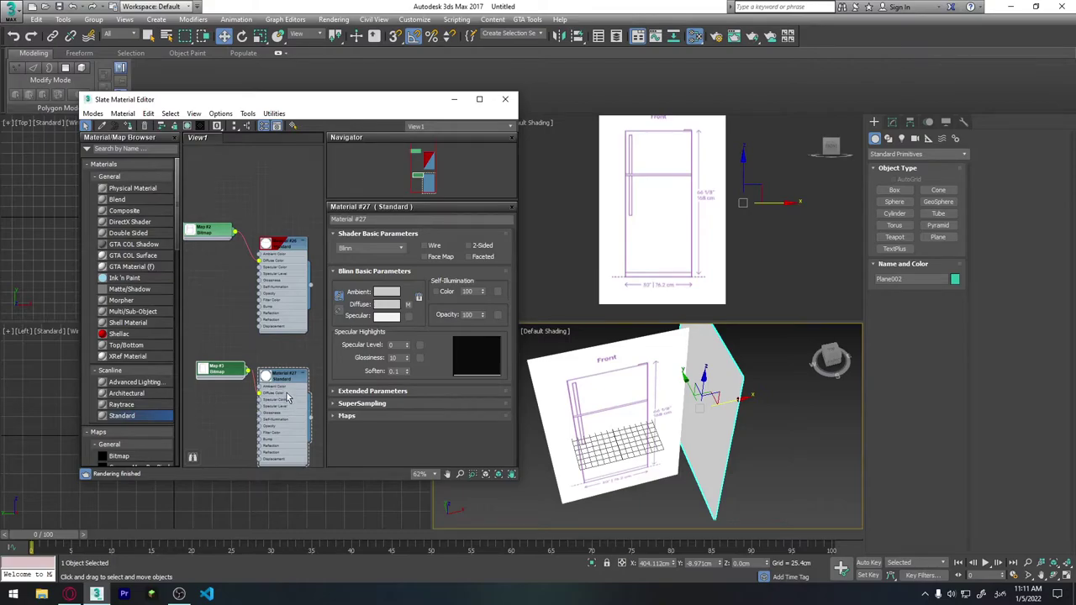
pyautogui.click(186, 127)
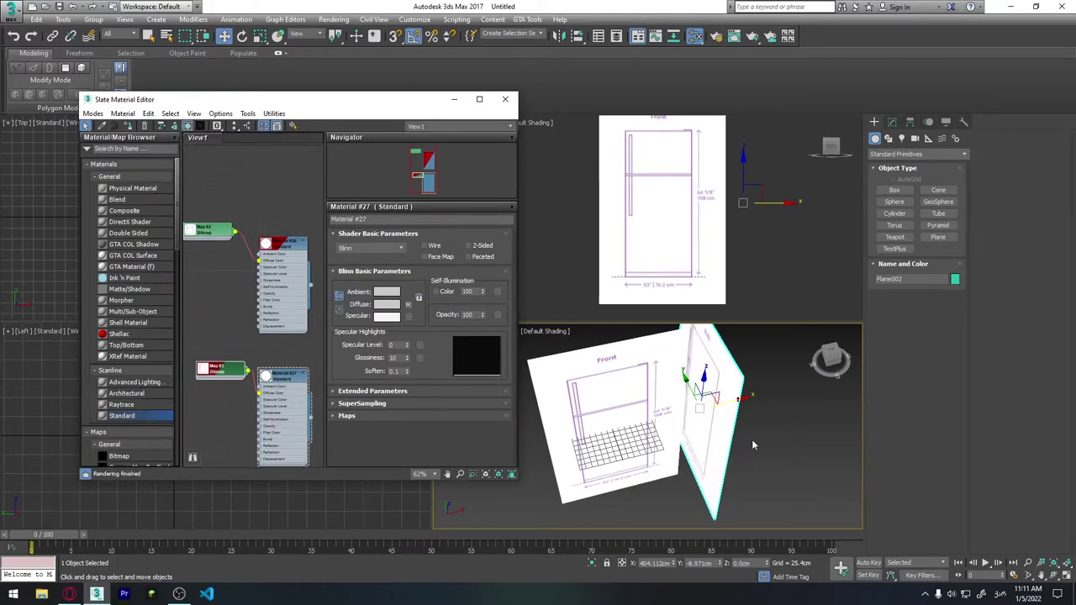
pyautogui.keyDown('alt'); pyautogui.moveTo(752, 439); pyautogui.dragTo(679, 425, button='middle'); pyautogui.keyUp('alt')
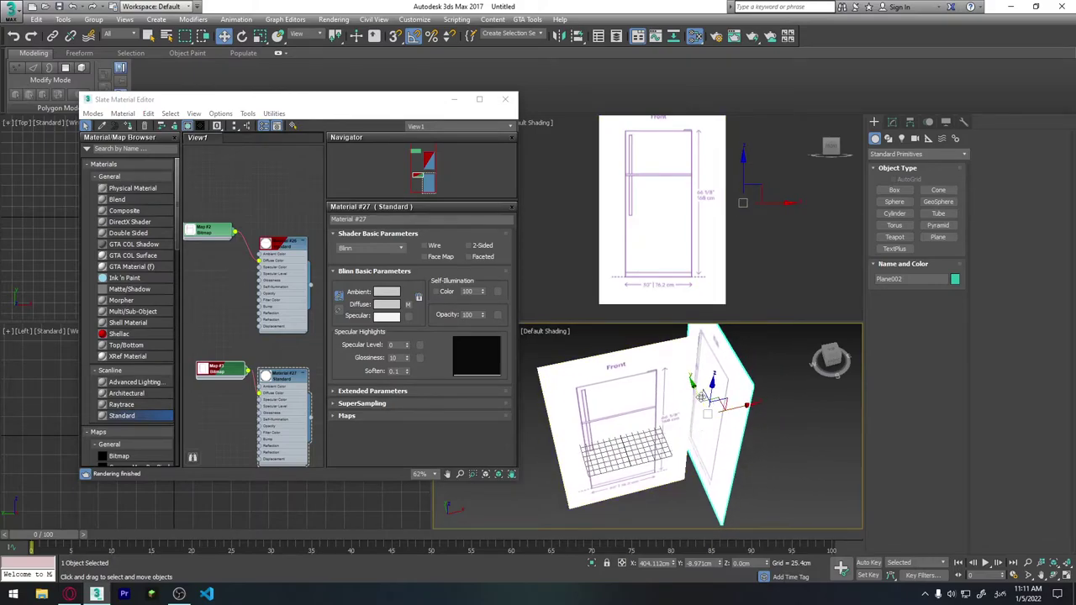
pyautogui.keyDown('alt'); pyautogui.moveTo(719, 425); pyautogui.dragTo(732, 486, button='middle'); pyautogui.keyUp('alt')
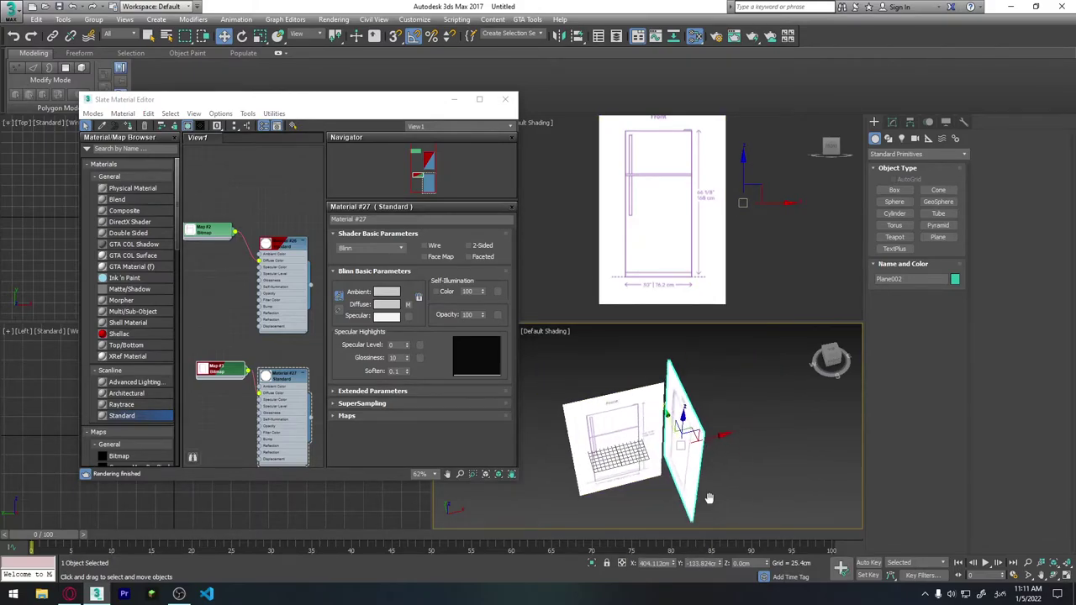
pyautogui.keyDown('shift'); pyautogui.moveTo(733, 433); pyautogui.dragTo(590, 439); pyautogui.keyUp('shift')
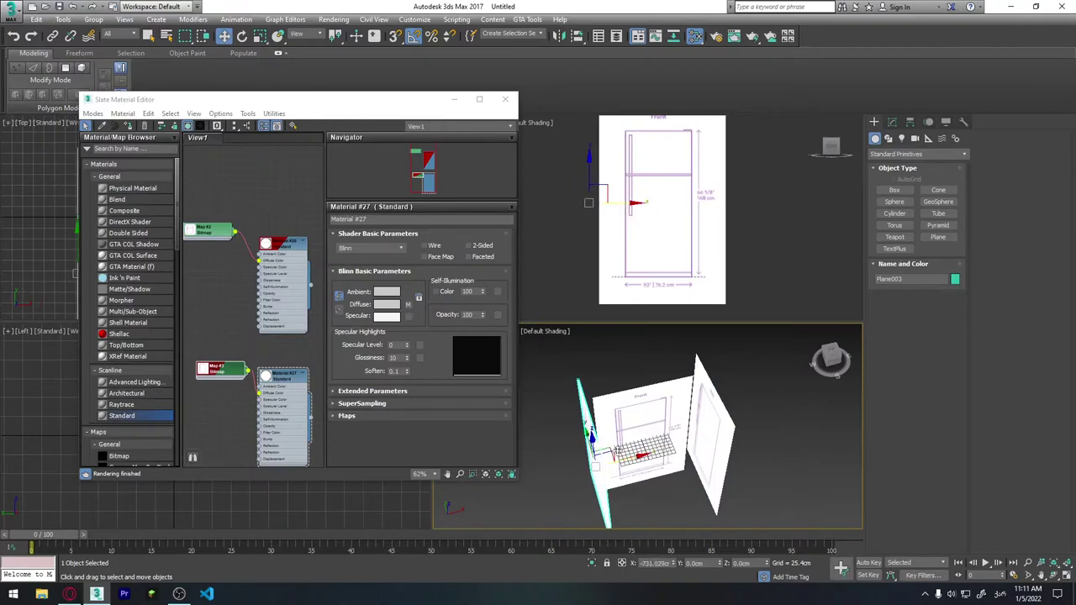
# Keep the plane copy, rotate it to test its orientation, then reselect the side plane Plane002.
pyautogui.click(539, 344)
pyautogui.press('e')
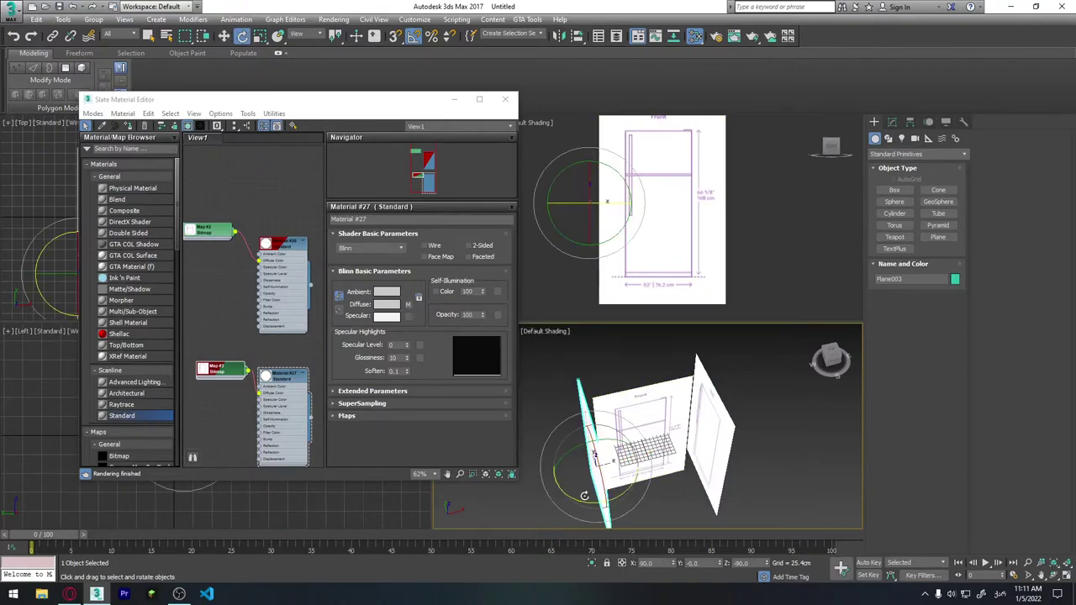
pyautogui.moveTo(577, 496); pyautogui.dragTo(683, 503)
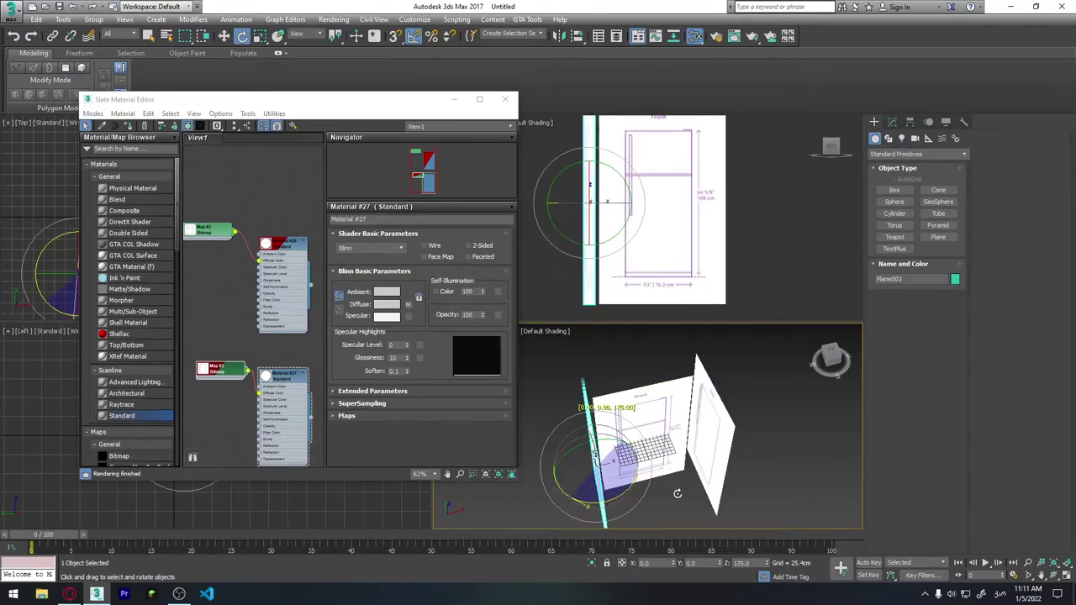
pyautogui.click(676, 483)
pyautogui.moveTo(676, 483)
pyautogui.keyDown('alt'); pyautogui.mouseDown(button='middle')
pyautogui.moveTo(694, 446)
pyautogui.moveTo(752, 440)
pyautogui.moveTo(681, 428)
pyautogui.moveTo(743, 427)
pyautogui.moveTo(667, 399)
pyautogui.moveTo(723, 419)
pyautogui.moveTo(775, 417)
pyautogui.moveTo(765, 437)
pyautogui.moveTo(803, 444)
pyautogui.moveTo(773, 389)
pyautogui.mouseUp(button='middle'); pyautogui.keyUp('alt')
pyautogui.scroll(5, 742, 427)
pyautogui.click(670, 419)
pyautogui.scroll(-4, 670, 419)
pyautogui.click(774, 417)
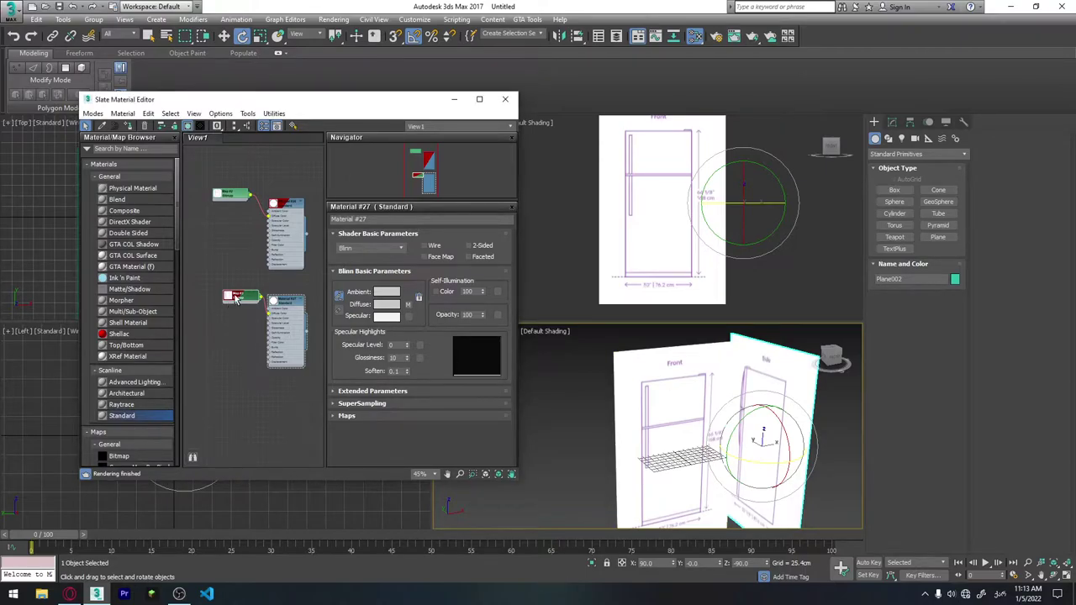
# Set the side.png bitmap's U tiling to -1 to mirror it, then select the left plane.
pyautogui.doubleClick(238, 299)
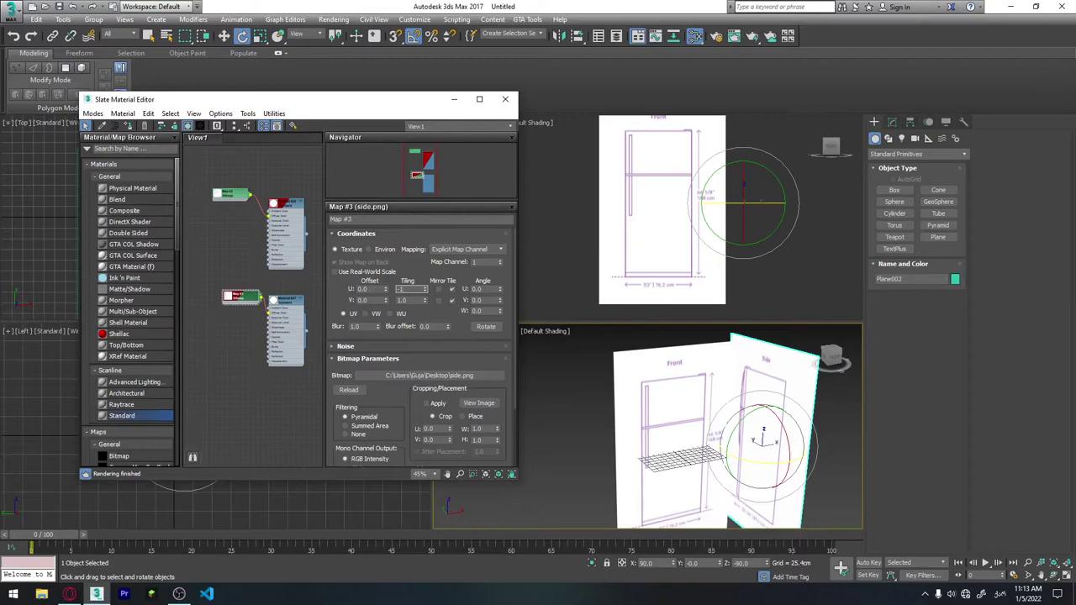
pyautogui.press('Return')
pyautogui.keyDown('alt'); pyautogui.moveTo(871, 502); pyautogui.dragTo(632, 383, button='middle'); pyautogui.keyUp('alt')
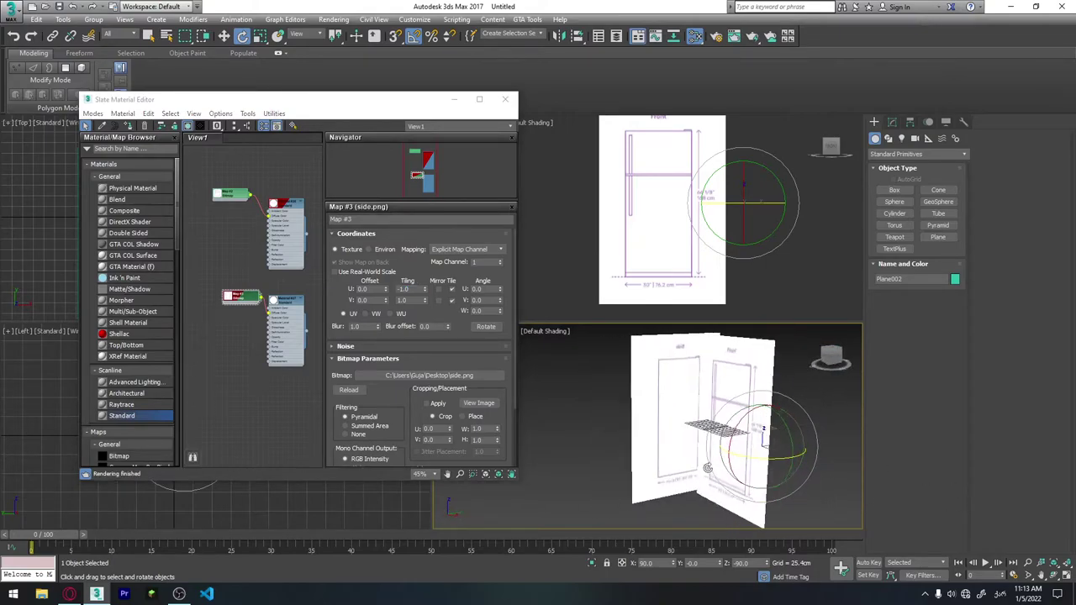
pyautogui.click(632, 384)
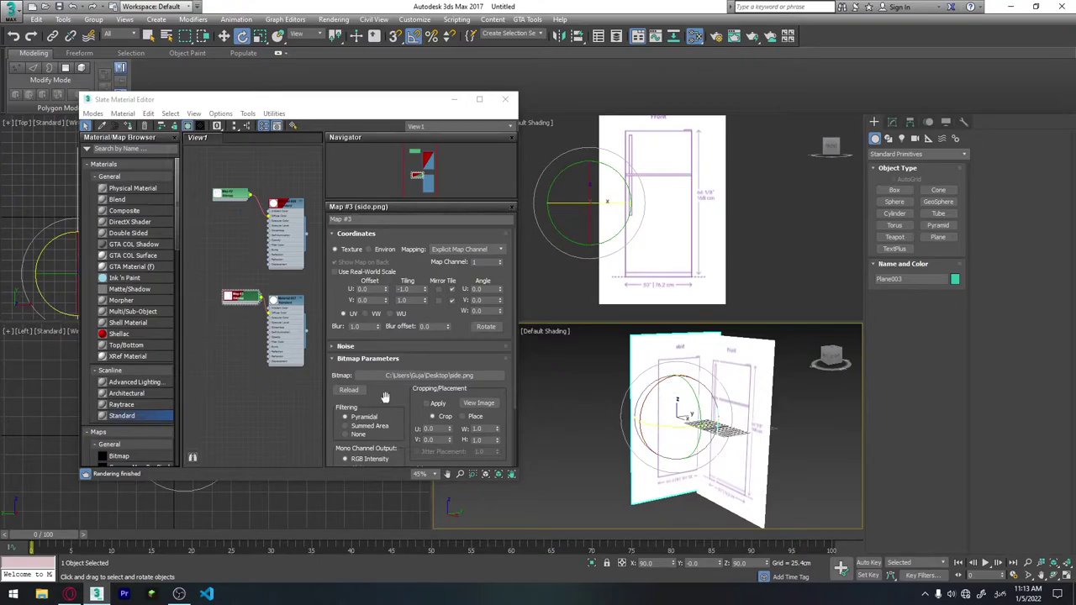
# Create Material #28 with a side.png diffuse bitmap and self-illumination 100.
pyautogui.moveTo(126, 416); pyautogui.dragTo(280, 399)
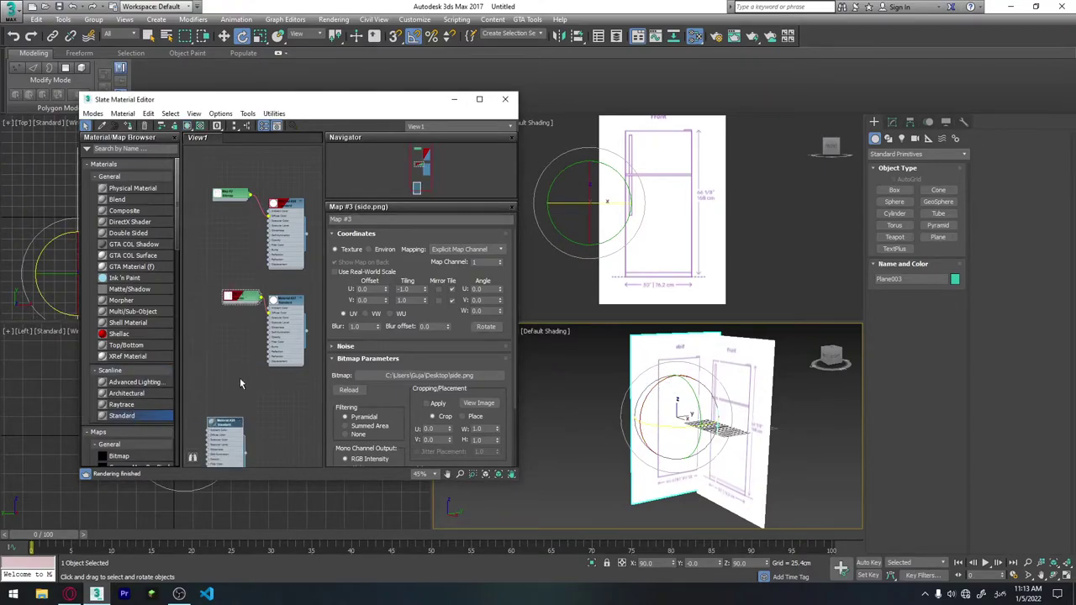
pyautogui.scroll(4, 280, 399)
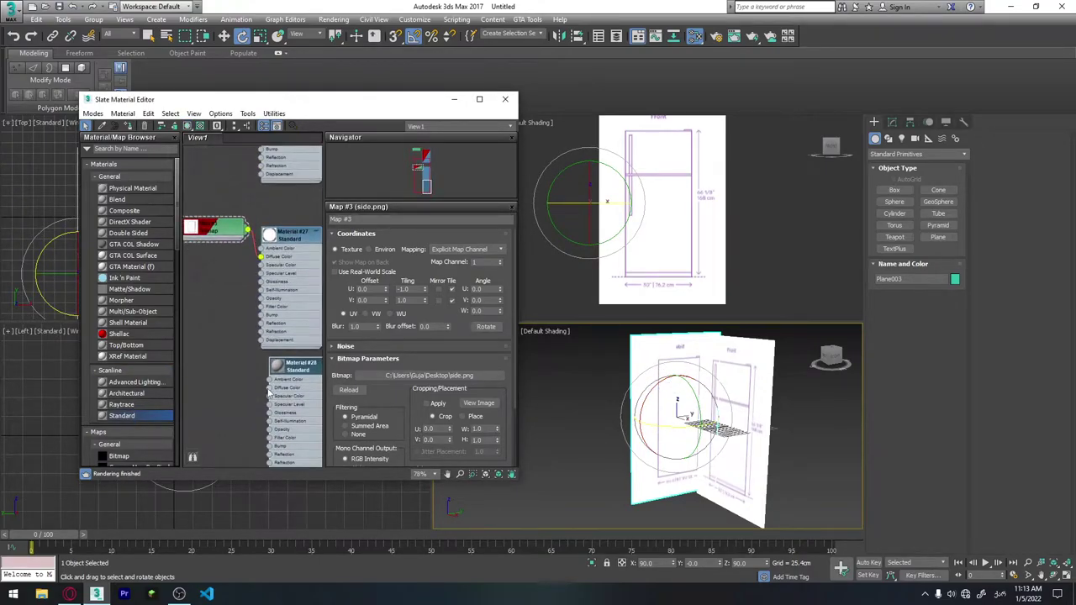
pyautogui.click(269, 392)
pyautogui.doubleClick(434, 171)
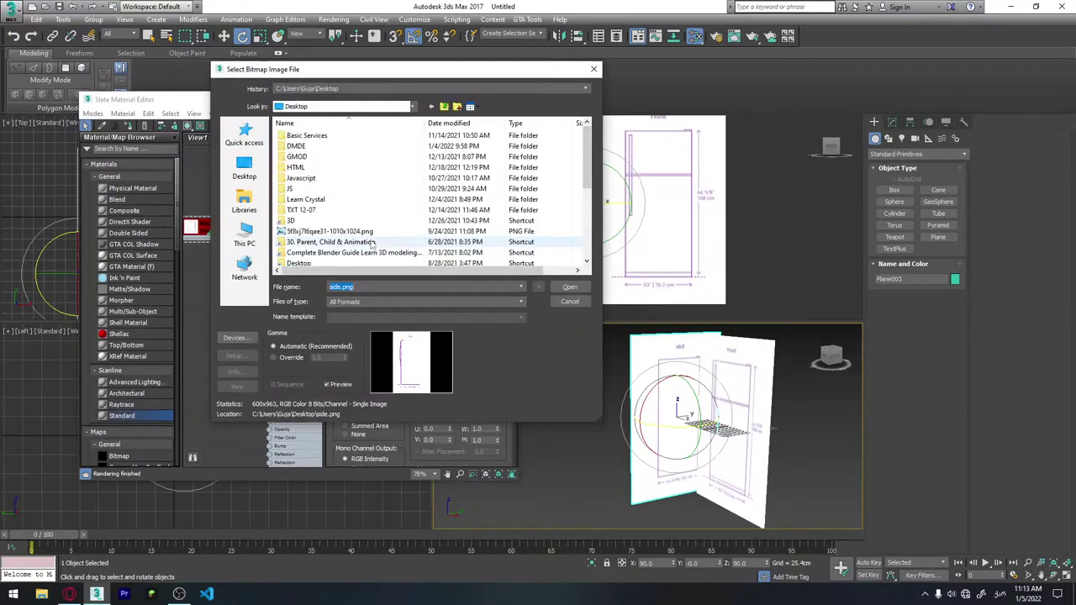
pyautogui.scroll(-3, 353, 218)
pyautogui.click(569, 287)
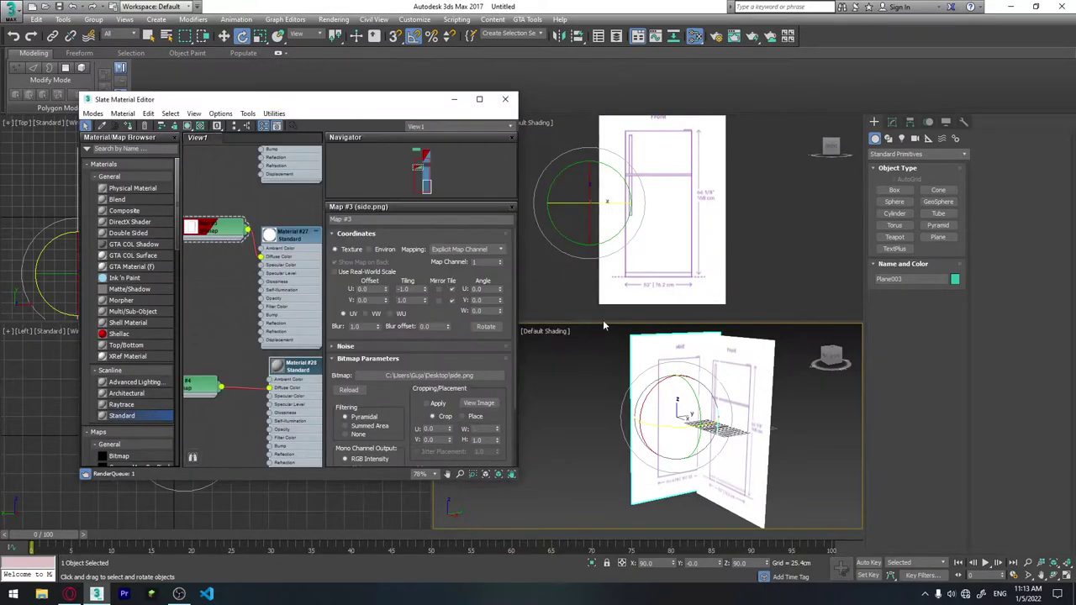
pyautogui.moveTo(283, 395)
pyautogui.mouseDown(button='middle')
pyautogui.moveTo(303, 388)
pyautogui.moveTo(251, 398)
pyautogui.mouseUp(button='middle')
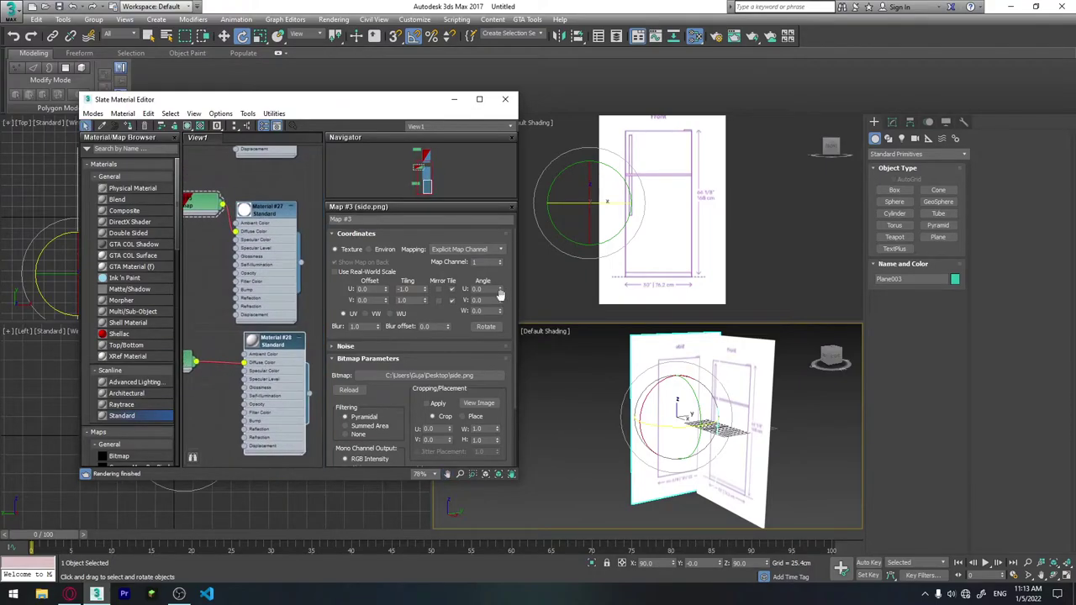
pyautogui.doubleClick(272, 351)
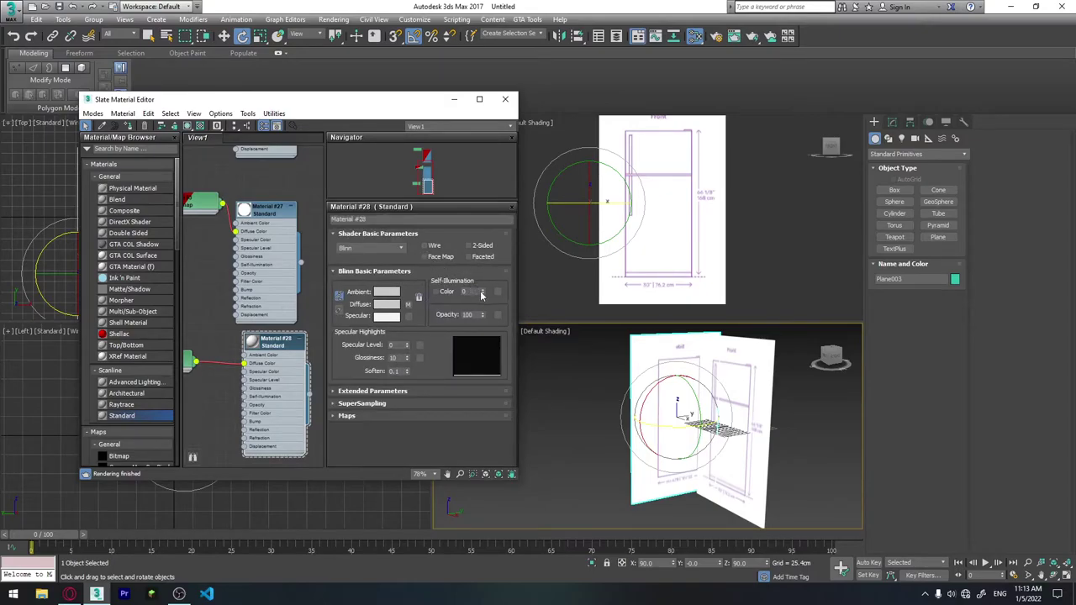
pyautogui.moveTo(482, 292); pyautogui.dragTo(482, 261)
pyautogui.moveTo(244, 372); pyautogui.dragTo(270, 359, button='middle')
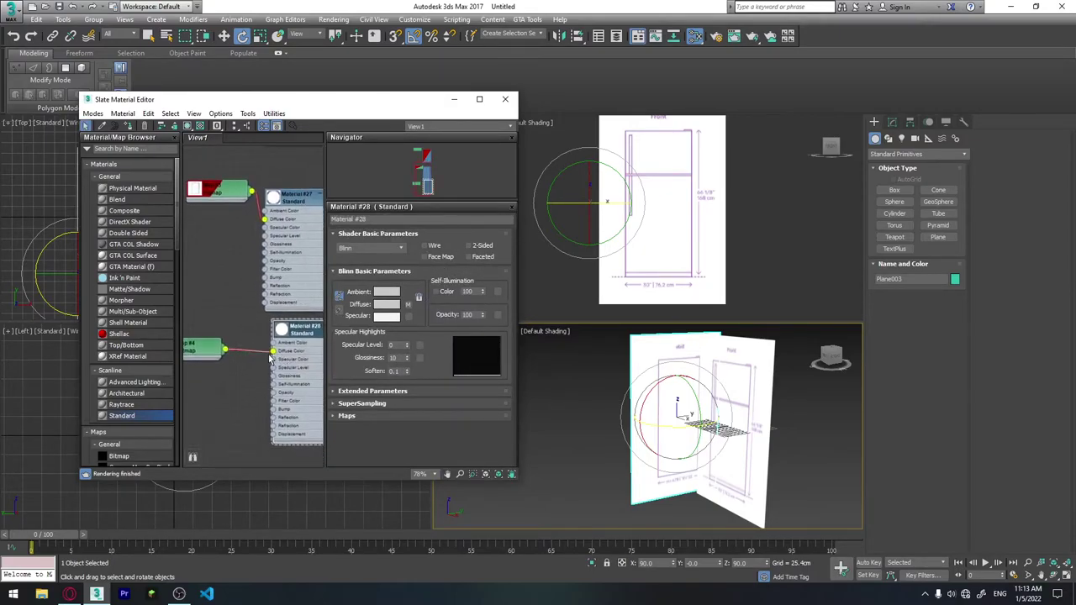
pyautogui.scroll(-1, 270, 359)
# Assign Material #28 to the left plane with its image shown in the viewport, then select the front plane.
pyautogui.moveTo(669, 411)
pyautogui.keyDown('alt'); pyautogui.mouseDown(button='middle')
pyautogui.moveTo(666, 402)
pyautogui.moveTo(693, 428)
pyautogui.mouseUp(button='middle'); pyautogui.keyUp('alt')
pyautogui.scroll(-3, 666, 401)
pyautogui.scroll(-3, 666, 402)
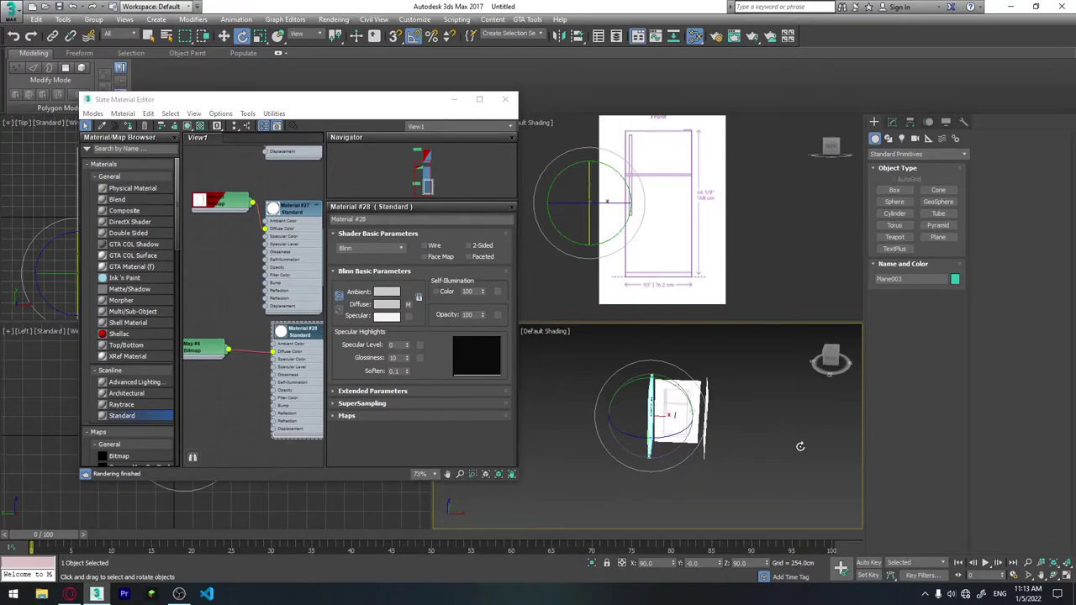
pyautogui.click(695, 426)
pyautogui.scroll(3, 618, 430)
pyautogui.click(638, 378)
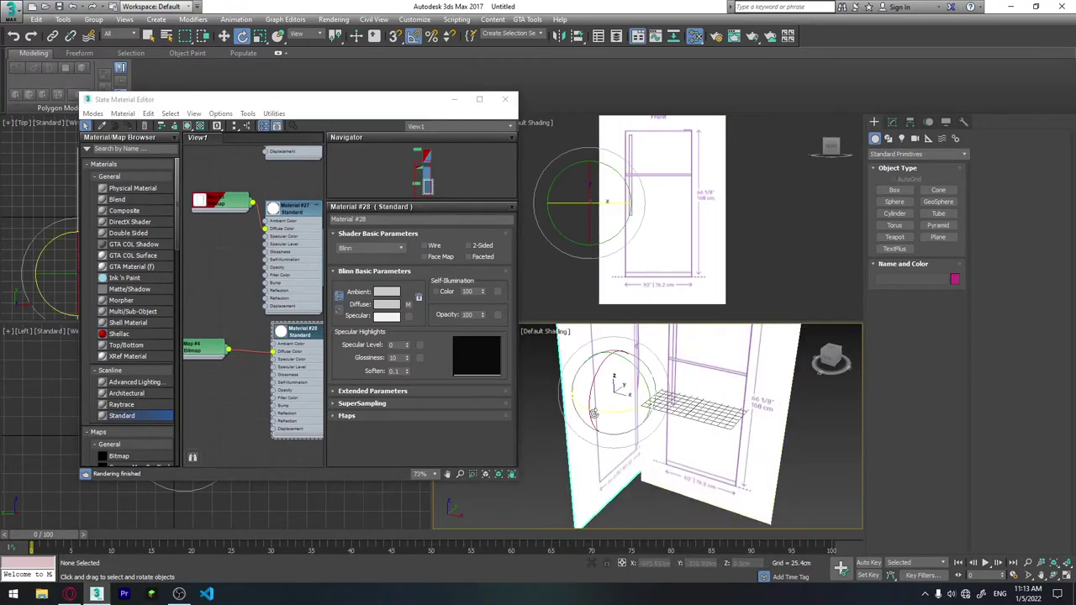
pyautogui.moveTo(637, 379); pyautogui.dragTo(589, 404)
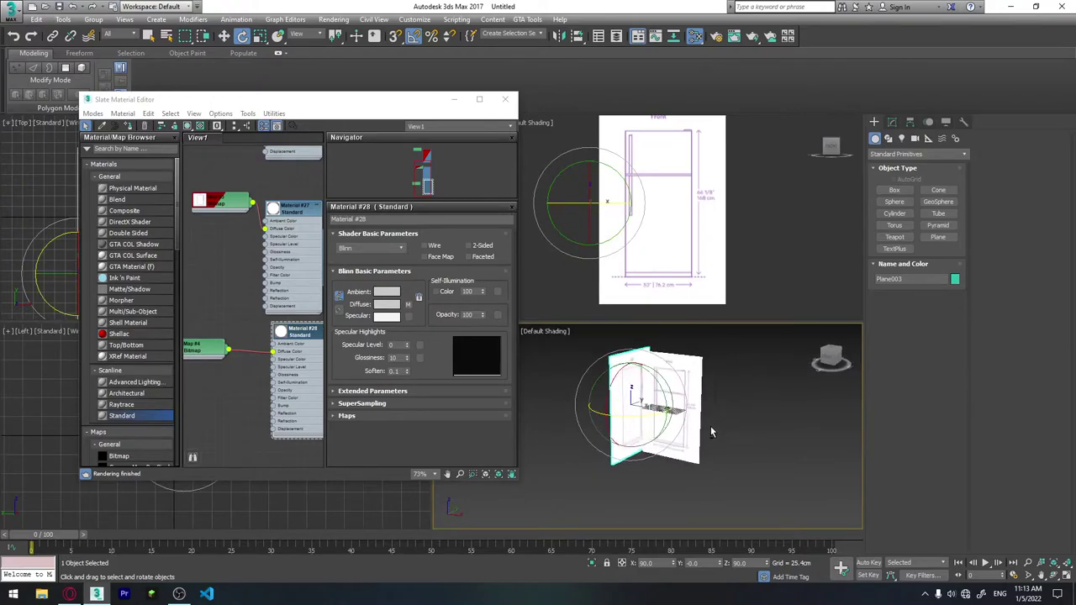
pyautogui.click(128, 126)
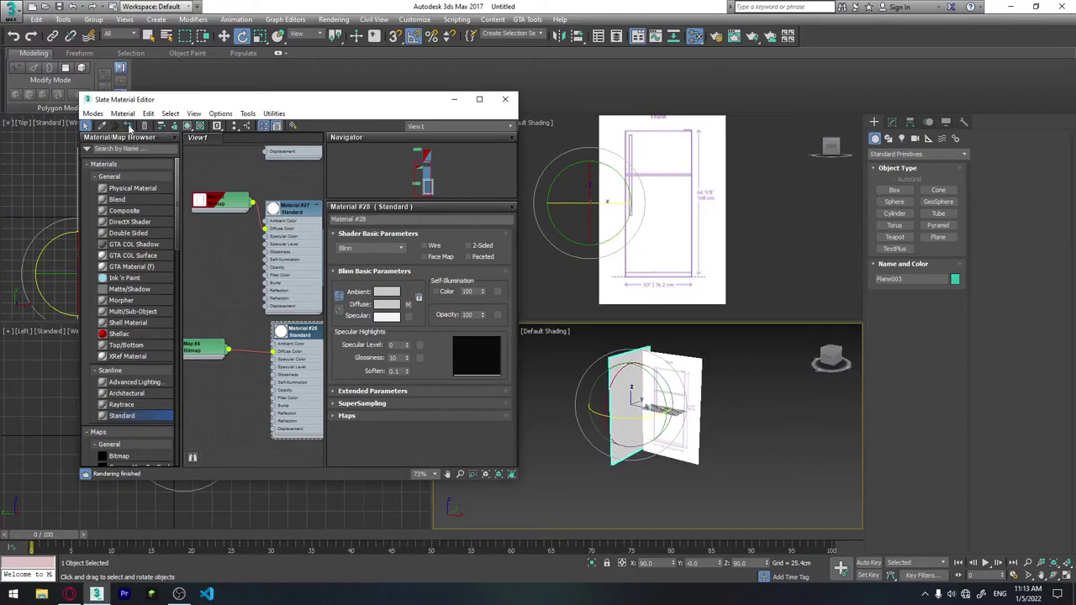
pyautogui.click(189, 126)
pyautogui.moveTo(682, 412)
pyautogui.mouseDown()
pyautogui.moveTo(734, 416)
pyautogui.moveTo(598, 436)
pyautogui.moveTo(663, 433)
pyautogui.mouseUp()
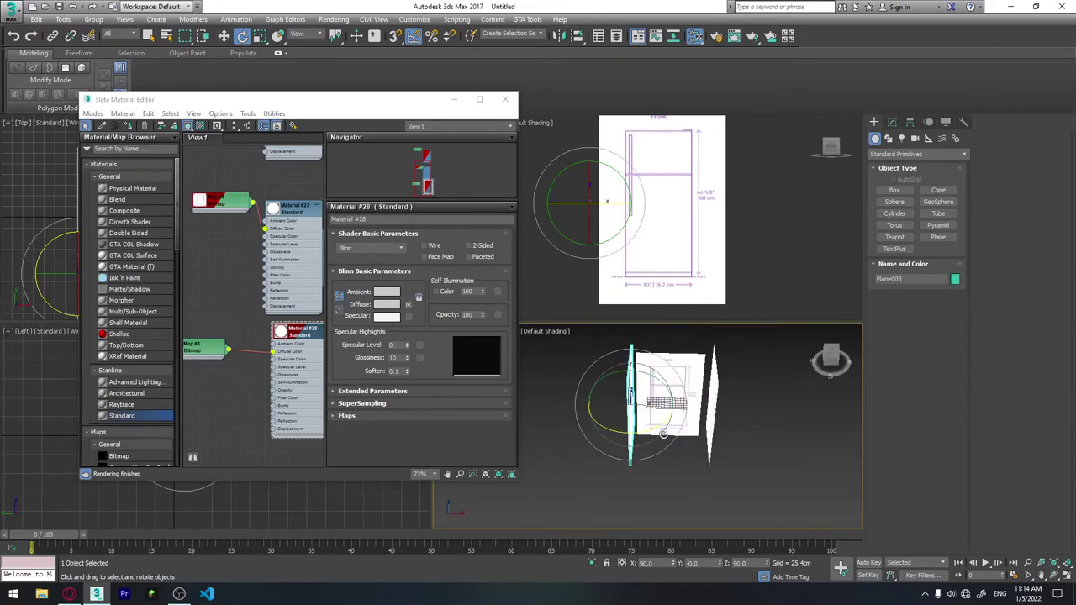
pyautogui.click(678, 367)
# Clone the front plane rotated -90° on X, zero its position, and lower it beneath the fridge.
pyautogui.moveTo(670, 470)
pyautogui.mouseDown()
pyautogui.moveTo(679, 337)
pyautogui.moveTo(681, 347)
pyautogui.mouseUp()
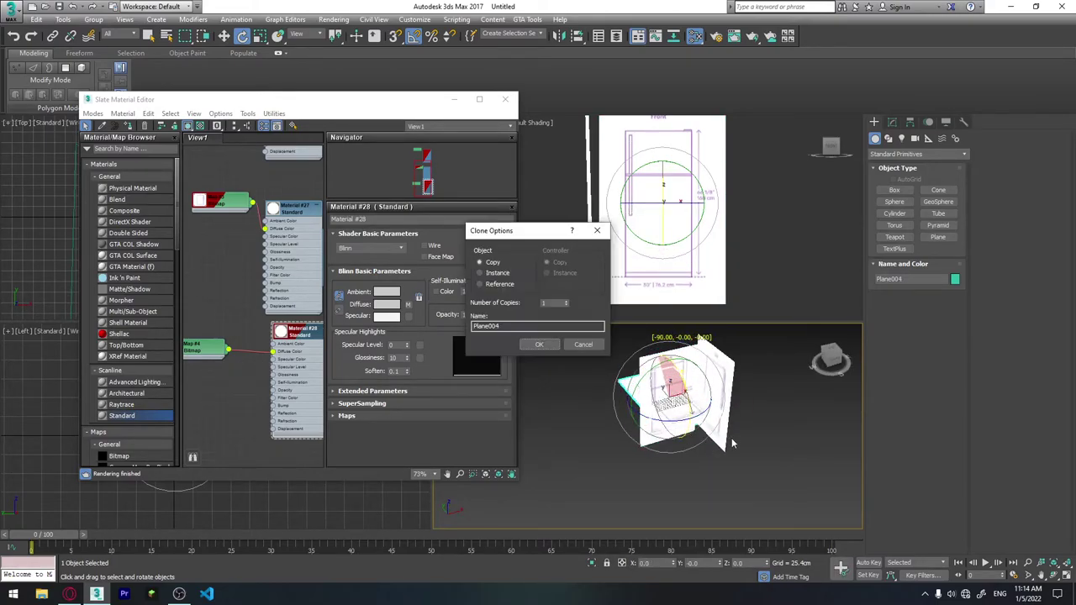
pyautogui.click(539, 345)
pyautogui.press('w')
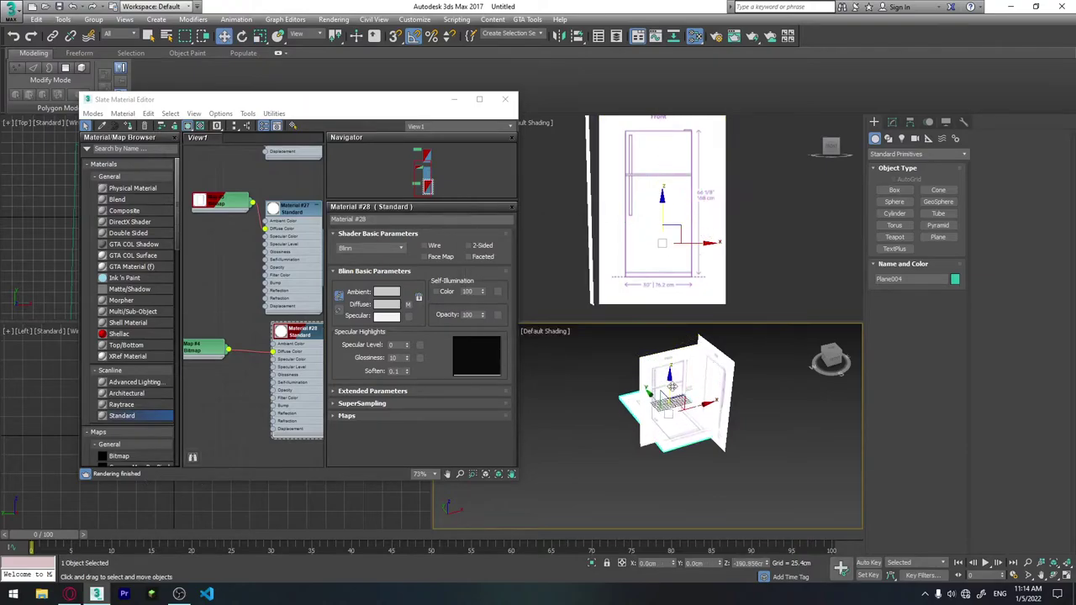
pyautogui.moveTo(669, 395); pyautogui.dragTo(670, 406)
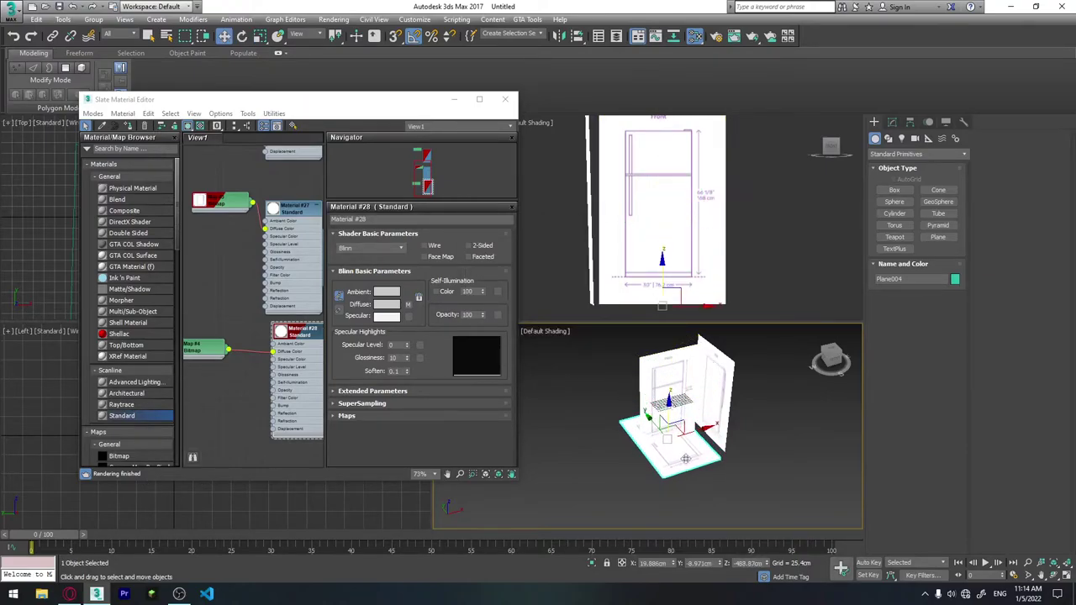
pyautogui.rightClick(721, 565)
pyautogui.rightClick(768, 564)
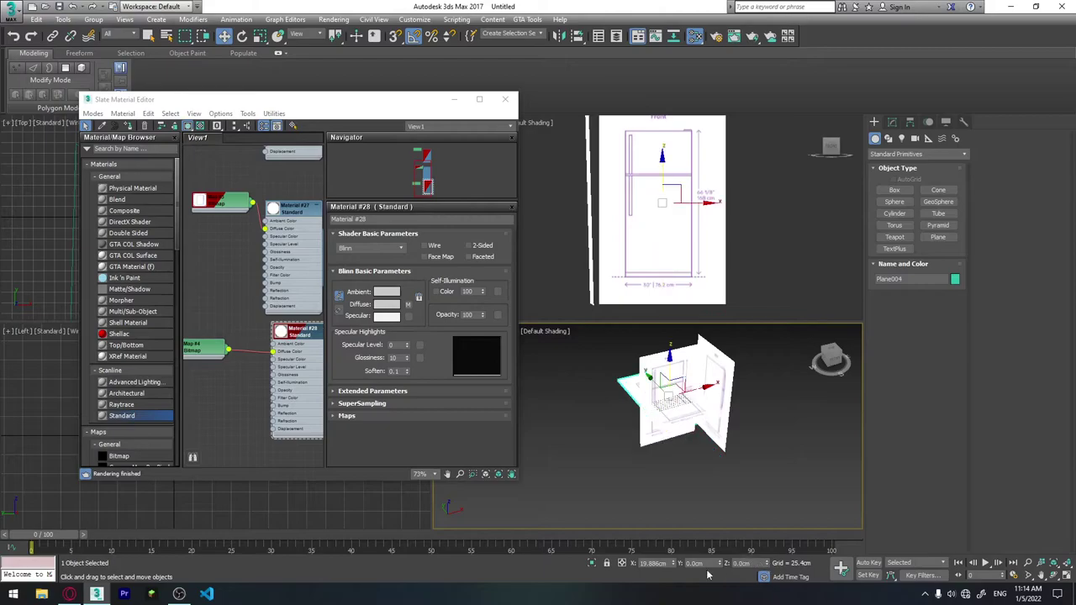
pyautogui.rightClick(674, 567)
pyautogui.moveTo(669, 370); pyautogui.dragTo(674, 459)
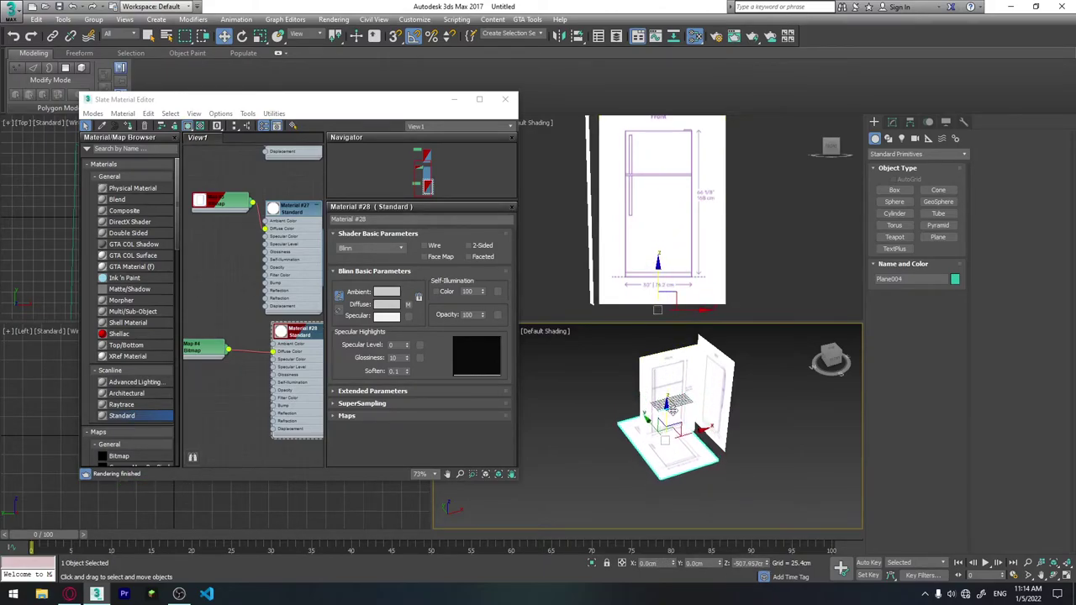
pyautogui.moveTo(698, 456)
pyautogui.keyDown('alt'); pyautogui.mouseDown(button='middle')
pyautogui.moveTo(665, 427)
pyautogui.moveTo(673, 404)
pyautogui.mouseUp(button='middle'); pyautogui.keyUp('alt')
# Add a new Standard material with top.png loaded as its diffuse bitmap.
pyautogui.scroll(-2, 258, 307)
pyautogui.scroll(-2, 258, 308)
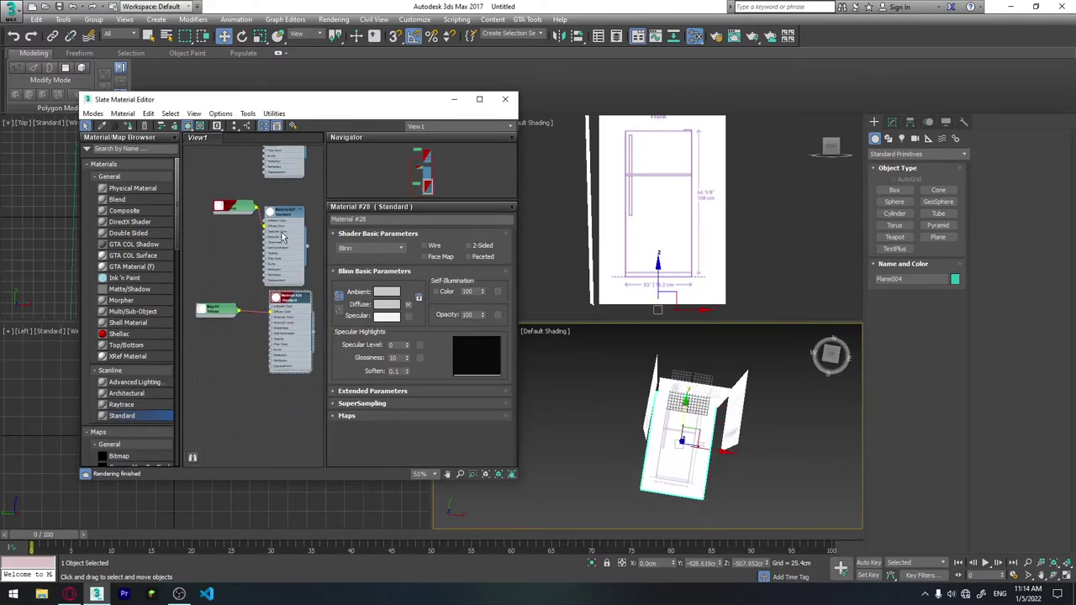
pyautogui.scroll(-2, 258, 307)
pyautogui.scroll(-1, 258, 307)
pyautogui.scroll(2, 258, 308)
pyautogui.scroll(2, 263, 316)
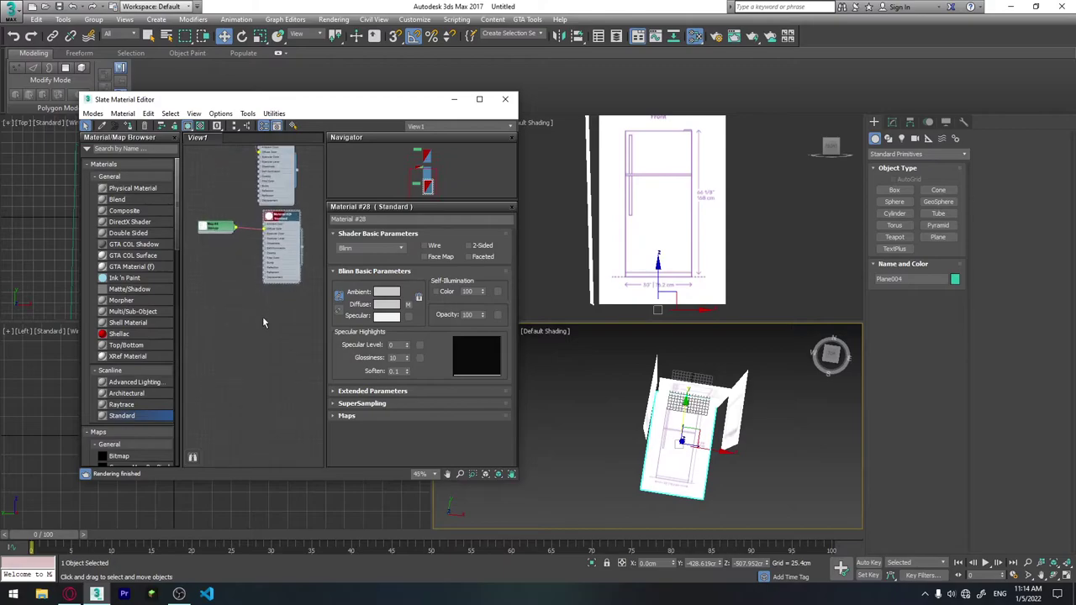
pyautogui.scroll(2, 260, 314)
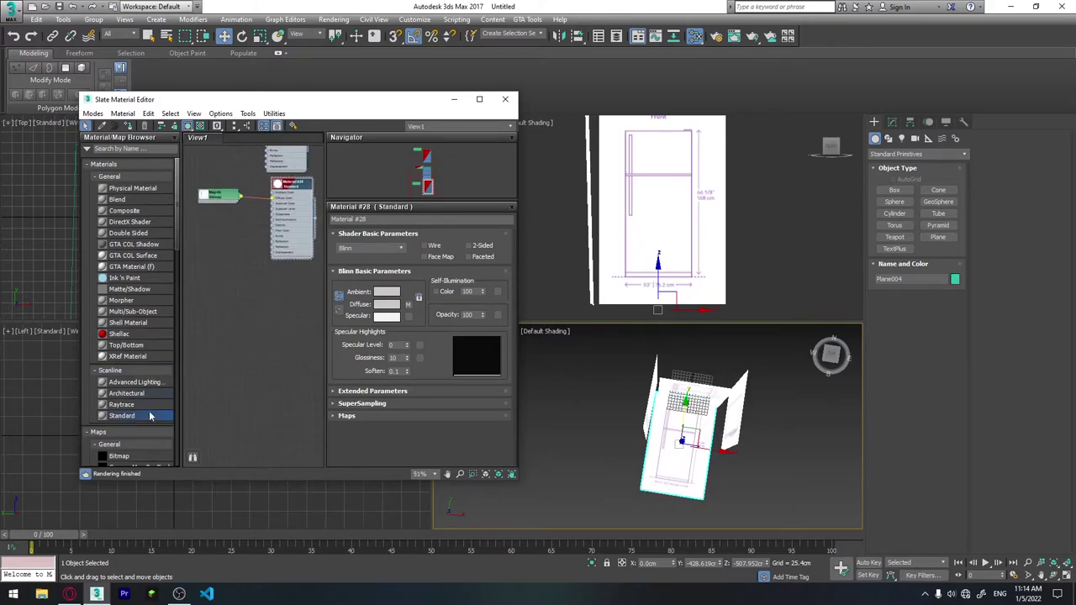
pyautogui.moveTo(151, 416); pyautogui.dragTo(285, 373)
pyautogui.click(250, 363)
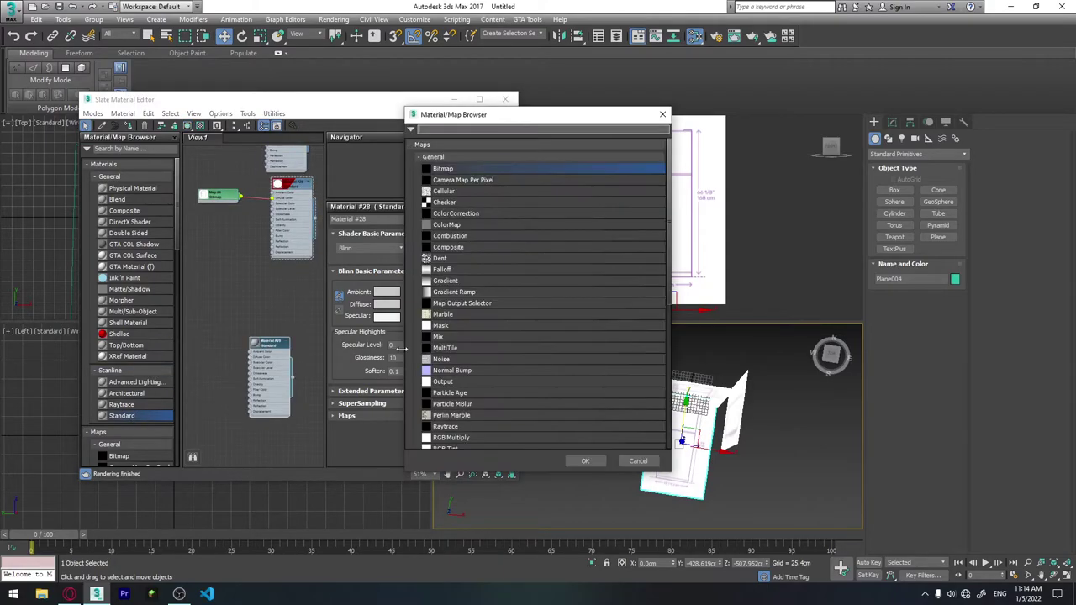
pyautogui.doubleClick(443, 169)
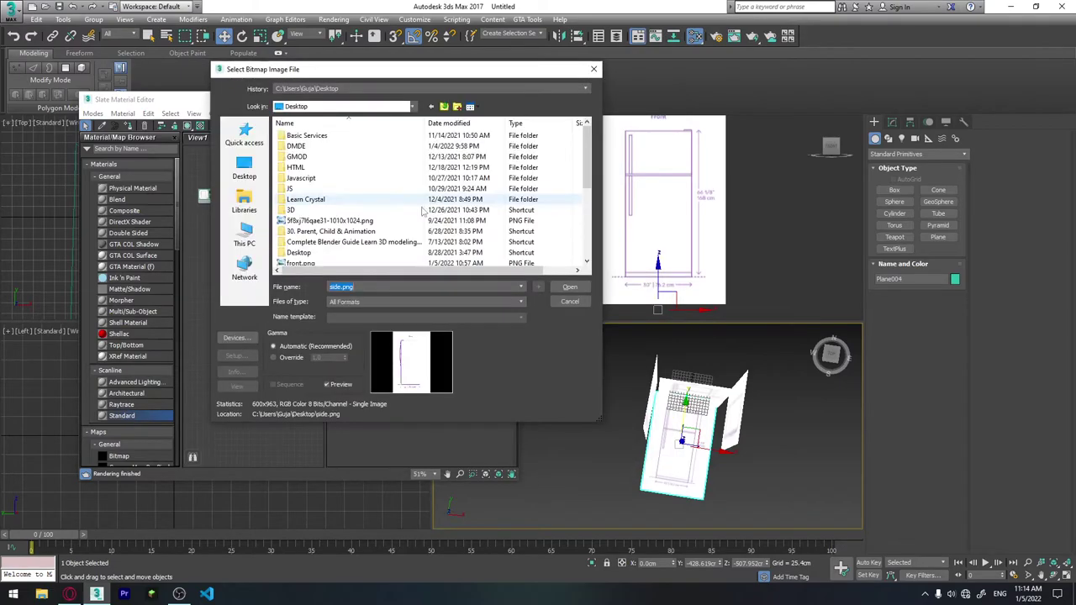
pyautogui.scroll(-5, 363, 206)
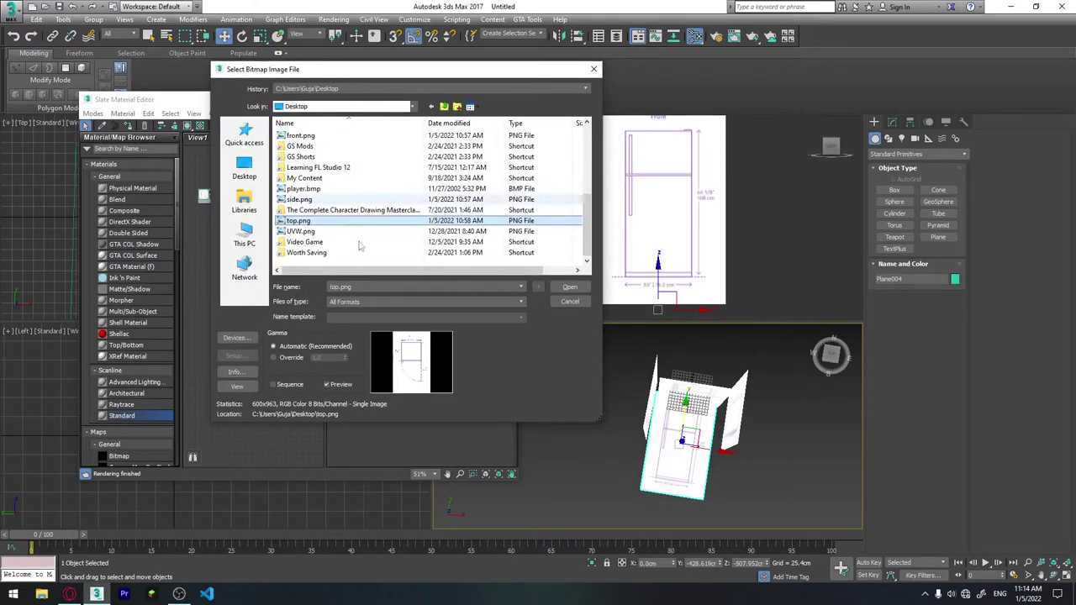
pyautogui.click(361, 200)
pyautogui.click(570, 287)
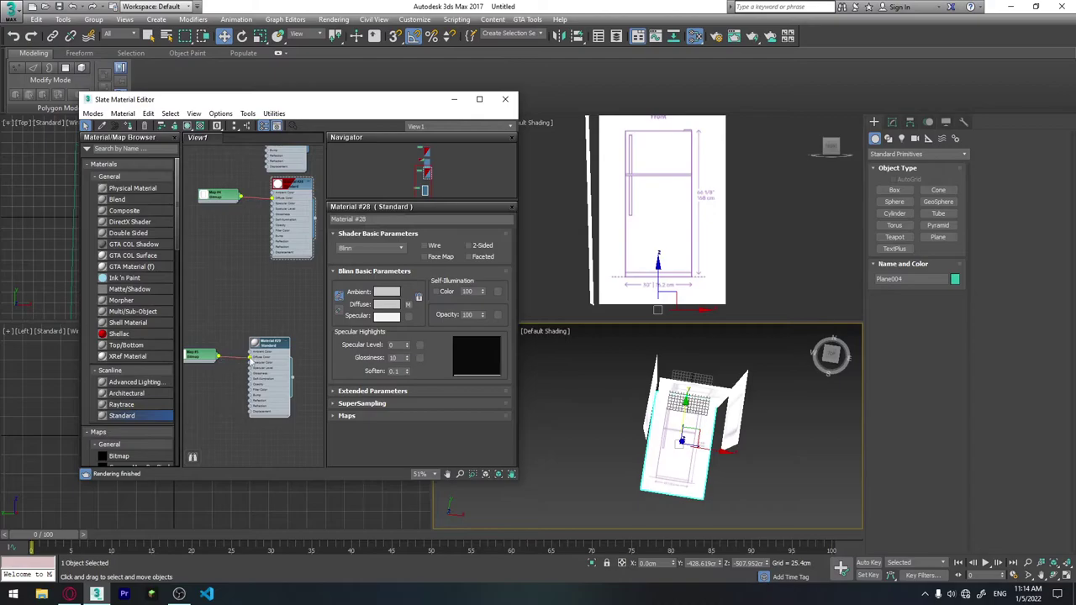
# Set Material #29's self-illumination to 100 and apply it to the flat plane with the map shown.
pyautogui.doubleClick(266, 362)
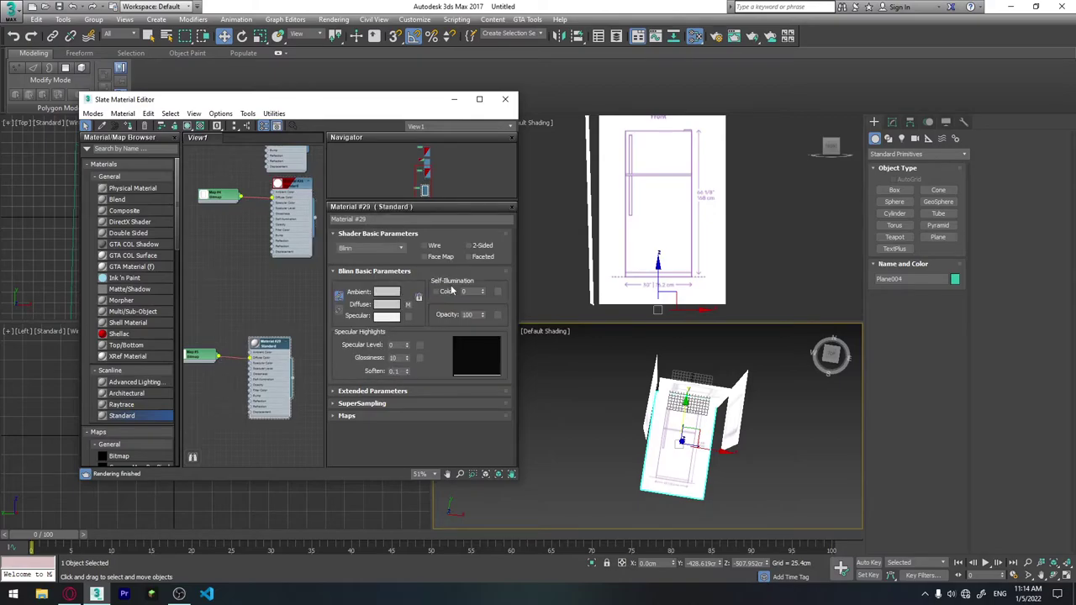
pyautogui.moveTo(482, 293); pyautogui.dragTo(488, 203)
pyautogui.click(675, 480)
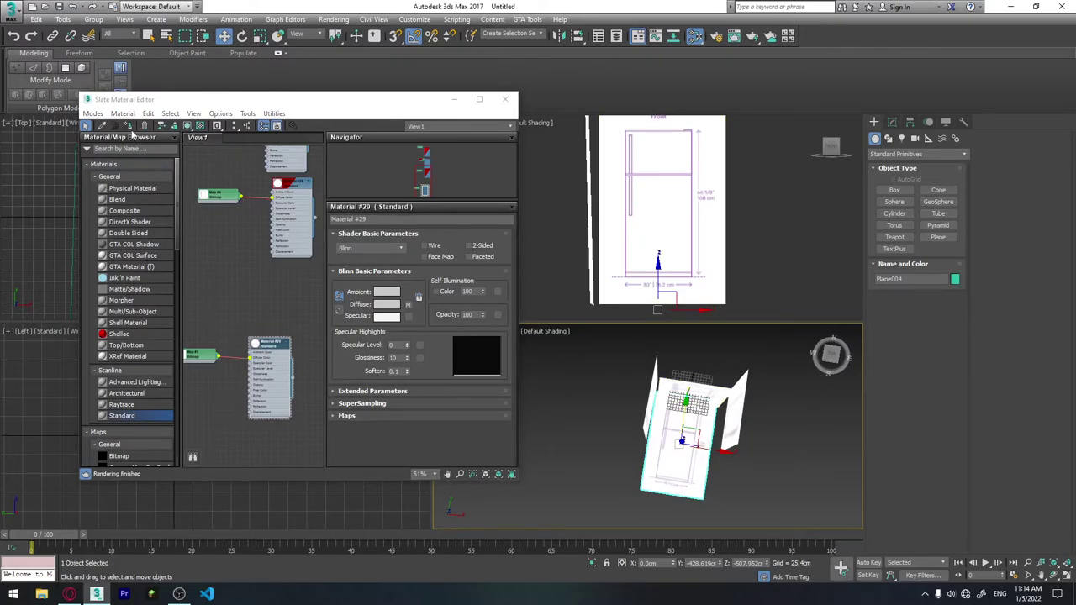
pyautogui.click(129, 127)
pyautogui.click(188, 129)
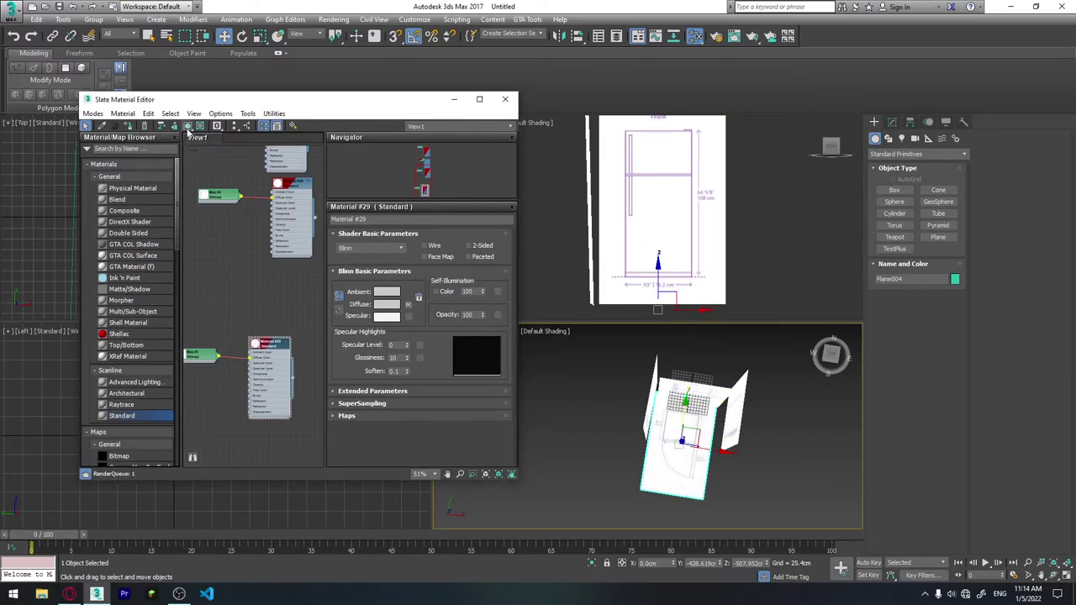
pyautogui.scroll(3, 540, 404)
# Zero the X and Y positions of the front and left blueprint planes.
pyautogui.moveTo(639, 421)
pyautogui.keyDown('alt'); pyautogui.mouseDown(button='middle')
pyautogui.moveTo(698, 437)
pyautogui.moveTo(690, 370)
pyautogui.mouseUp(button='middle'); pyautogui.keyUp('alt')
pyautogui.click(689, 368)
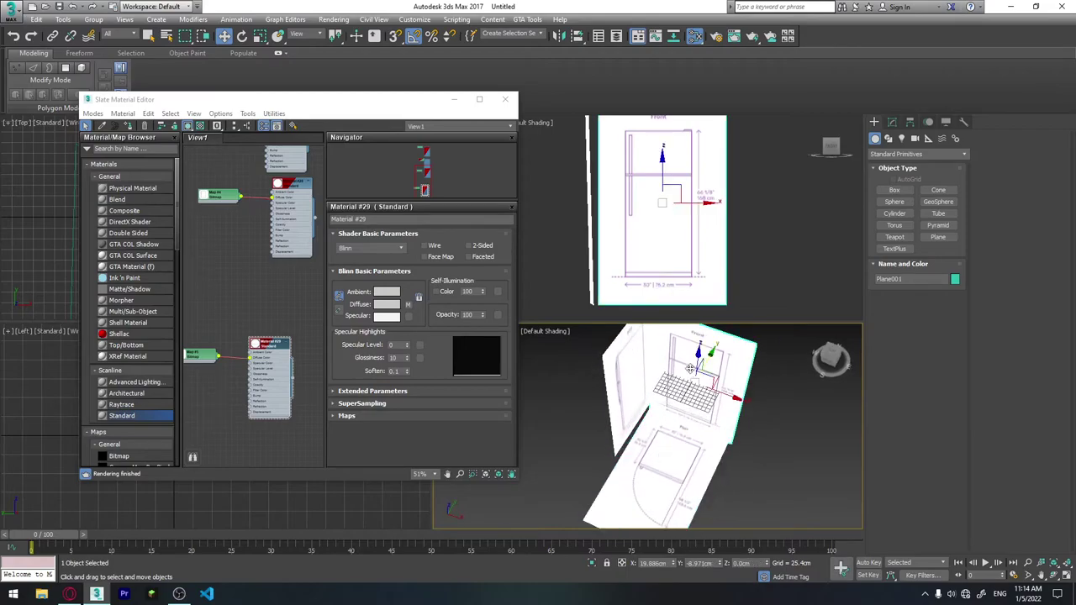
pyautogui.rightClick(677, 563)
pyautogui.rightClick(722, 564)
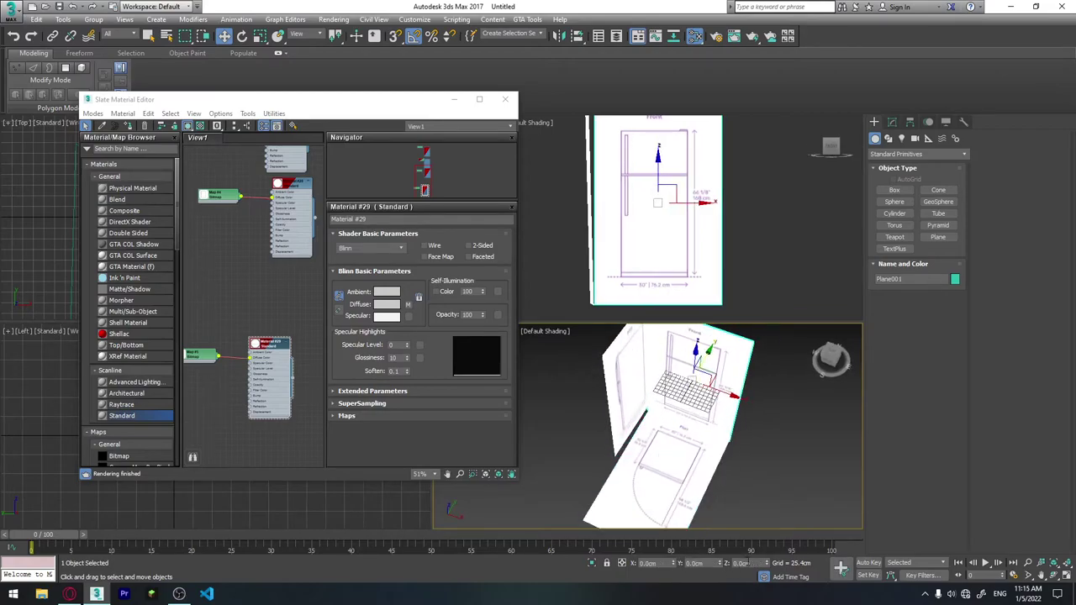
pyautogui.moveTo(709, 457)
pyautogui.keyDown('alt'); pyautogui.mouseDown(button='middle')
pyautogui.moveTo(603, 453)
pyautogui.moveTo(589, 404)
pyautogui.mouseUp(button='middle'); pyautogui.keyUp('alt')
pyautogui.click(576, 404)
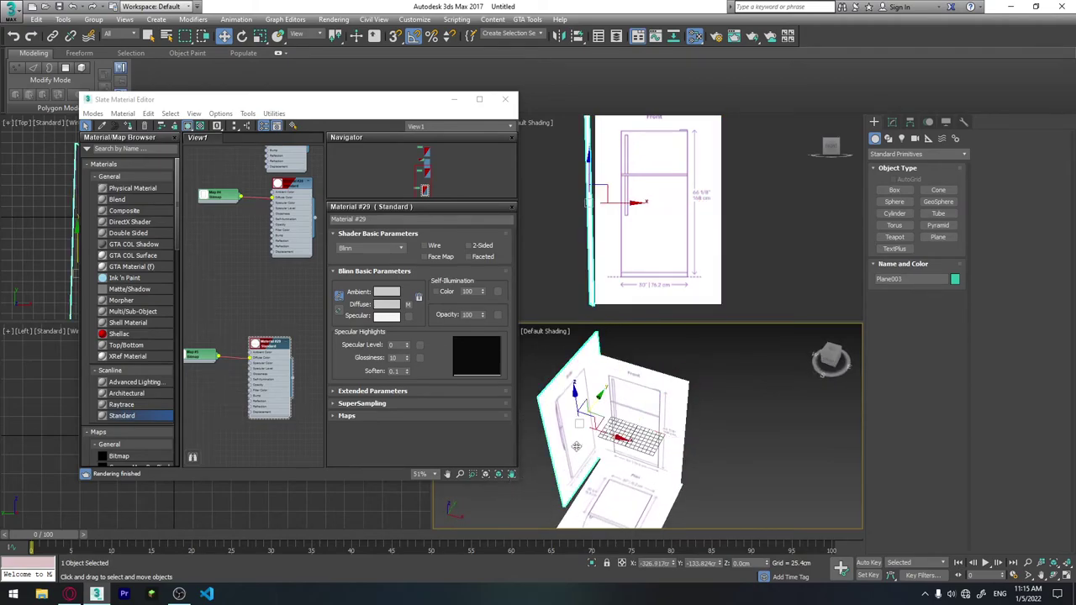
pyautogui.moveTo(635, 491); pyautogui.dragTo(677, 455, button='middle')
pyautogui.rightClick(678, 563)
pyautogui.rightClick(721, 567)
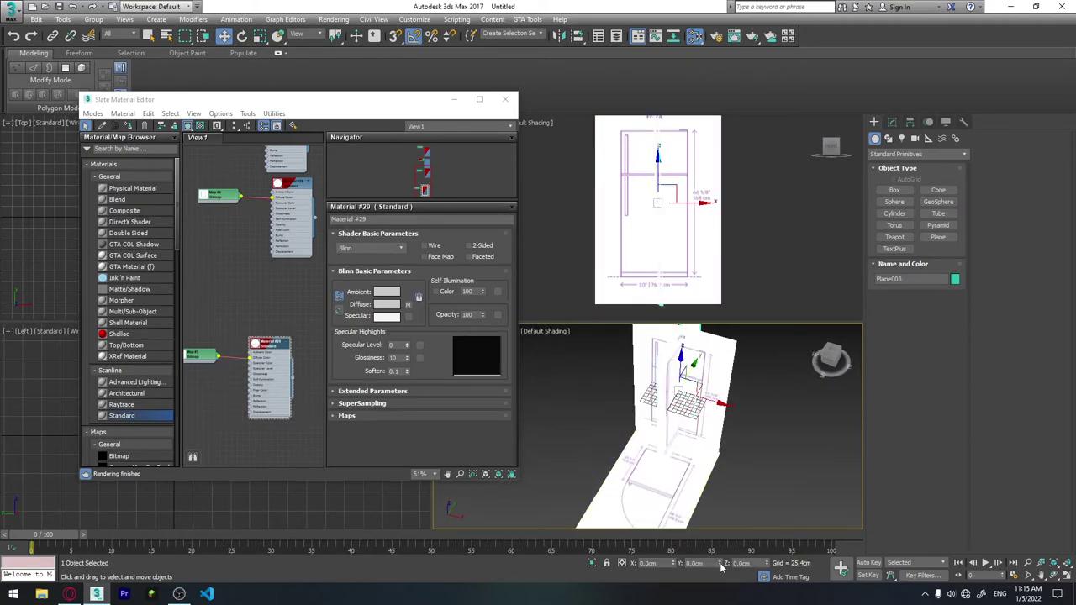
# Move the left side plane to X -300 cm and the other side plane to X 300 cm.
pyautogui.moveTo(732, 436)
pyautogui.keyDown('alt'); pyautogui.mouseDown(button='middle')
pyautogui.moveTo(755, 483)
pyautogui.moveTo(755, 439)
pyautogui.moveTo(755, 461)
pyautogui.mouseUp(button='middle'); pyautogui.keyUp('alt')
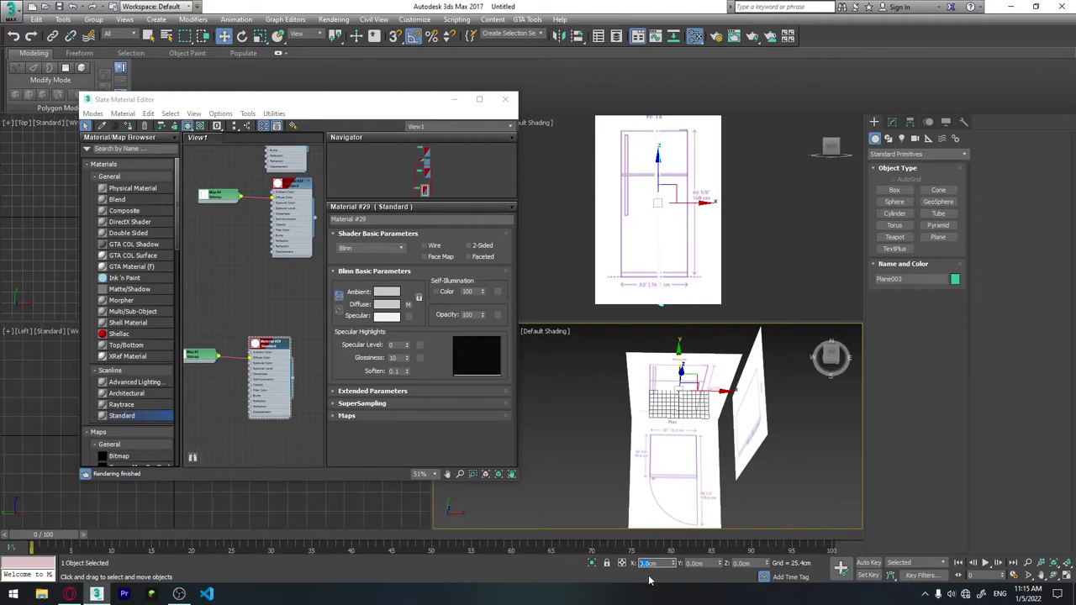
pyautogui.write('-600')
pyautogui.press('Return')
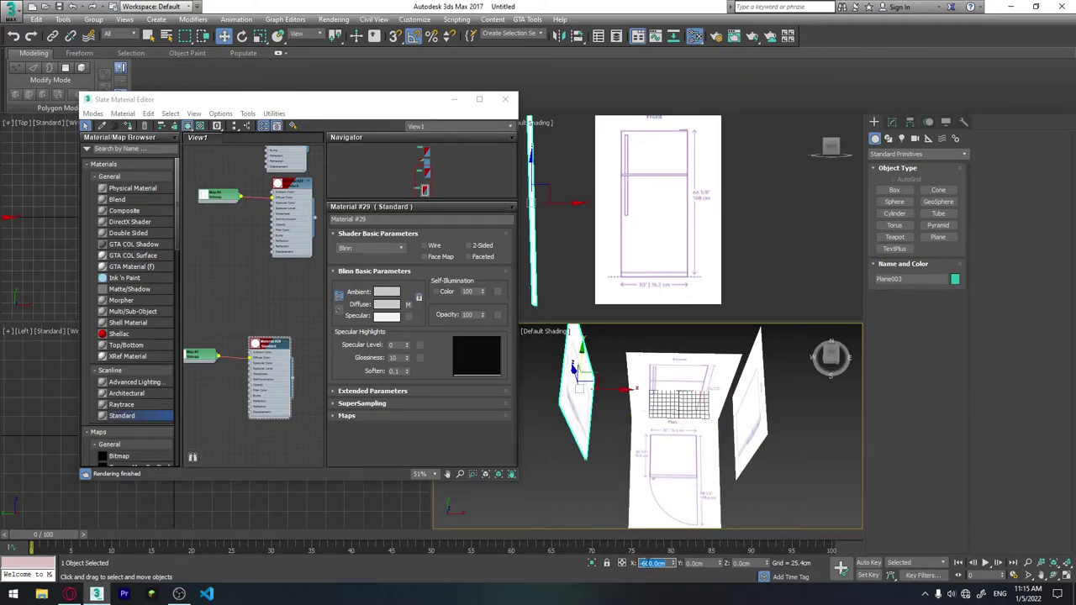
pyautogui.write('-300')
pyautogui.press('Return')
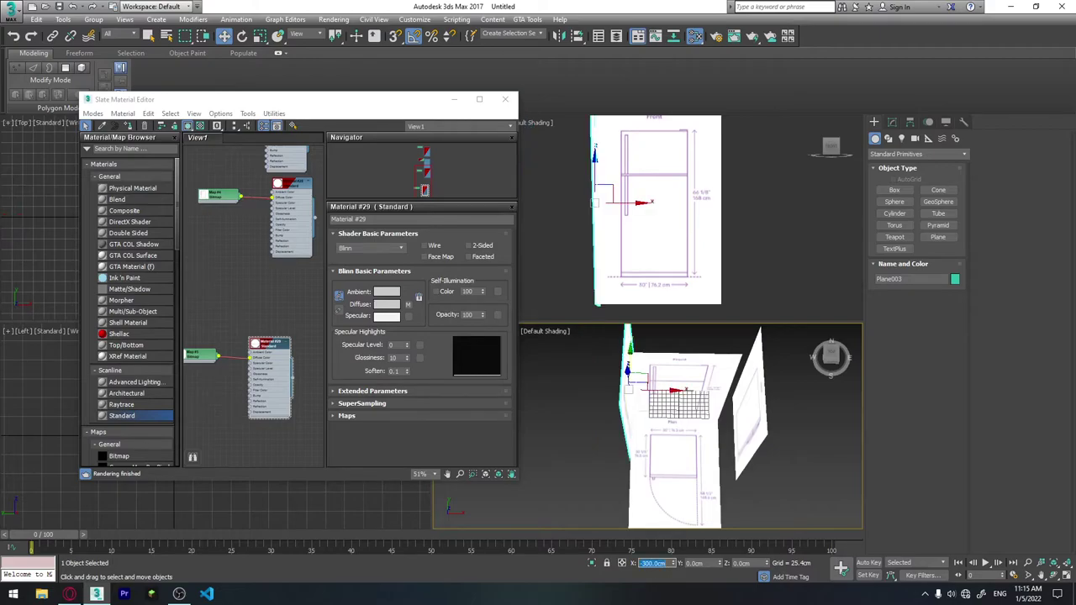
pyautogui.moveTo(723, 437); pyautogui.dragTo(694, 434, button='middle')
pyautogui.click(716, 416)
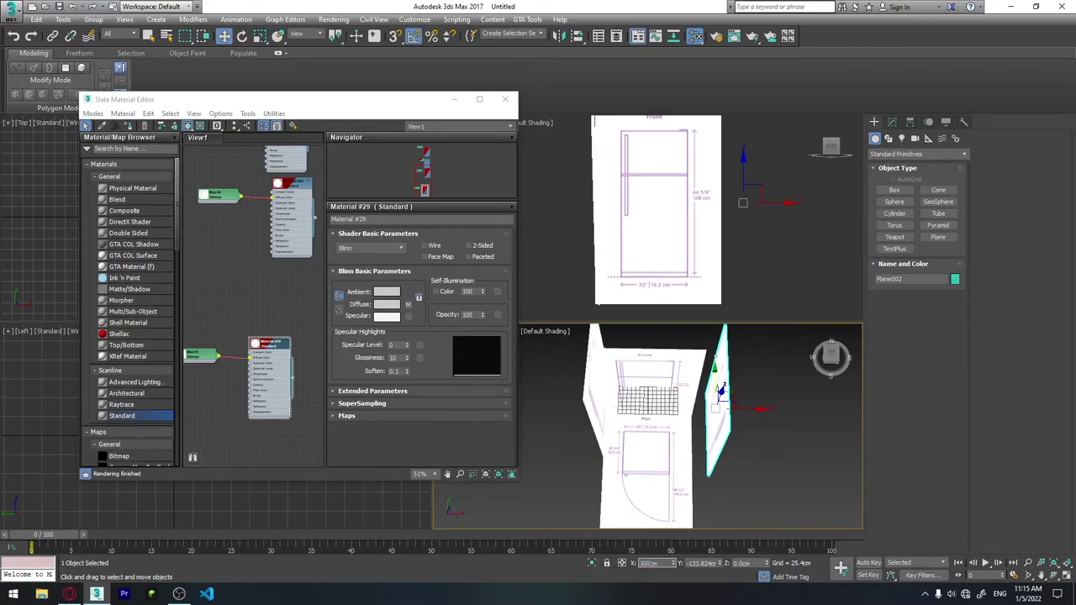
pyautogui.press('Return')
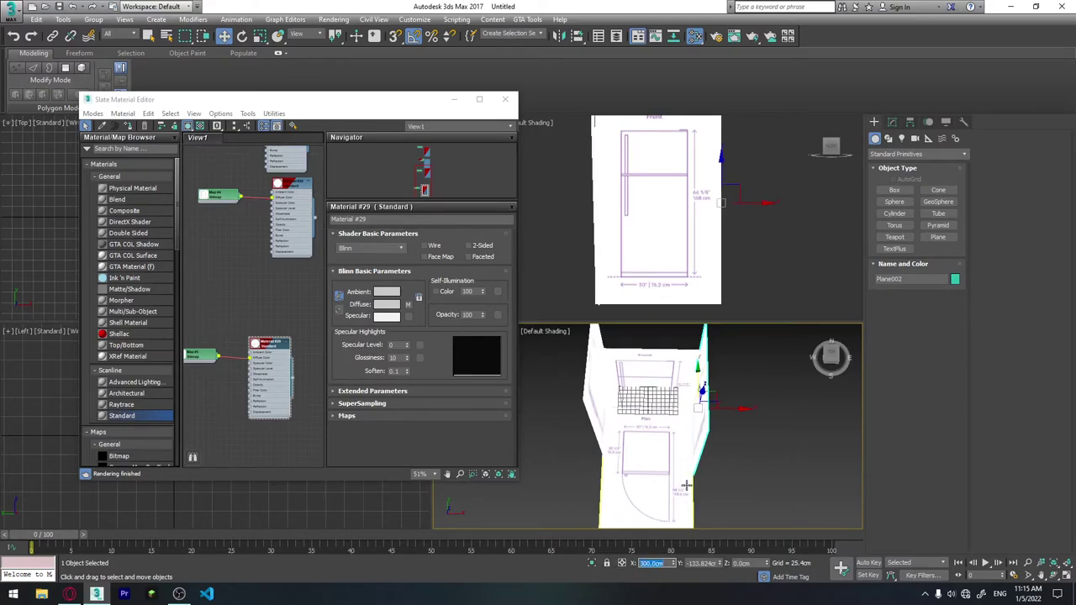
pyautogui.click(687, 485)
# Close the material editor and switch the Top view to Default Shading.
pyautogui.press('m')
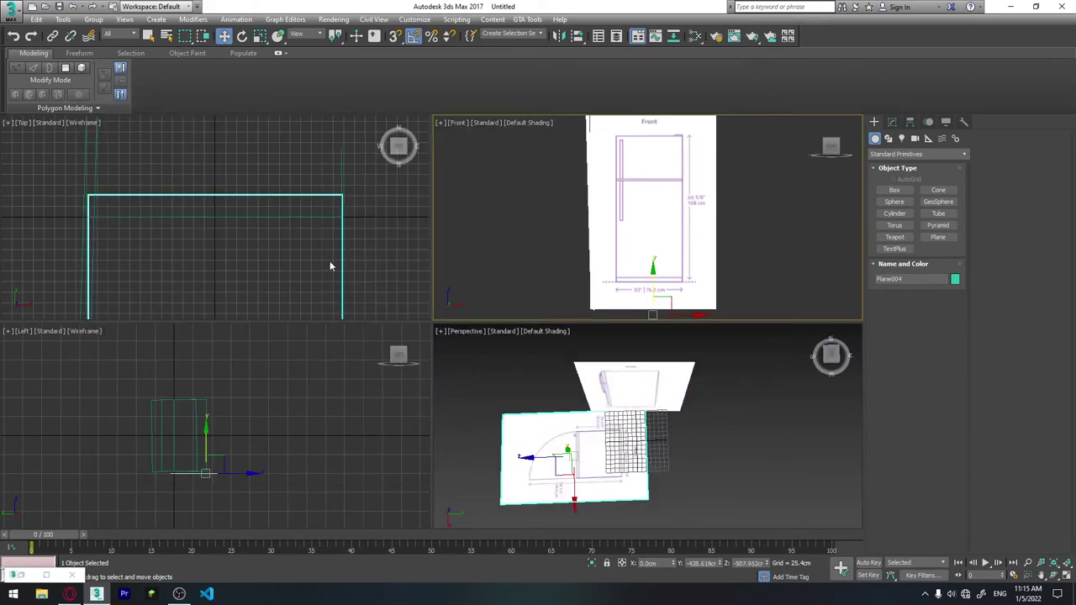
pyautogui.scroll(-2, 329, 267)
pyautogui.scroll(-3, 326, 207)
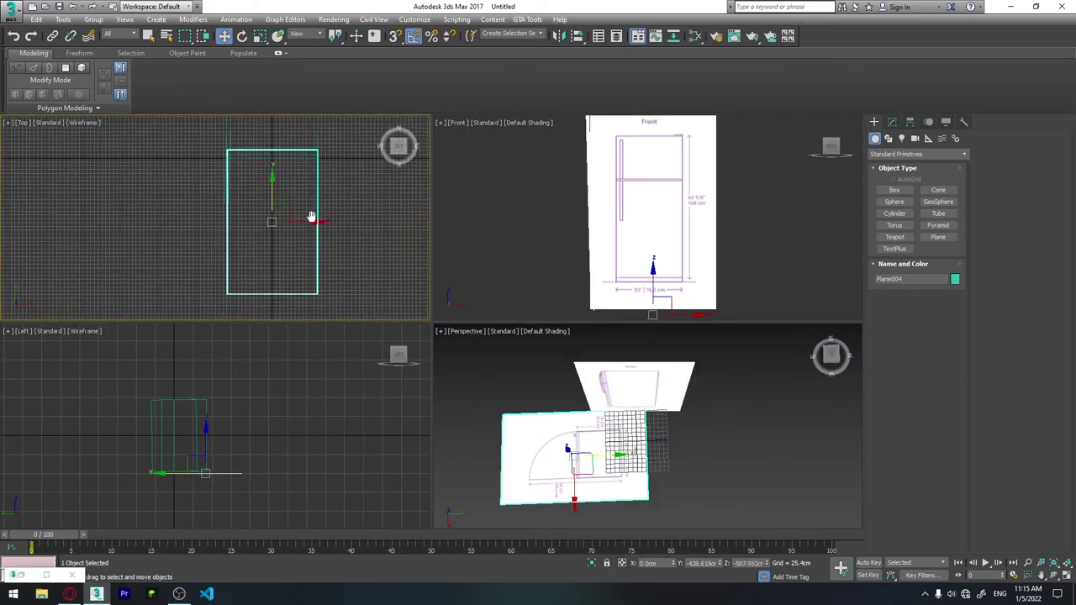
pyautogui.click(84, 128)
pyautogui.click(126, 132)
pyautogui.moveTo(260, 233)
pyautogui.mouseDown(button='middle')
pyautogui.moveTo(248, 233)
pyautogui.moveTo(288, 265)
pyautogui.mouseUp(button='middle')
pyautogui.scroll(3, 257, 235)
pyautogui.scroll(-1, 269, 233)
pyautogui.scroll(3, 277, 232)
pyautogui.scroll(1, 300, 209)
pyautogui.scroll(-1, 272, 218)
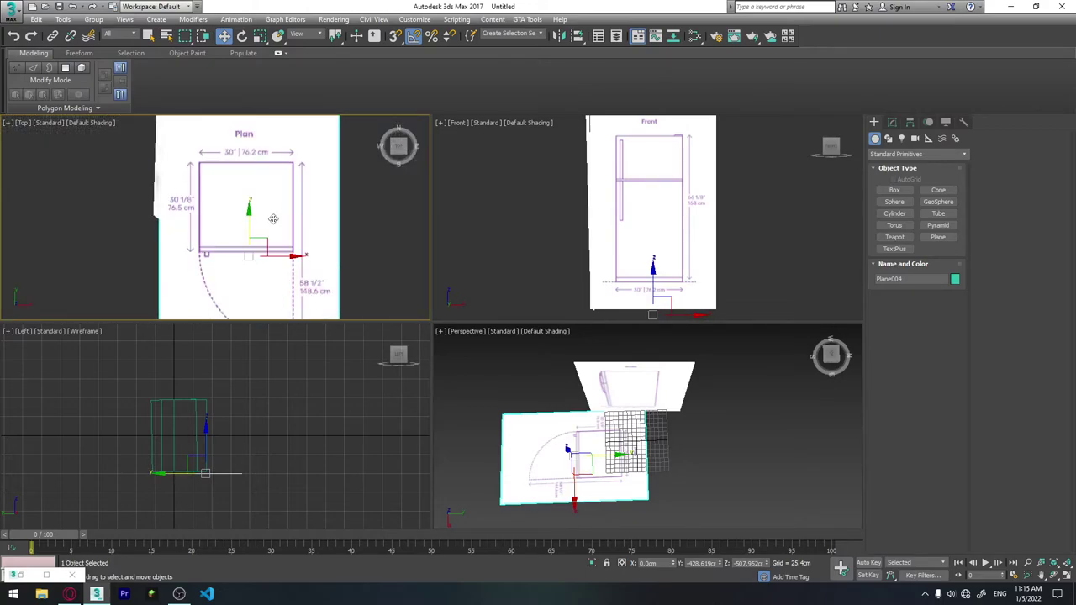
pyautogui.scroll(-1, 266, 252)
pyautogui.scroll(2, 235, 454)
pyautogui.scroll(2, 188, 433)
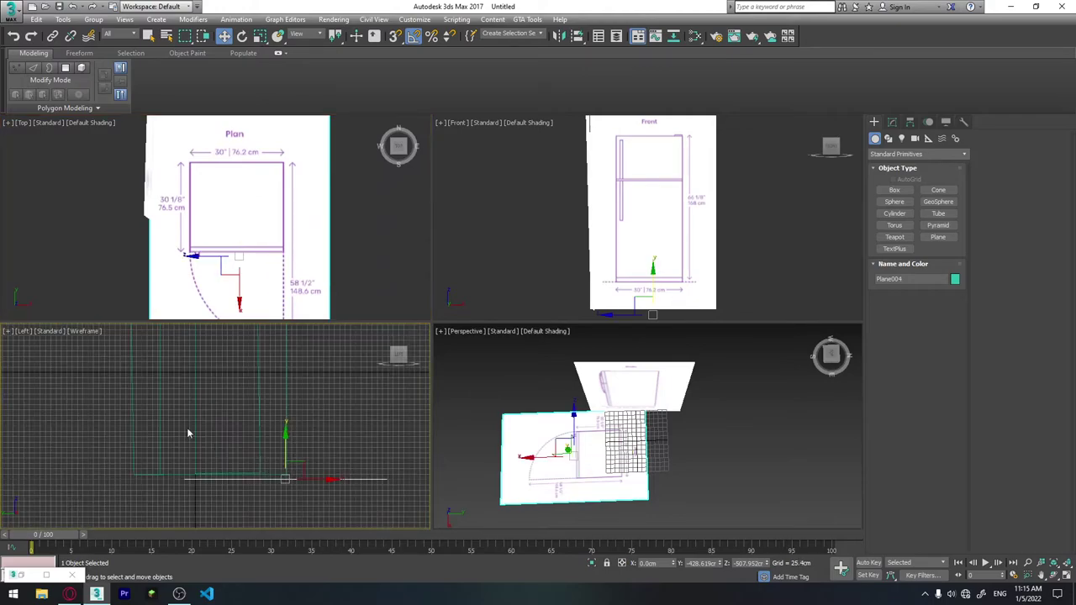
# Shade the Left view with Default Shading, zoom to fit the side blueprint, and pick Box.
pyautogui.click(84, 332)
pyautogui.click(105, 344)
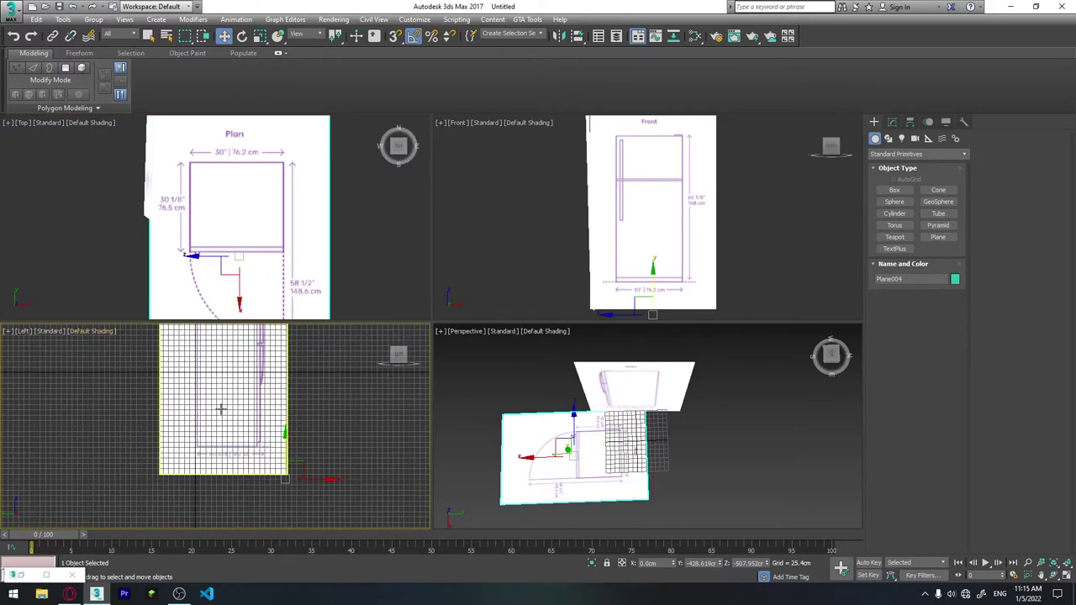
pyautogui.moveTo(245, 412)
pyautogui.mouseDown(button='middle')
pyautogui.moveTo(247, 452)
pyautogui.moveTo(299, 455)
pyautogui.mouseUp(button='middle')
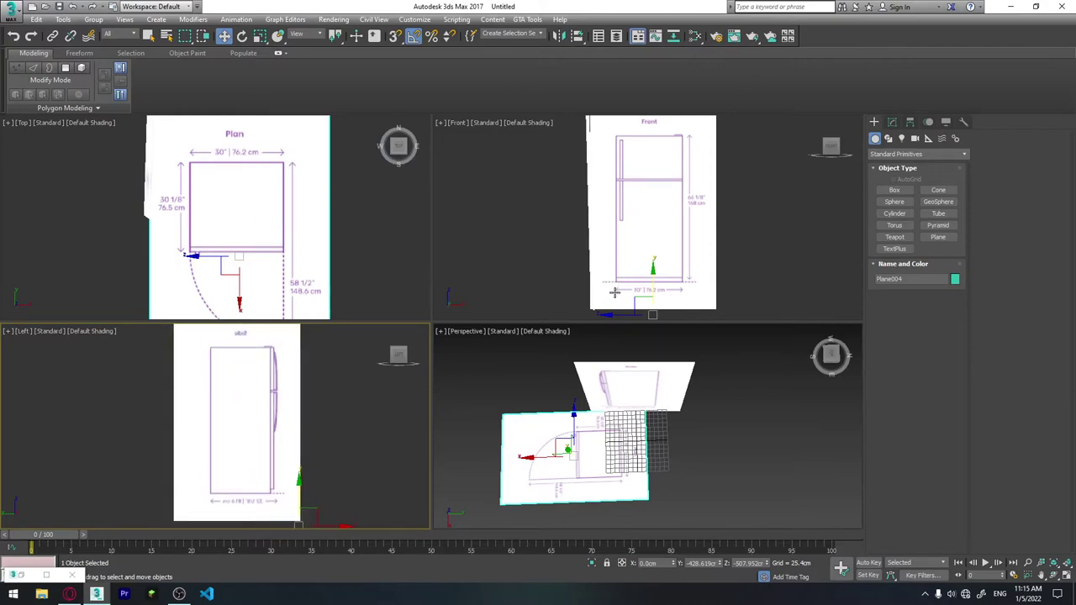
pyautogui.press('z')
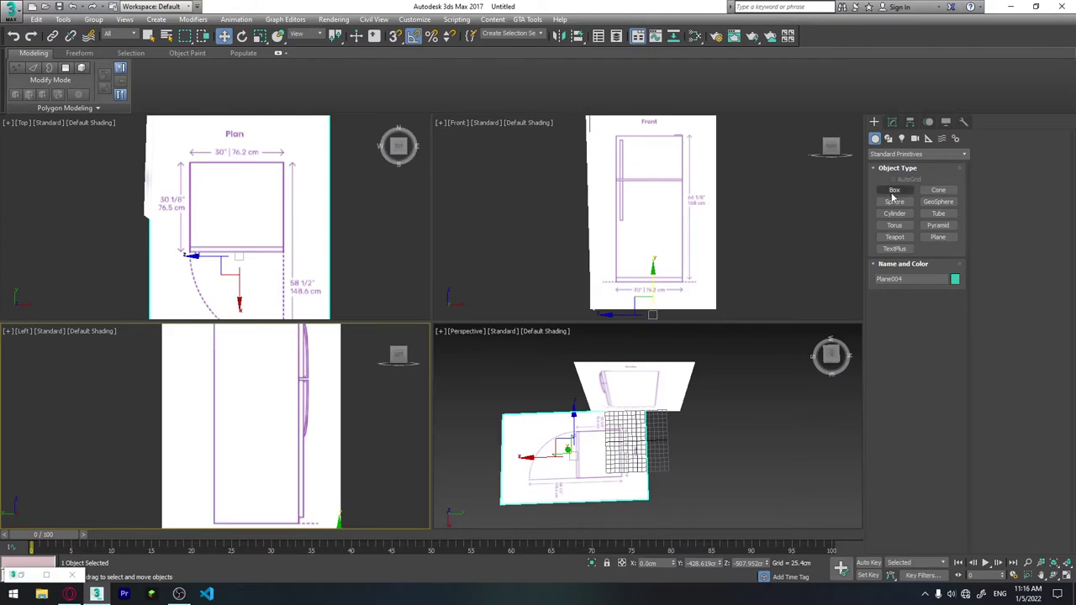
pyautogui.click(893, 191)
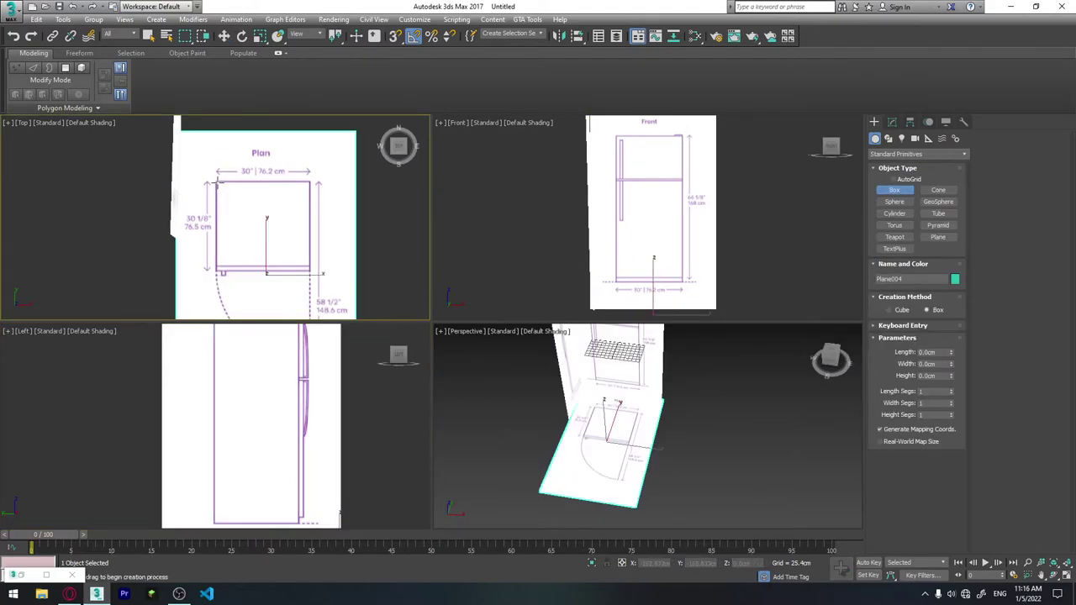
# Draw a 287.744 × 315.955 × 370.495 cm box over the fridge plan footprint.
pyautogui.moveTo(216, 181); pyautogui.dragTo(309, 266)
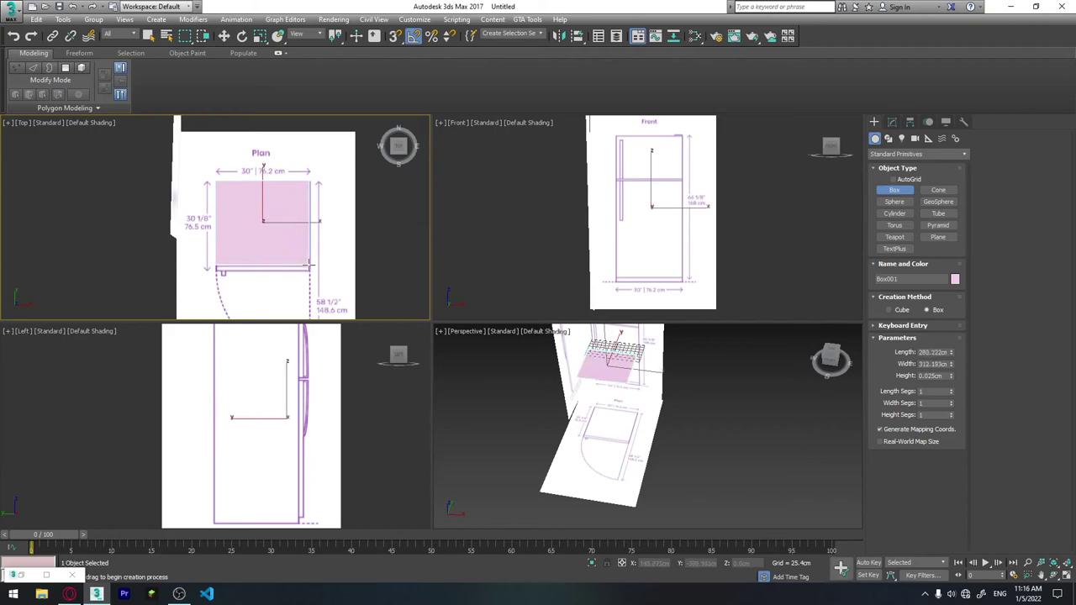
pyautogui.keyDown('alt'); pyautogui.moveTo(310, 266); pyautogui.dragTo(277, 219, button='middle'); pyautogui.keyUp('alt')
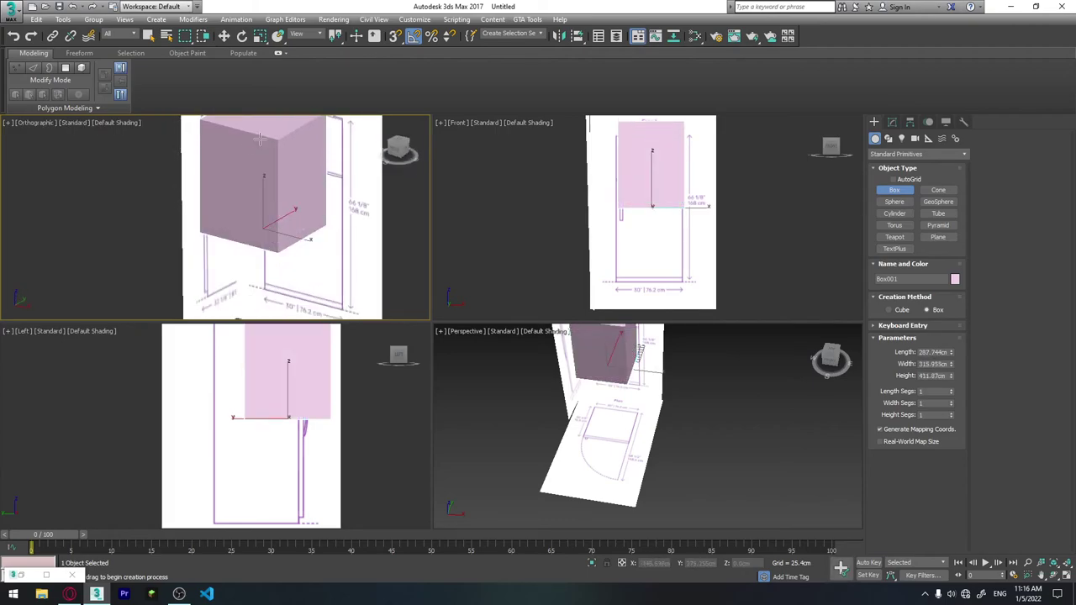
pyautogui.click(268, 156)
# Orbit the Perspective view around Box001 and turn on Edged Faces, with Move active.
pyautogui.keyDown('alt'); pyautogui.moveTo(606, 404); pyautogui.dragTo(675, 456, button='middle'); pyautogui.keyUp('alt')
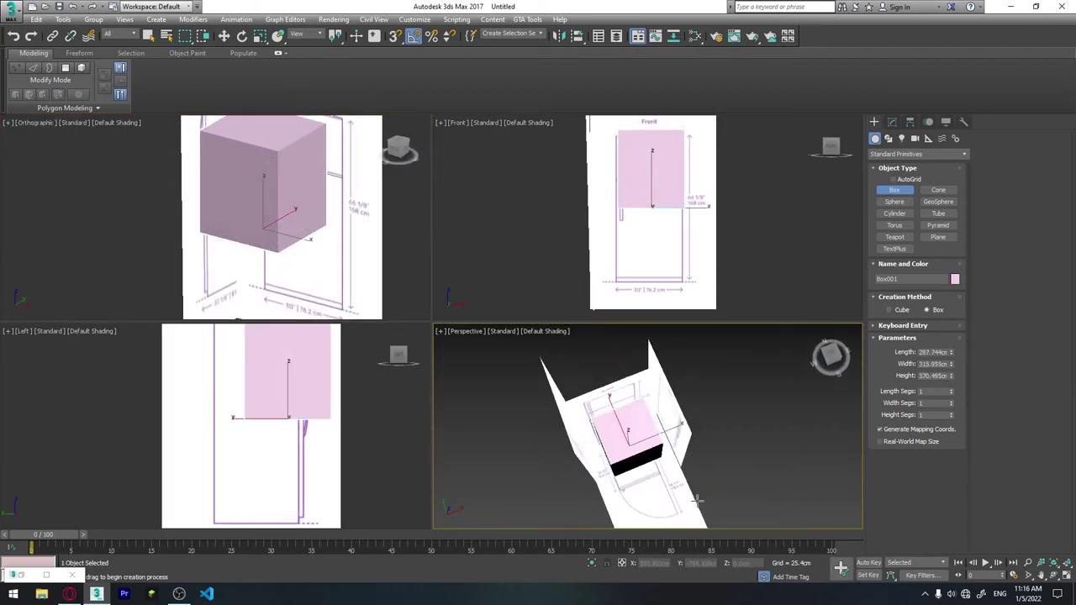
pyautogui.scroll(2, 798, 238)
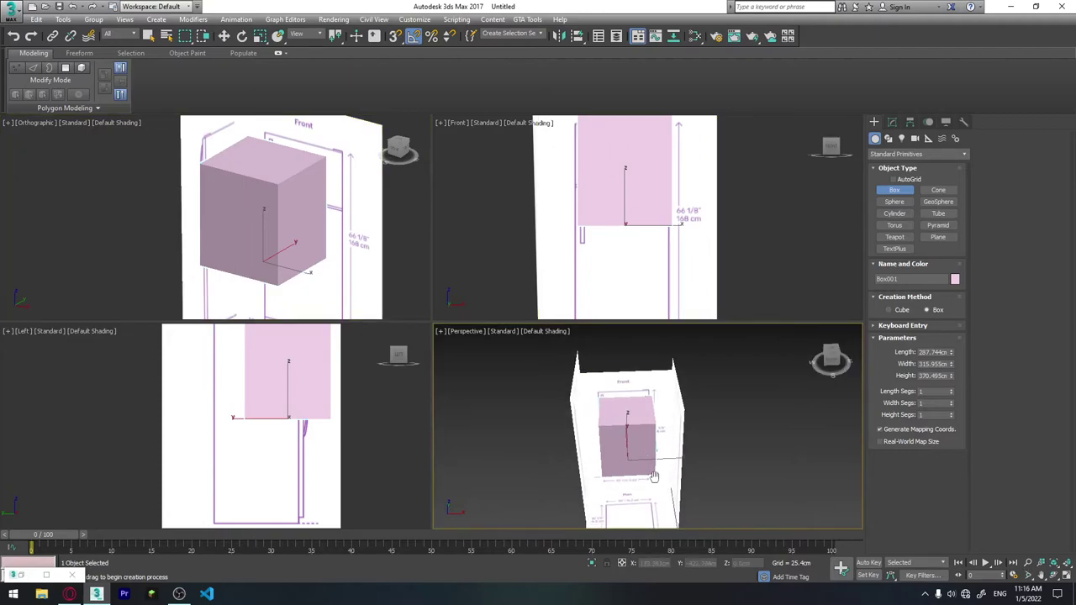
pyautogui.press('w')
pyautogui.press('F4')
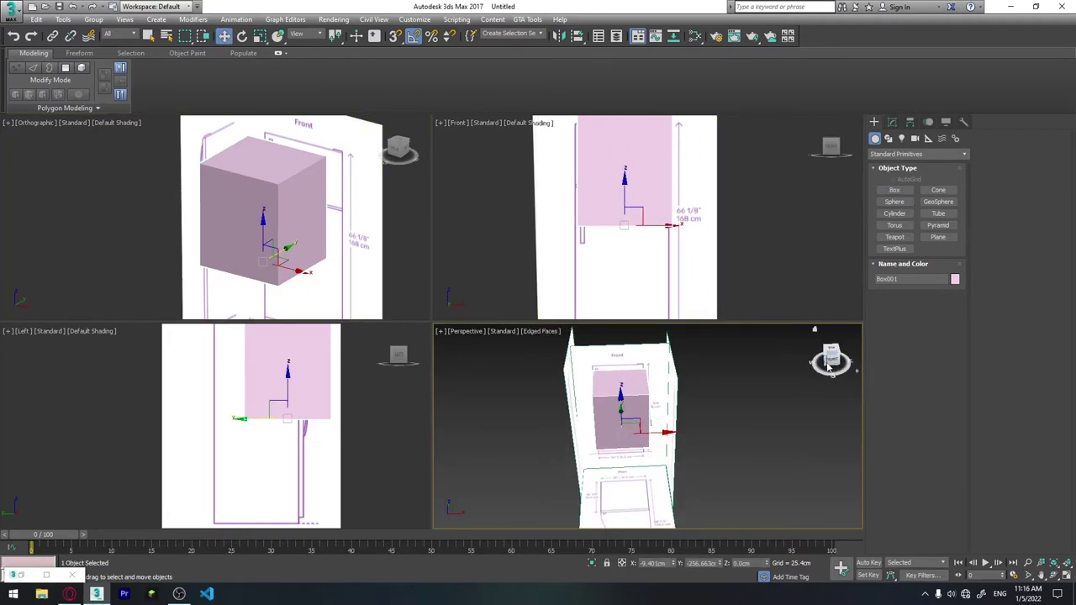
# In a maximized Left view, shift the box and blueprints so the box base meets the fridge bottom.
pyautogui.hotkey('alt', 'w')
pyautogui.moveTo(749, 413)
pyautogui.keyDown('alt'); pyautogui.mouseDown(button='middle')
pyautogui.moveTo(601, 426)
pyautogui.moveTo(597, 334)
pyautogui.moveTo(533, 334)
pyautogui.moveTo(653, 347)
pyautogui.moveTo(634, 387)
pyautogui.mouseUp(button='middle'); pyautogui.keyUp('alt')
pyautogui.press('l')
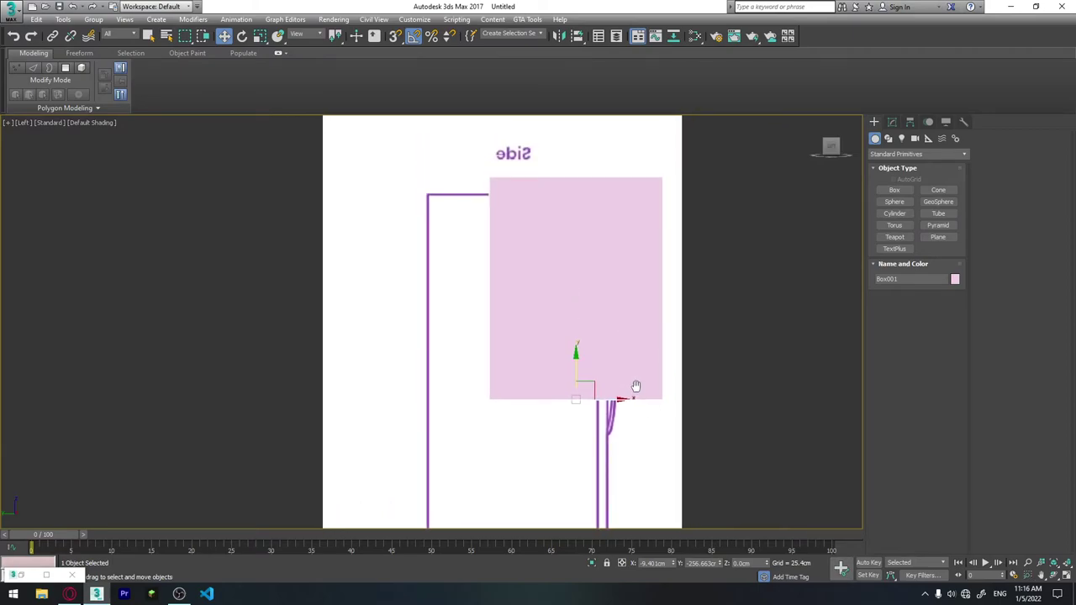
pyautogui.moveTo(612, 403); pyautogui.dragTo(551, 403)
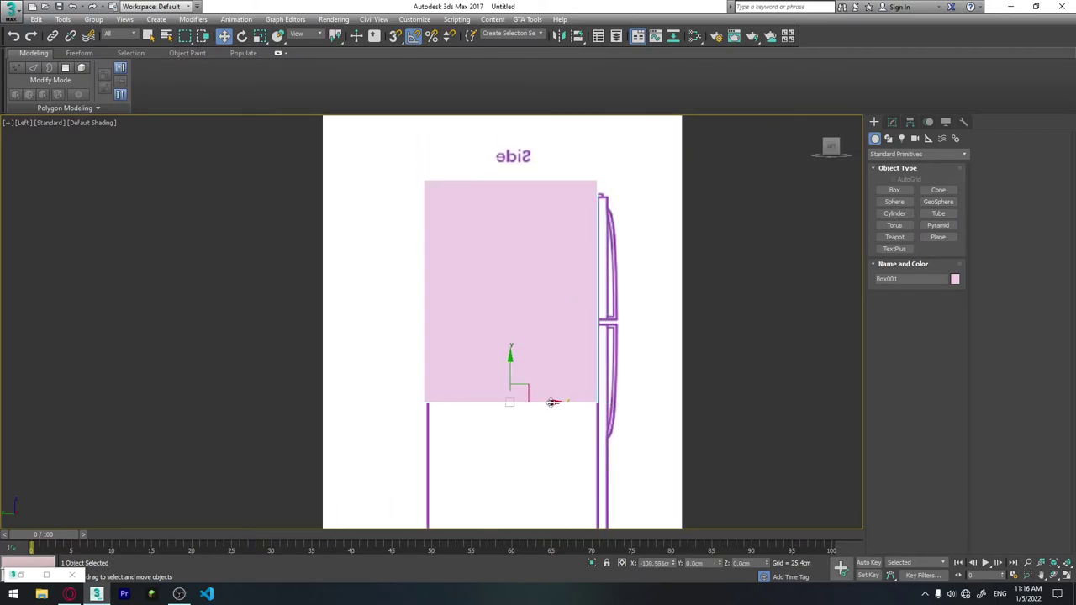
pyautogui.scroll(-4, 591, 429)
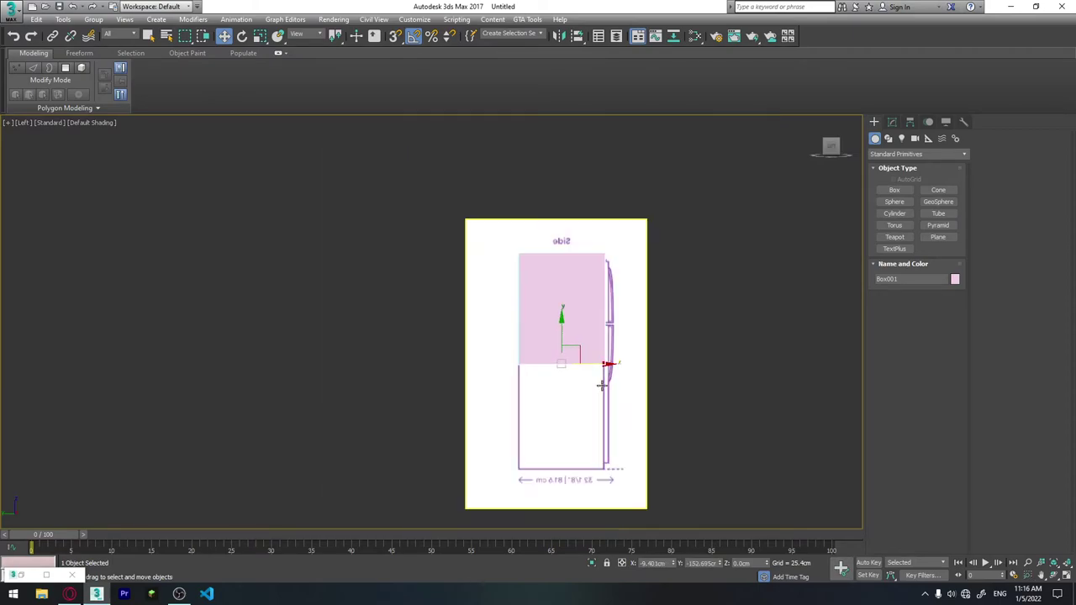
pyautogui.moveTo(605, 378); pyautogui.dragTo(572, 351, button='middle')
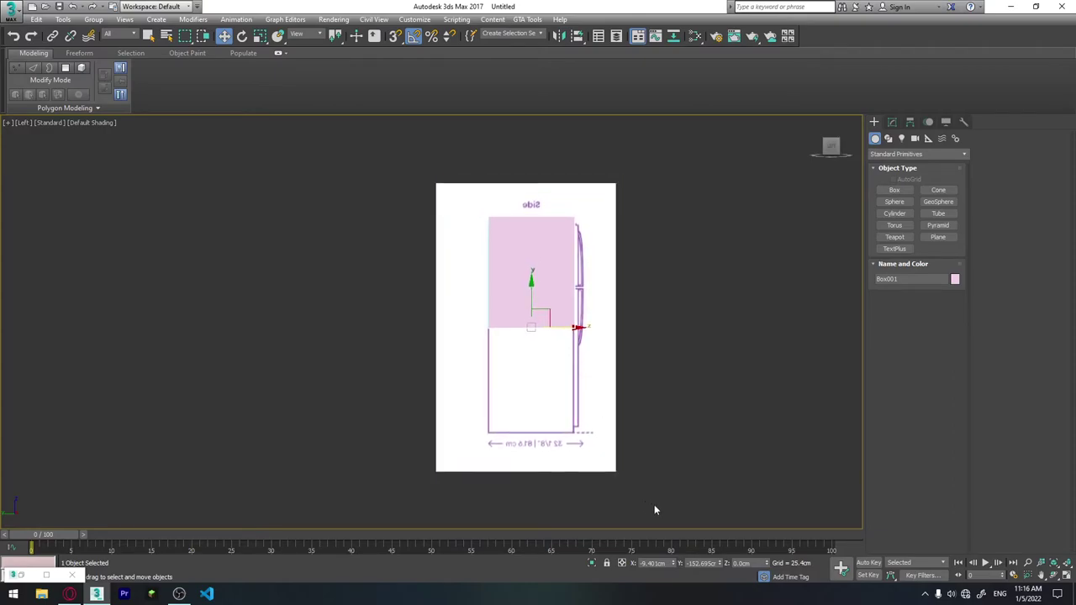
pyautogui.moveTo(656, 509); pyautogui.dragTo(446, 427)
pyautogui.moveTo(544, 352); pyautogui.dragTo(535, 252)
# Return to a perspective view, deselect everything, and select the side blueprint Plane003.
pyautogui.hotkey('shift', 'z')
pyautogui.moveTo(619, 365); pyautogui.dragTo(584, 423, button='middle')
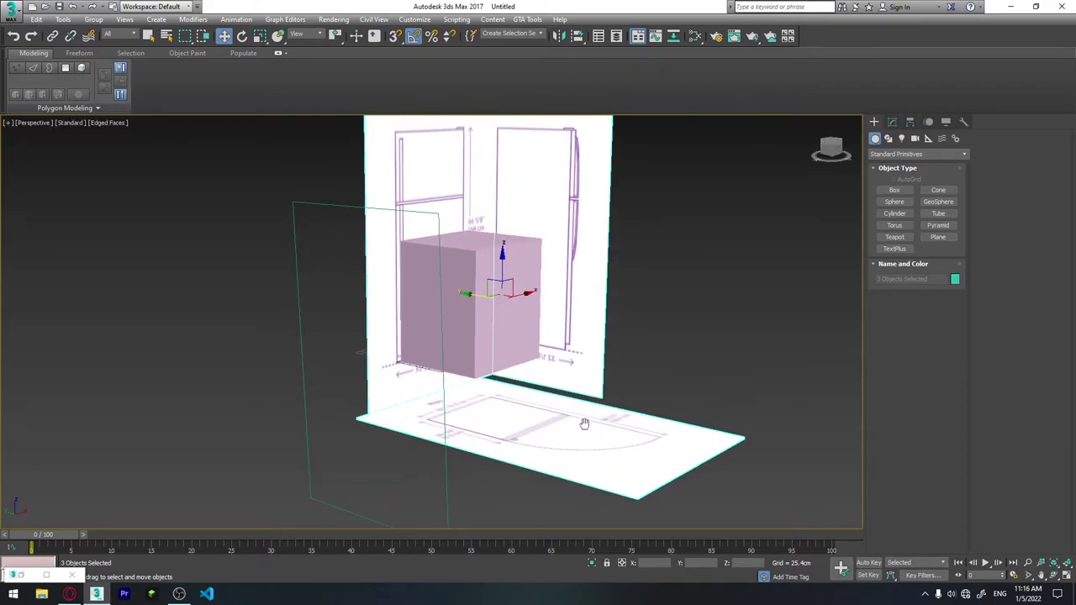
pyautogui.click(403, 467)
pyautogui.moveTo(403, 468)
pyautogui.keyDown('alt'); pyautogui.mouseDown(button='middle')
pyautogui.moveTo(616, 428)
pyautogui.moveTo(629, 445)
pyautogui.mouseUp(button='middle'); pyautogui.keyUp('alt')
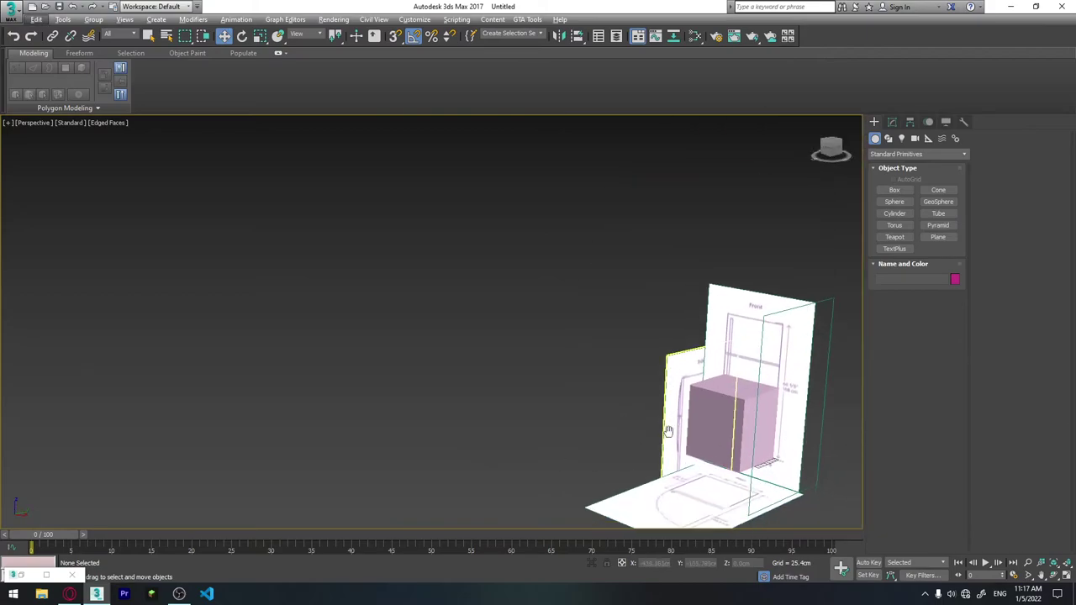
pyautogui.click(629, 445)
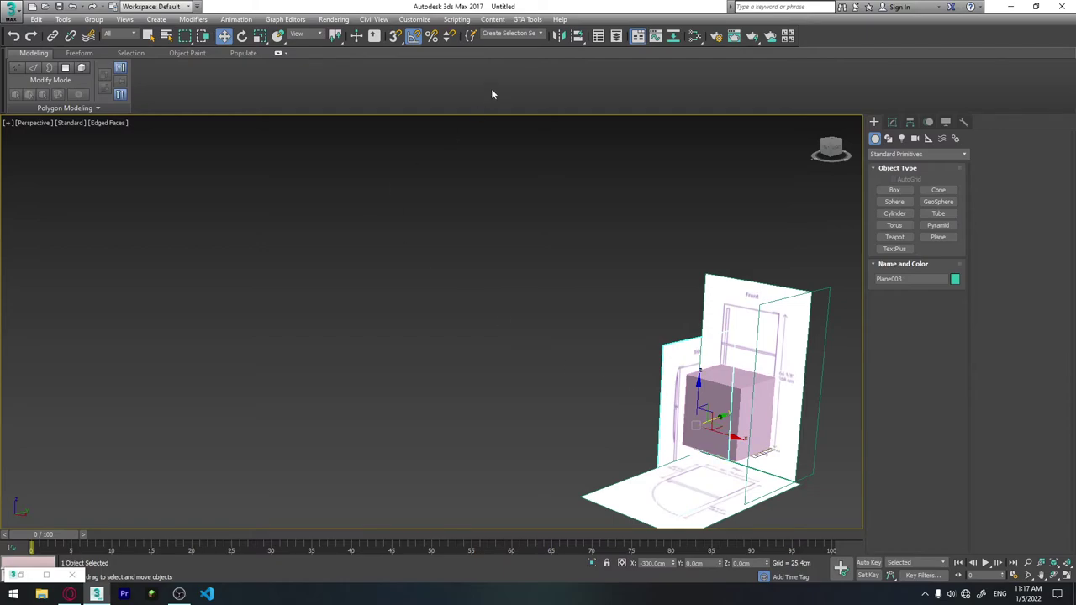
# In the Right view, nudge Plane003 up, tilt it slightly and slide it left to match the box.
pyautogui.click(34, 123)
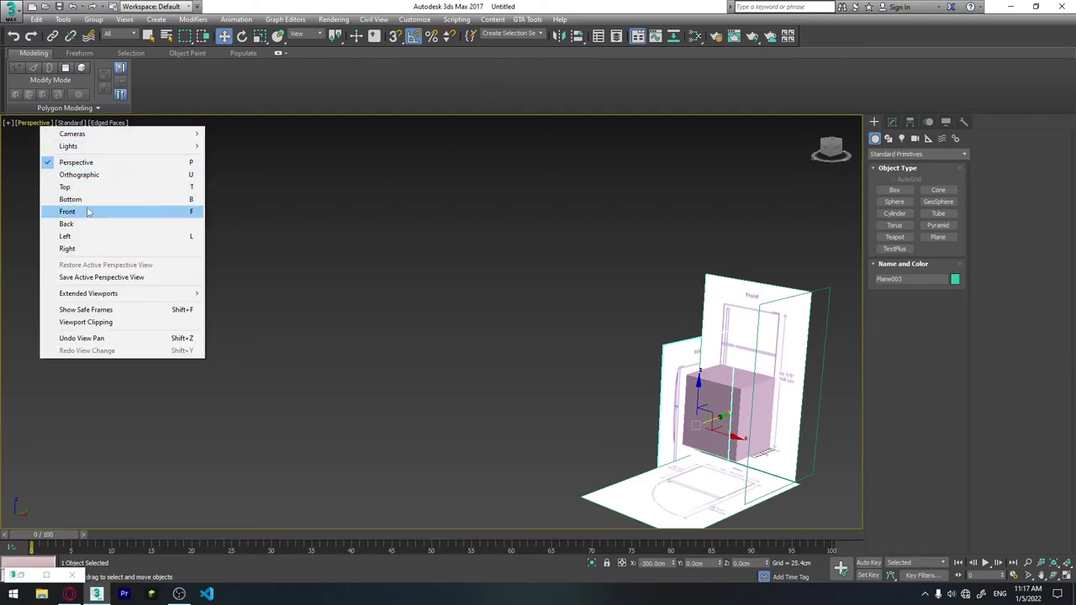
pyautogui.click(84, 249)
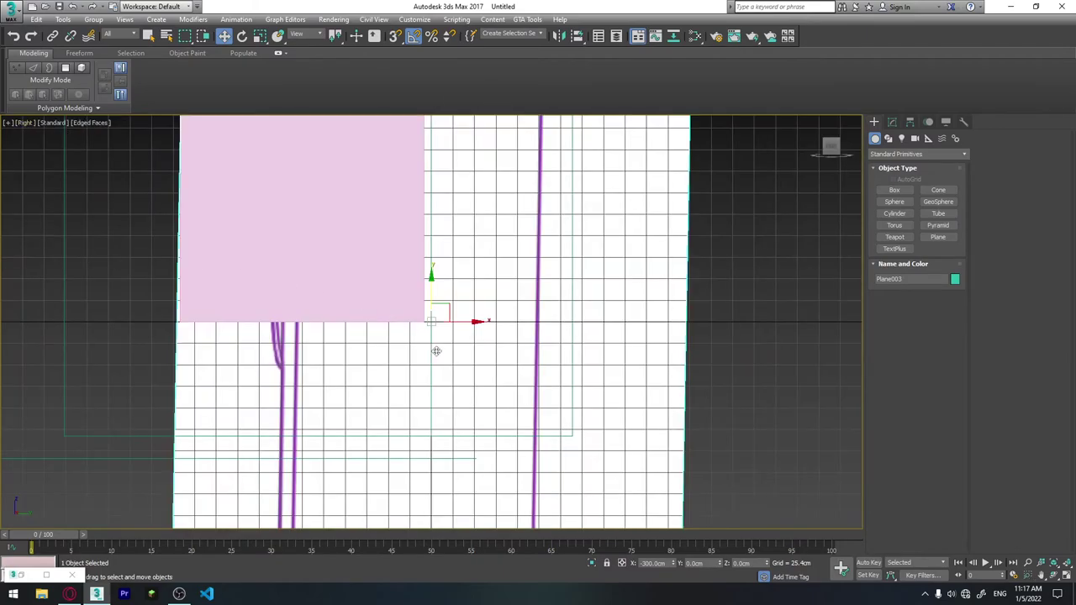
pyautogui.moveTo(435, 351)
pyautogui.mouseDown(button='middle')
pyautogui.moveTo(483, 334)
pyautogui.moveTo(468, 332)
pyautogui.moveTo(465, 204)
pyautogui.mouseUp(button='middle')
pyautogui.scroll(-5, 488, 334)
pyautogui.moveTo(465, 204); pyautogui.dragTo(464, 193)
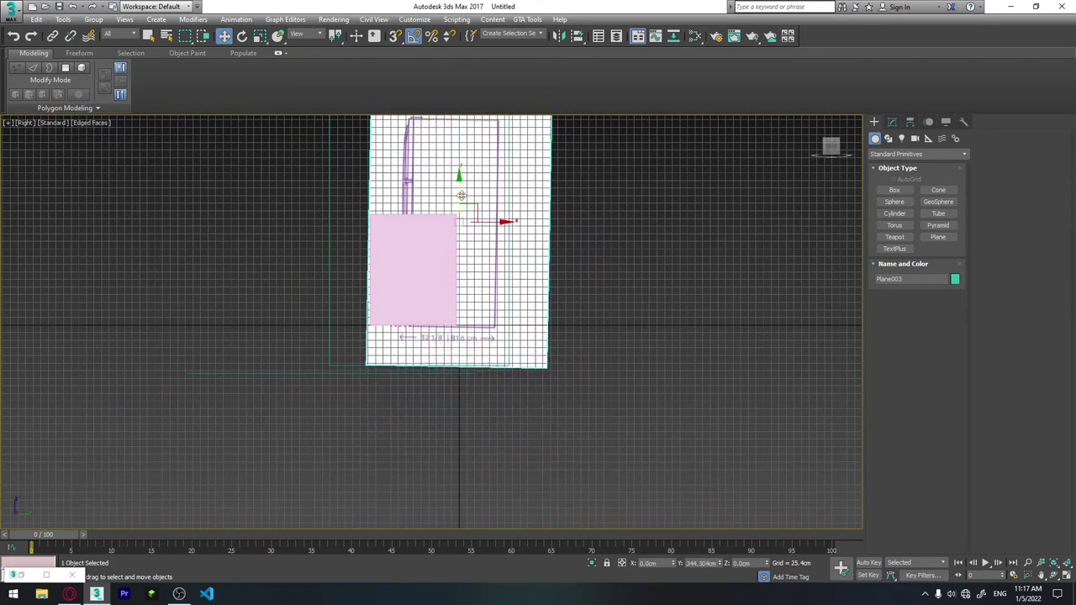
pyautogui.moveTo(476, 229); pyautogui.dragTo(461, 290, button='middle')
pyautogui.press('e')
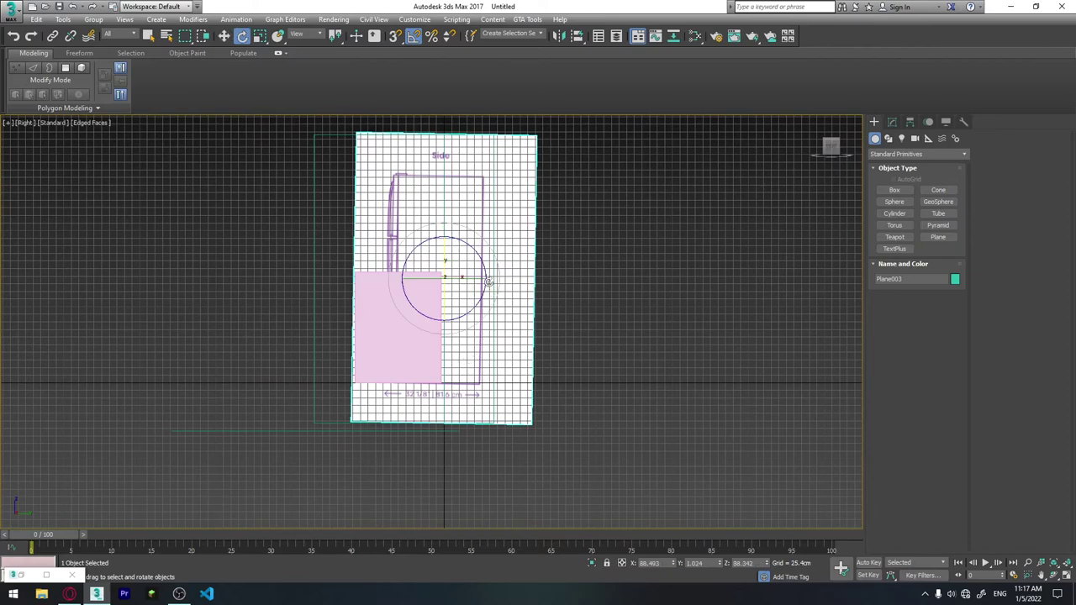
pyautogui.moveTo(483, 282); pyautogui.dragTo(486, 270)
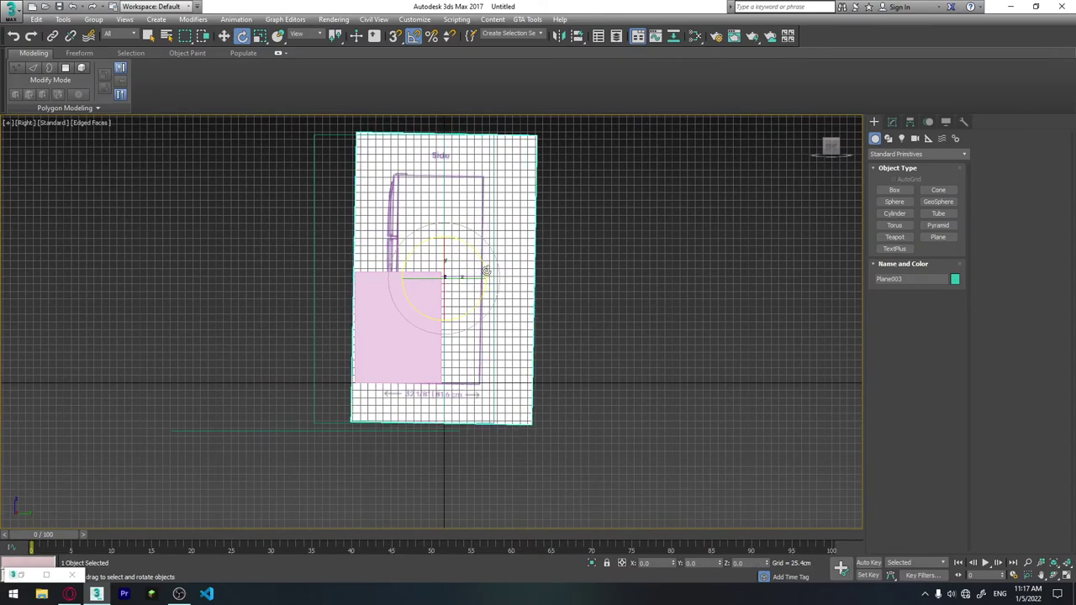
pyautogui.press('w')
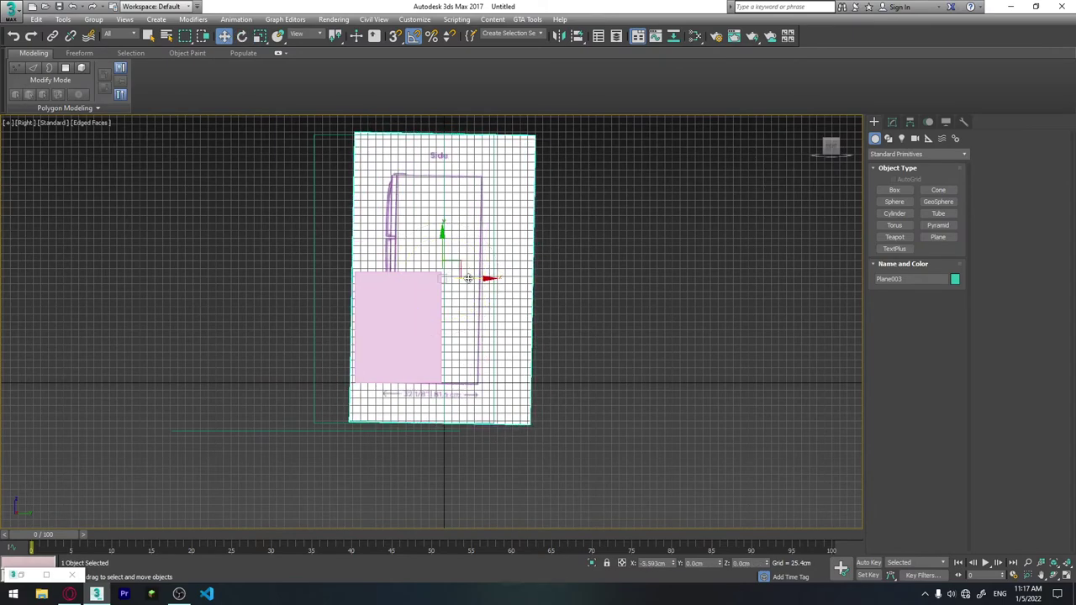
pyautogui.moveTo(472, 279); pyautogui.dragTo(434, 279)
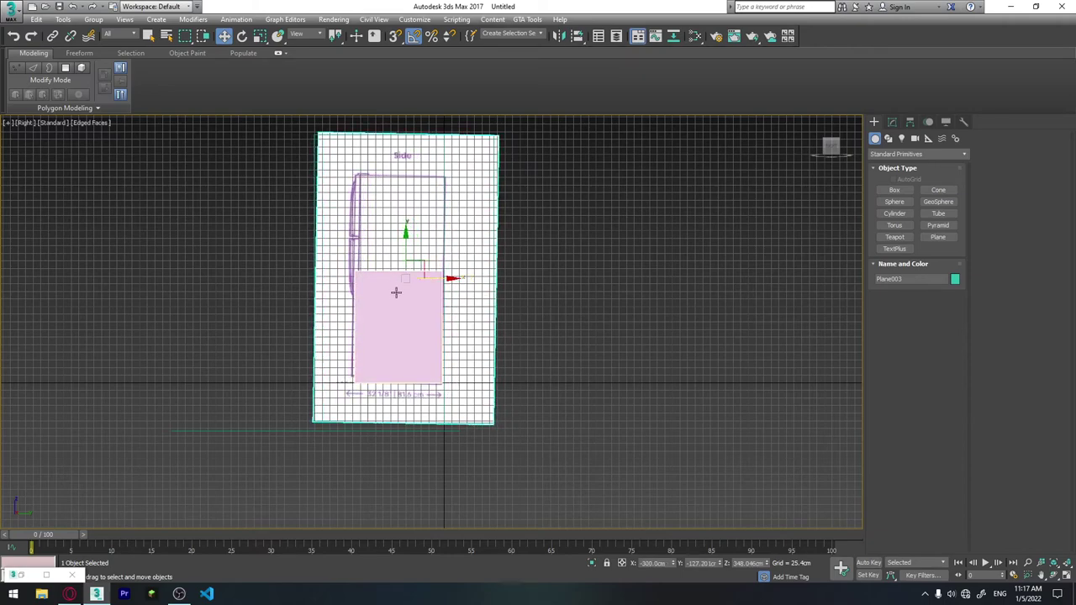
# Back in Perspective, select Plane003 with the Rotate tool active.
pyautogui.press('p')
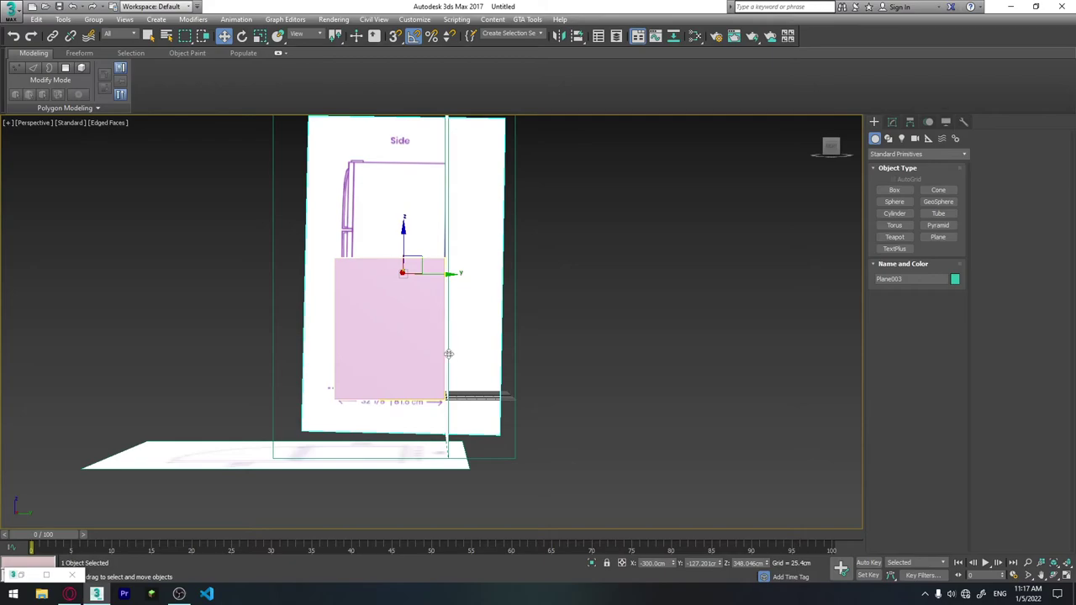
pyautogui.moveTo(448, 354)
pyautogui.keyDown('alt'); pyautogui.mouseDown(button='middle')
pyautogui.moveTo(655, 437)
pyautogui.moveTo(445, 435)
pyautogui.moveTo(400, 483)
pyautogui.moveTo(432, 465)
pyautogui.mouseUp(button='middle'); pyautogui.keyUp('alt')
pyautogui.click(432, 466)
pyautogui.press('e')
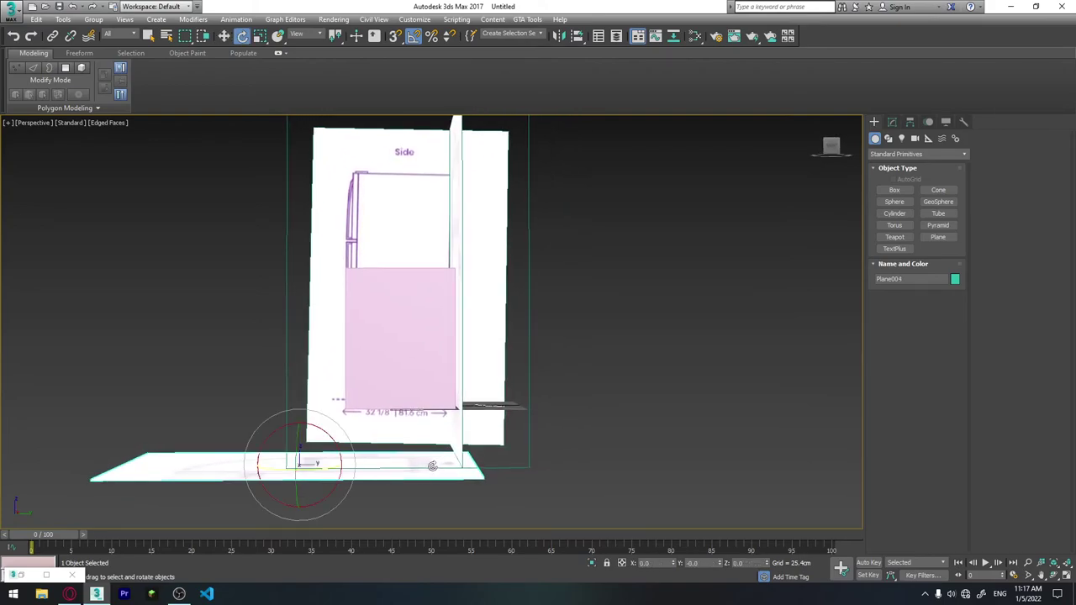
pyautogui.click(331, 285)
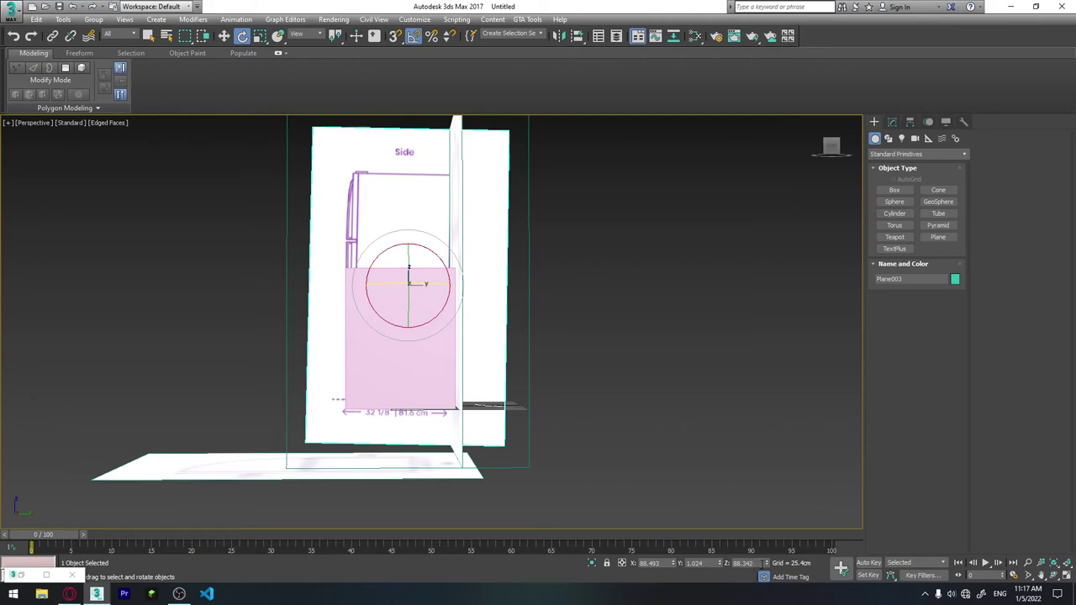
pyautogui.rightClick(767, 569)
pyautogui.hotkey('ctrl', 'z')
# Set Plane003's rotation to X 90°, Y 0°, Z 90°.
pyautogui.write('90')
pyautogui.press('Return')
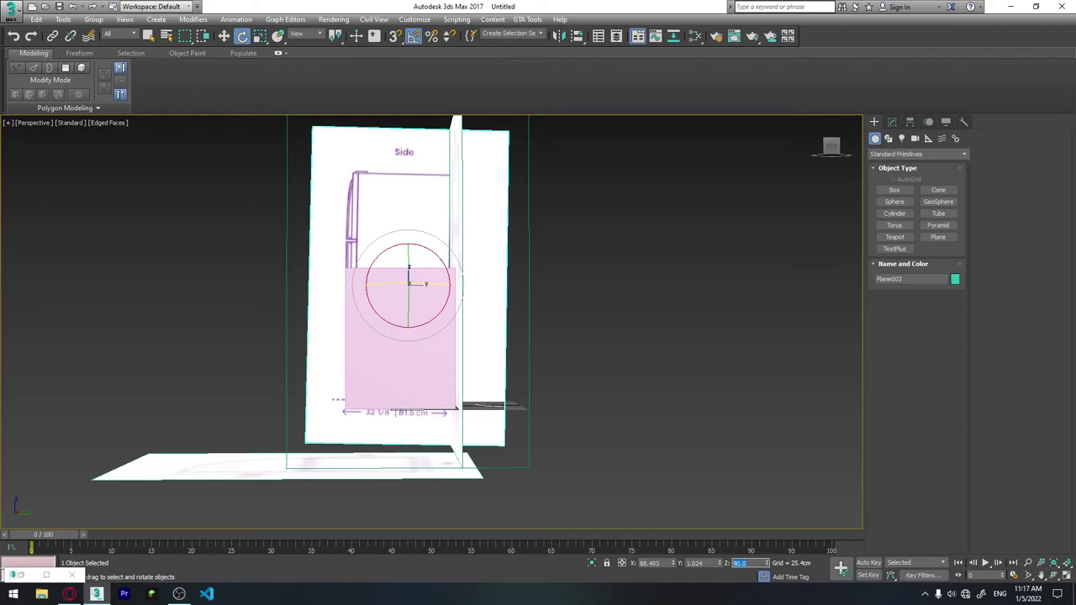
pyautogui.hotkey('shift', 'Tab')
pyautogui.write('0')
pyautogui.press('Return')
pyautogui.hotkey('shift', 'Tab')
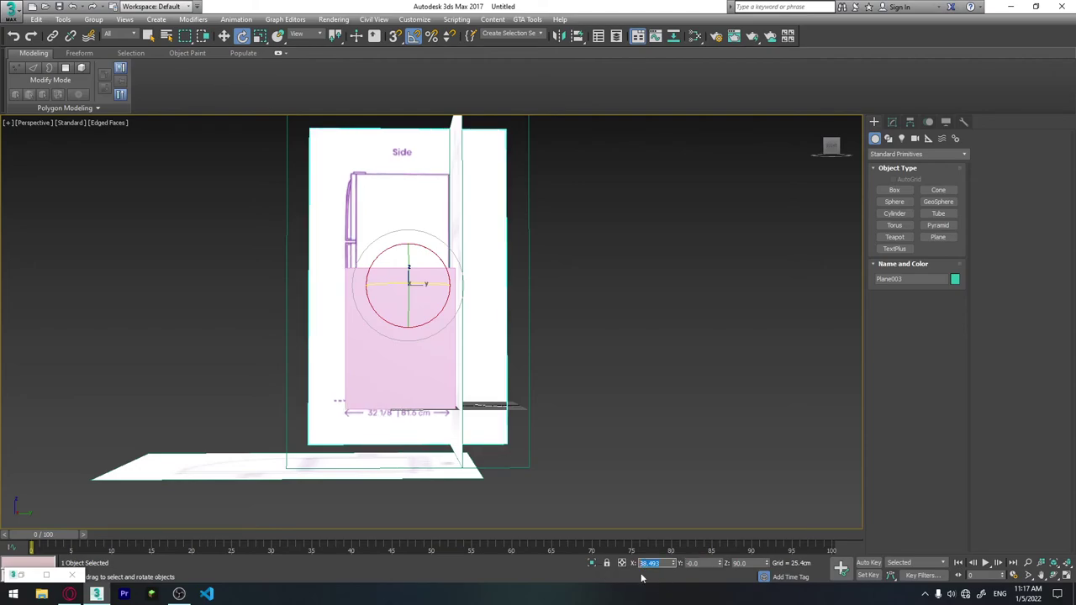
pyautogui.write('90')
pyautogui.press('Return')
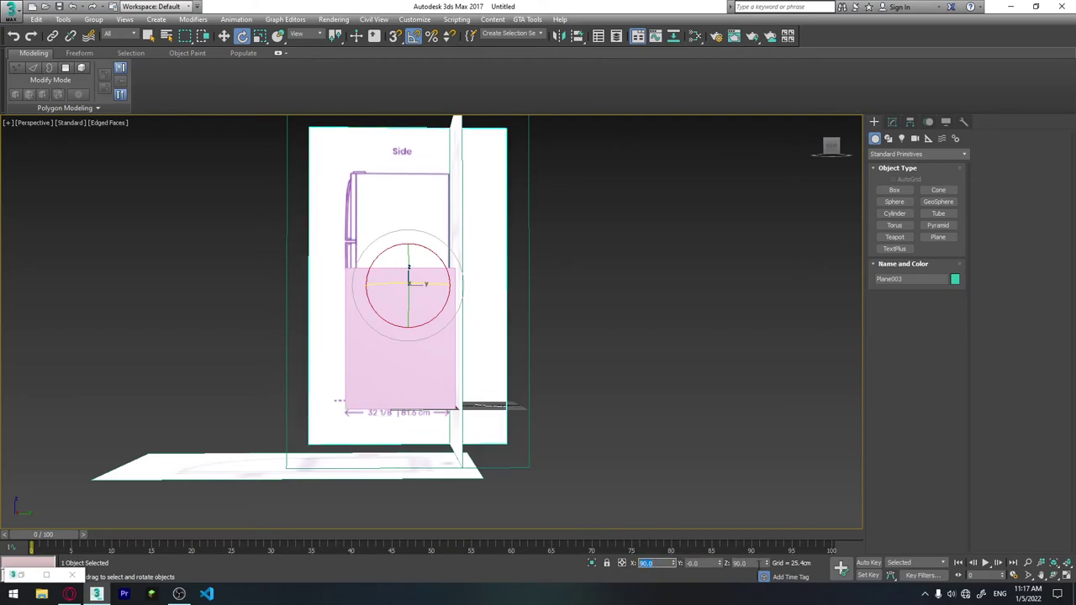
# Orbit around the planes and box, then check the alignment from the side views.
pyautogui.keyDown('alt'); pyautogui.moveTo(473, 379); pyautogui.dragTo(559, 283, button='middle'); pyautogui.keyUp('alt')
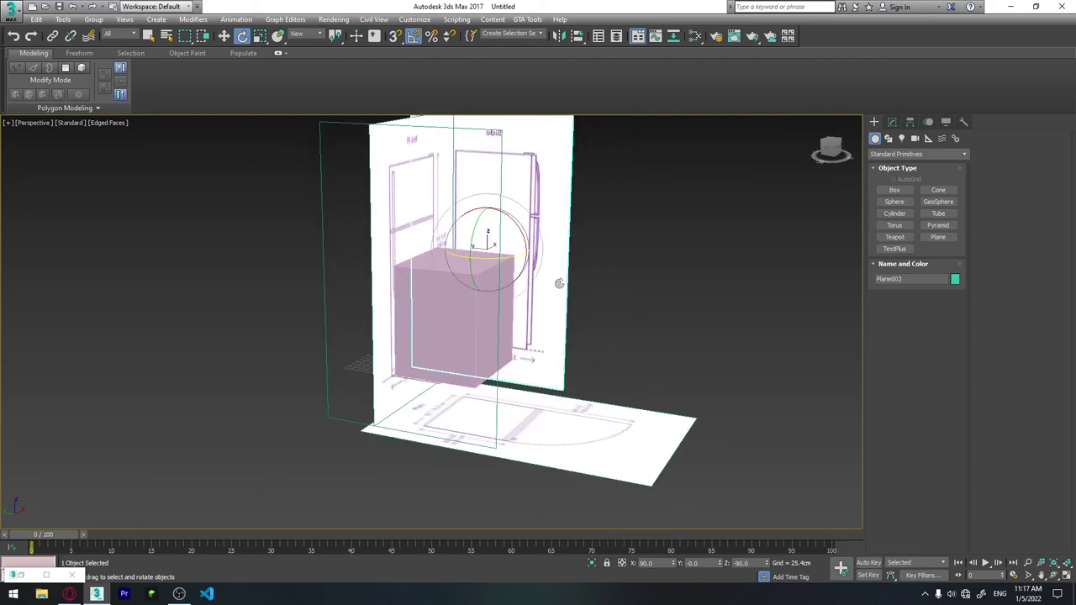
pyautogui.moveTo(589, 379)
pyautogui.keyDown('alt'); pyautogui.mouseDown(button='middle')
pyautogui.moveTo(402, 292)
pyautogui.moveTo(461, 266)
pyautogui.mouseUp(button='middle'); pyautogui.keyUp('alt')
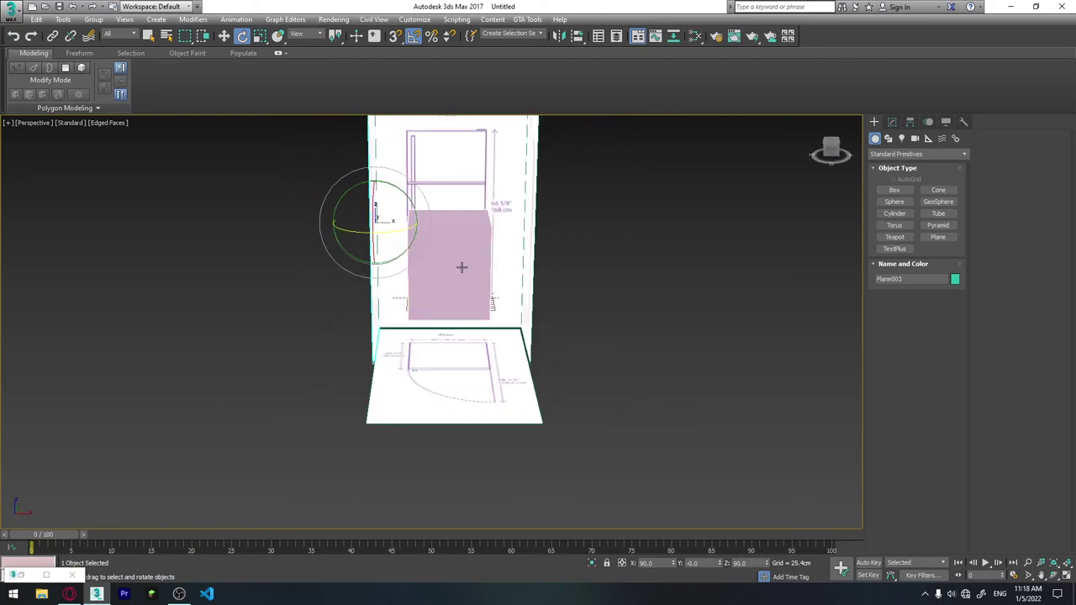
pyautogui.press('l')
pyautogui.scroll(2, 528, 334)
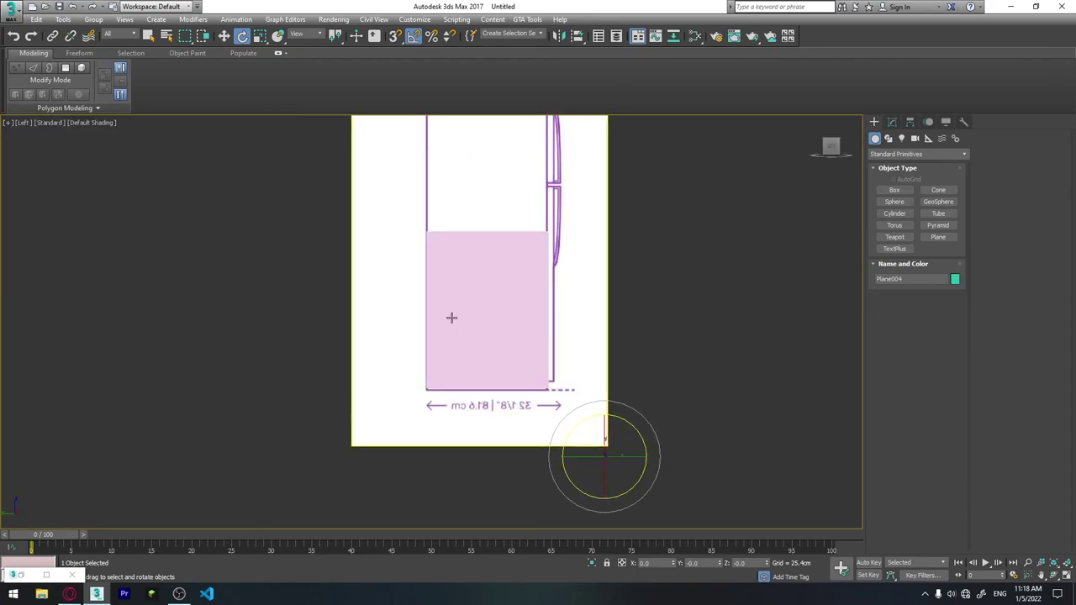
pyautogui.click(27, 124)
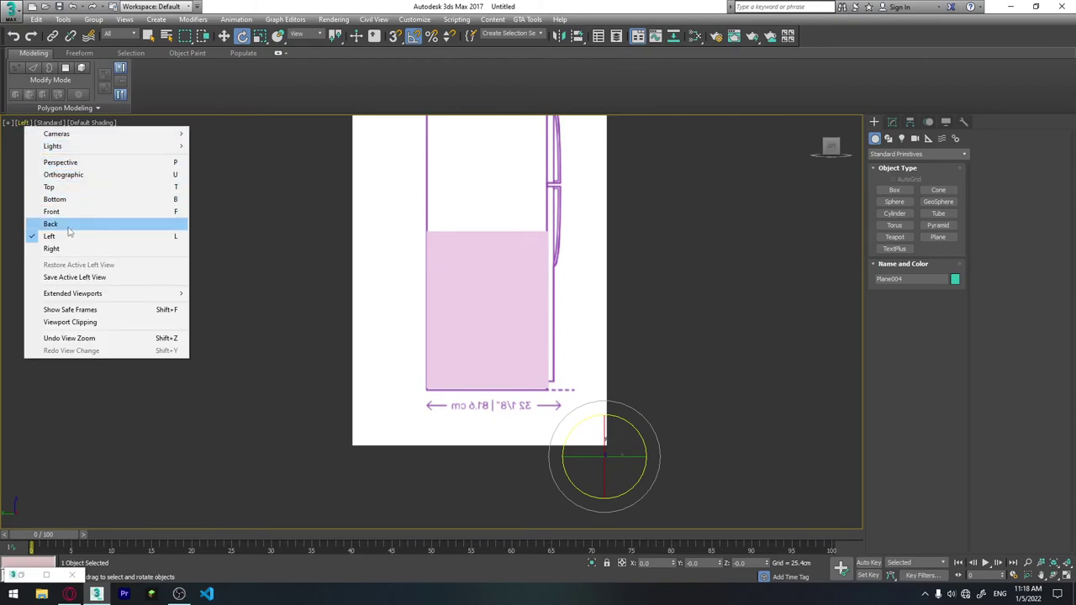
pyautogui.click(42, 247)
# In Top view, make Box001 see-through with Alt+X and move Plane004 up to about Y 101.3 cm.
pyautogui.click(410, 306)
pyautogui.press('t')
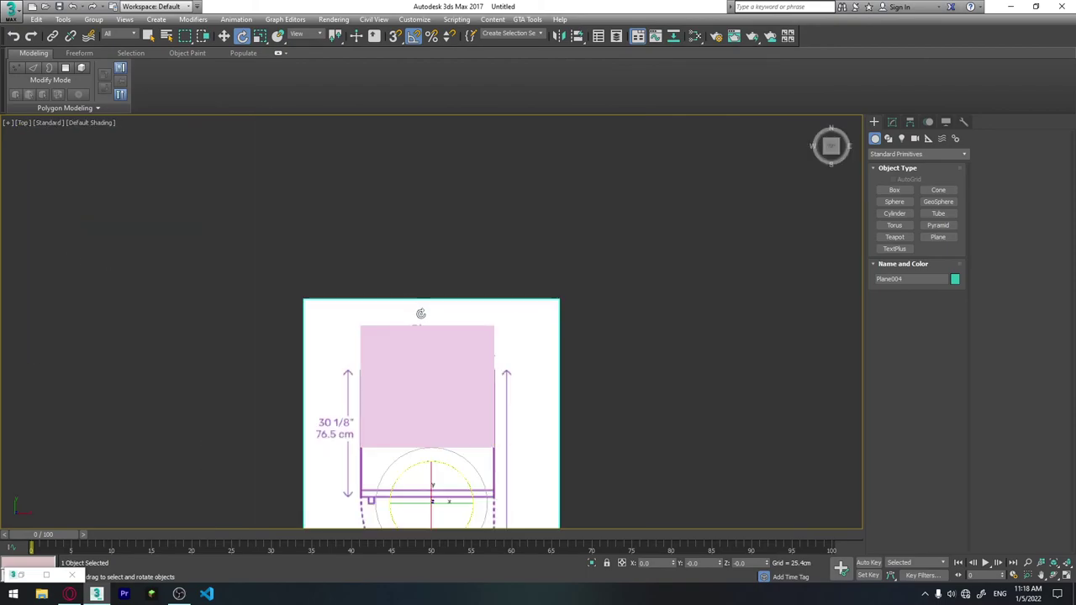
pyautogui.scroll(2, 454, 332)
pyautogui.hotkey('alt', 'x')
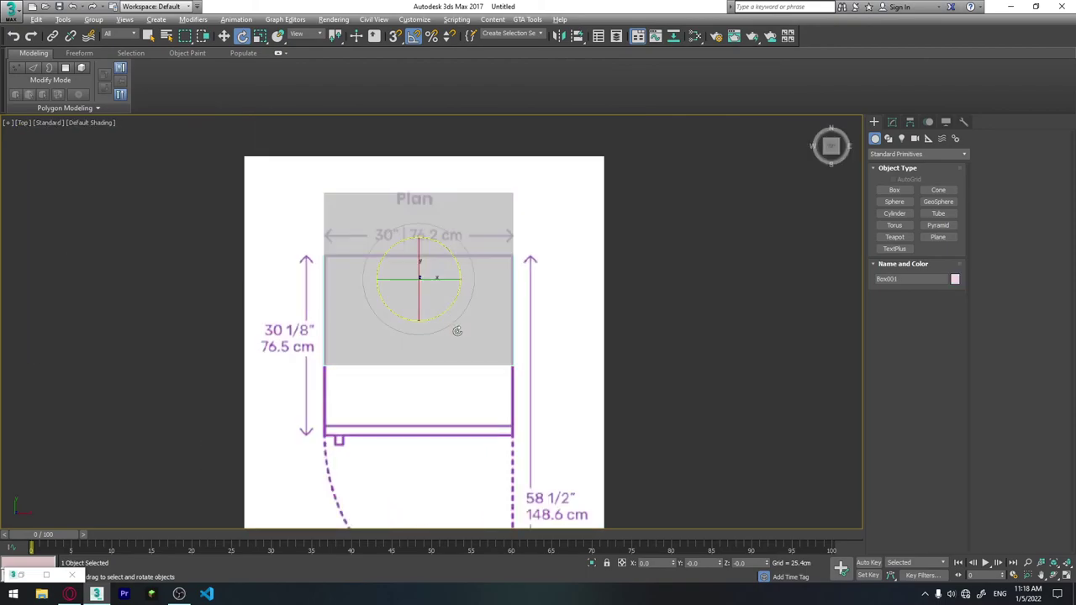
pyautogui.click(398, 431)
pyautogui.press('w')
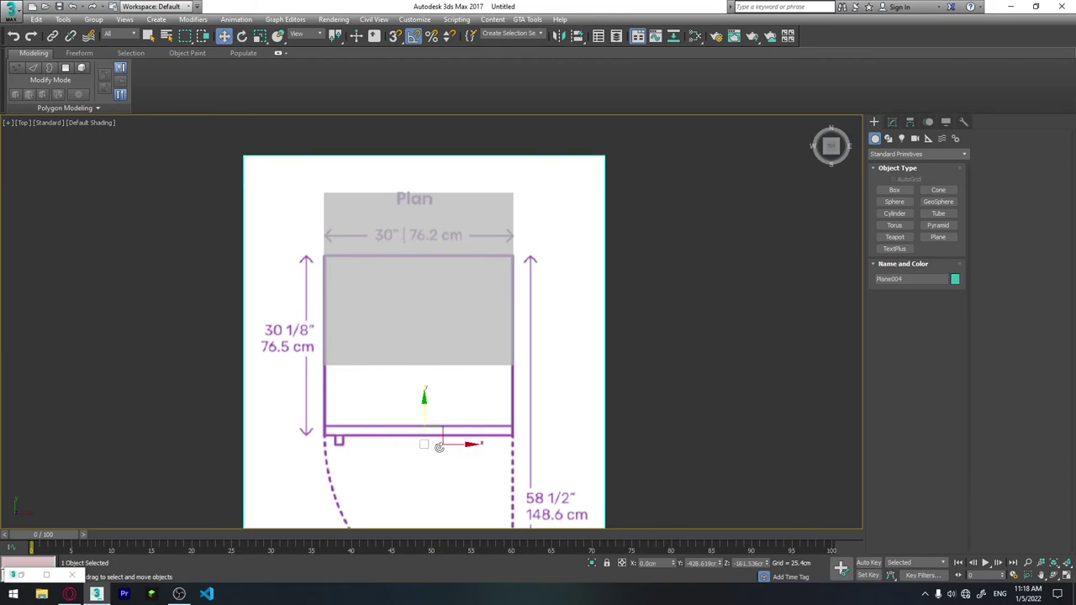
pyautogui.moveTo(425, 413); pyautogui.dragTo(425, 350)
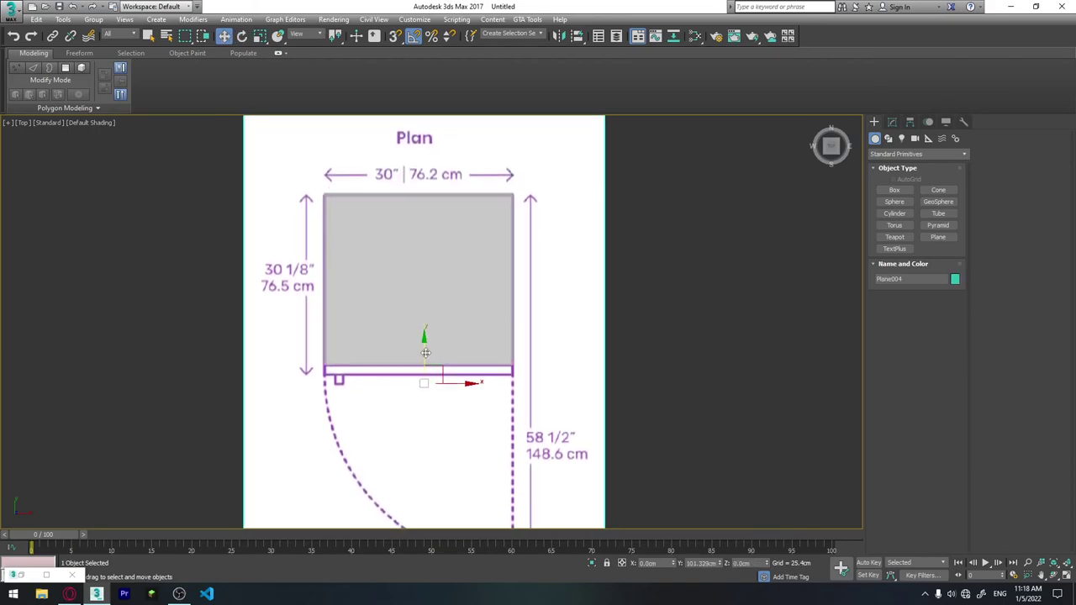
# Back in Perspective, delete Box001 and zoom out to frame the aligned fridge blueprints.
pyautogui.press('p')
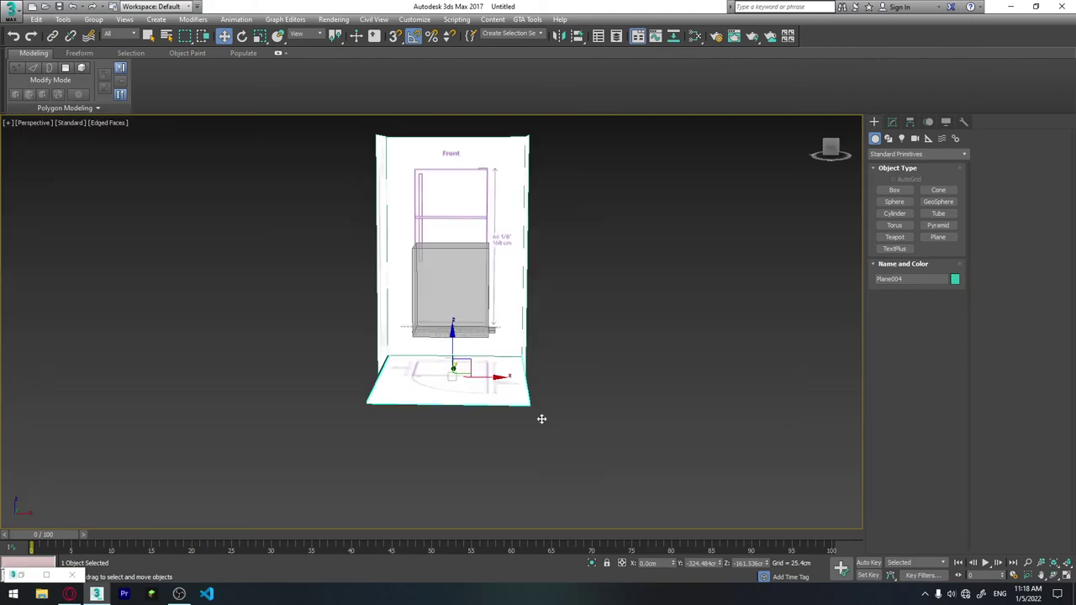
pyautogui.moveTo(541, 418)
pyautogui.mouseDown(button='middle')
pyautogui.moveTo(554, 387)
pyautogui.moveTo(454, 322)
pyautogui.moveTo(532, 349)
pyautogui.moveTo(620, 410)
pyautogui.moveTo(630, 395)
pyautogui.moveTo(444, 314)
pyautogui.moveTo(543, 353)
pyautogui.mouseUp(button='middle')
pyautogui.press('Delete')
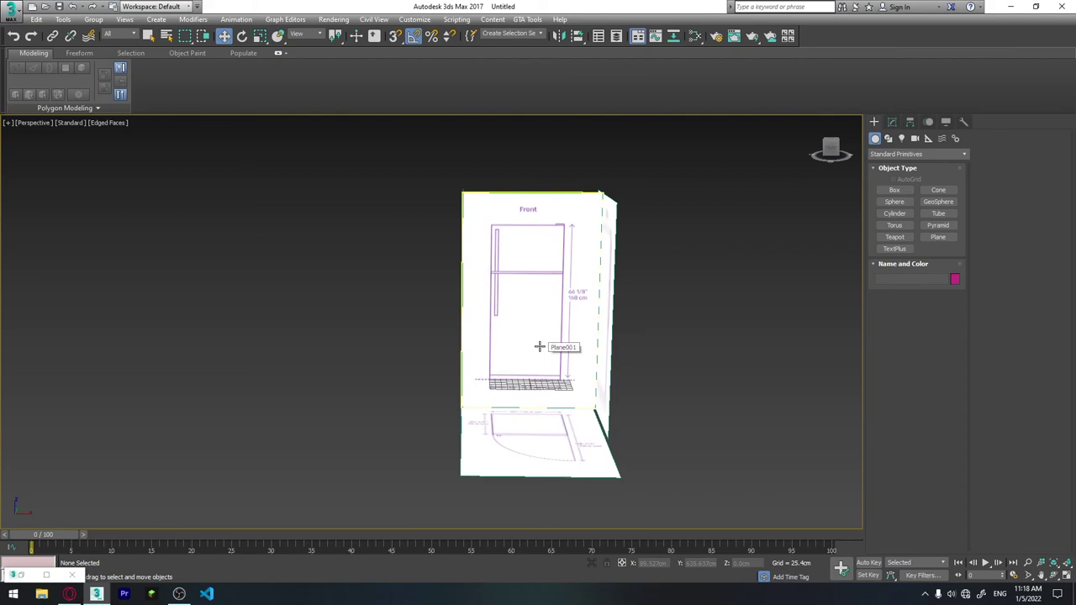
pyautogui.scroll(-2, 539, 347)
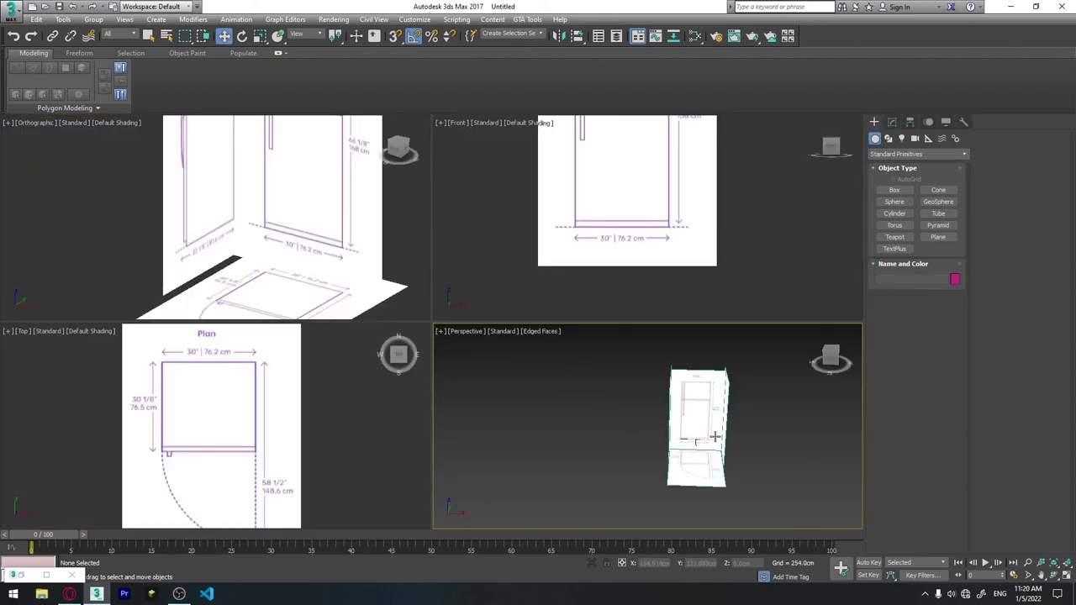
pyautogui.moveTo(714, 436); pyautogui.dragTo(694, 440, button='middle')
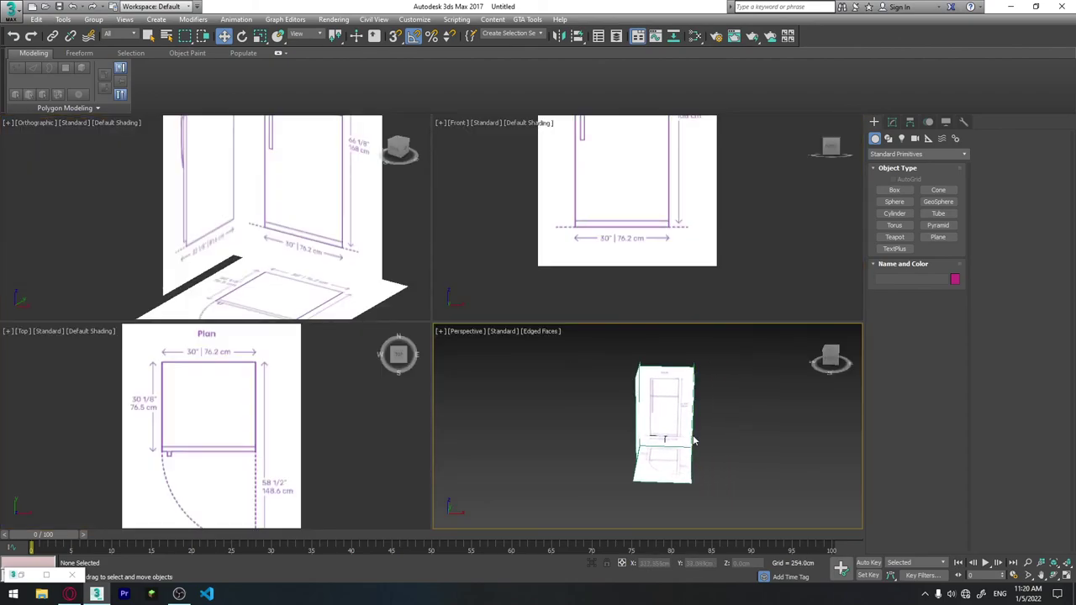